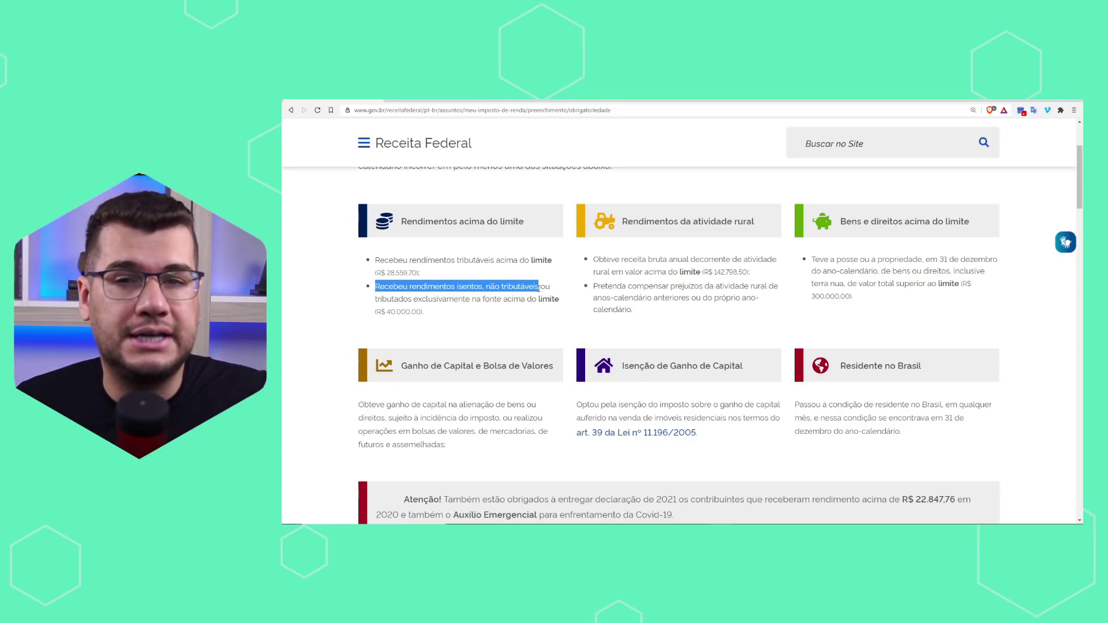
Highlight the exclusively source-taxed income wording and the "de bens ou direitos" wording in the Receita Federal filing criteria
drag(377, 299, 502, 298)
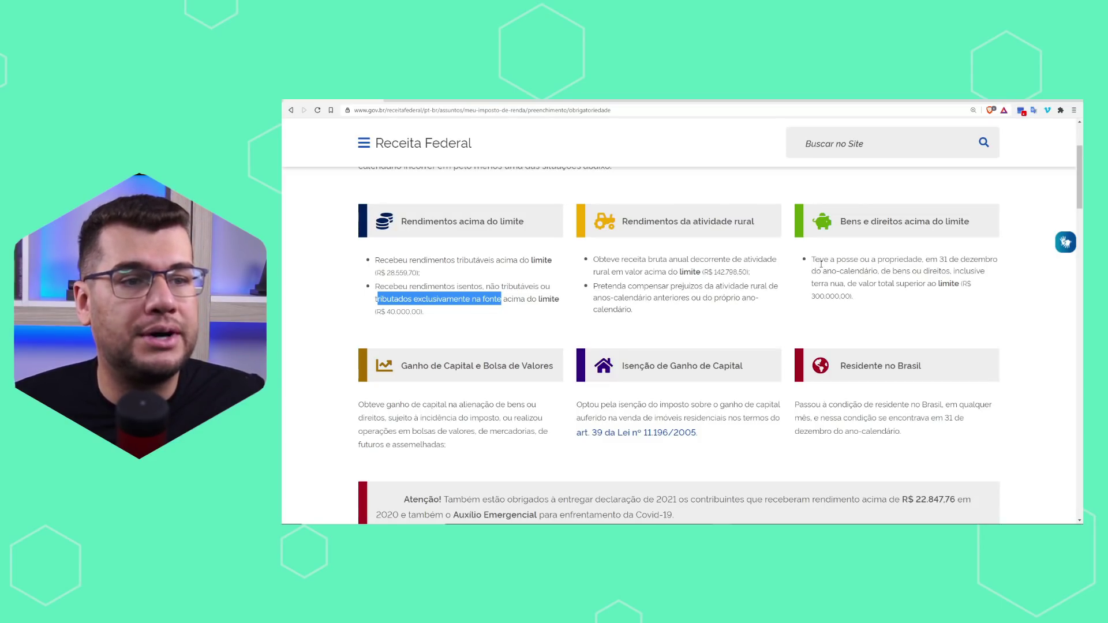
drag(814, 260, 860, 267)
click(866, 263)
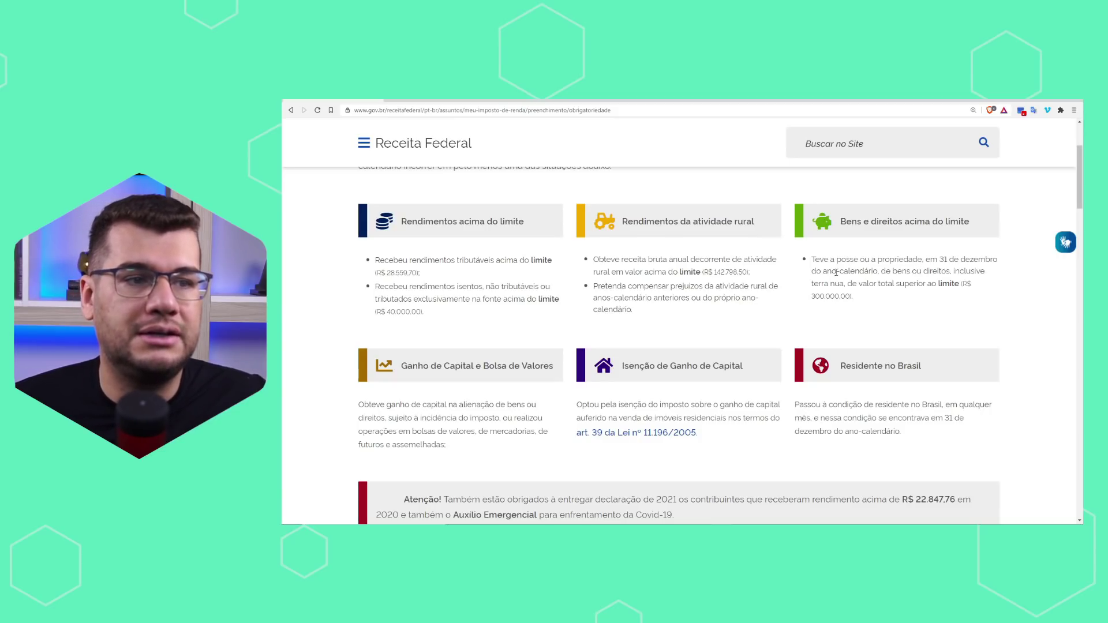
drag(882, 270, 951, 270)
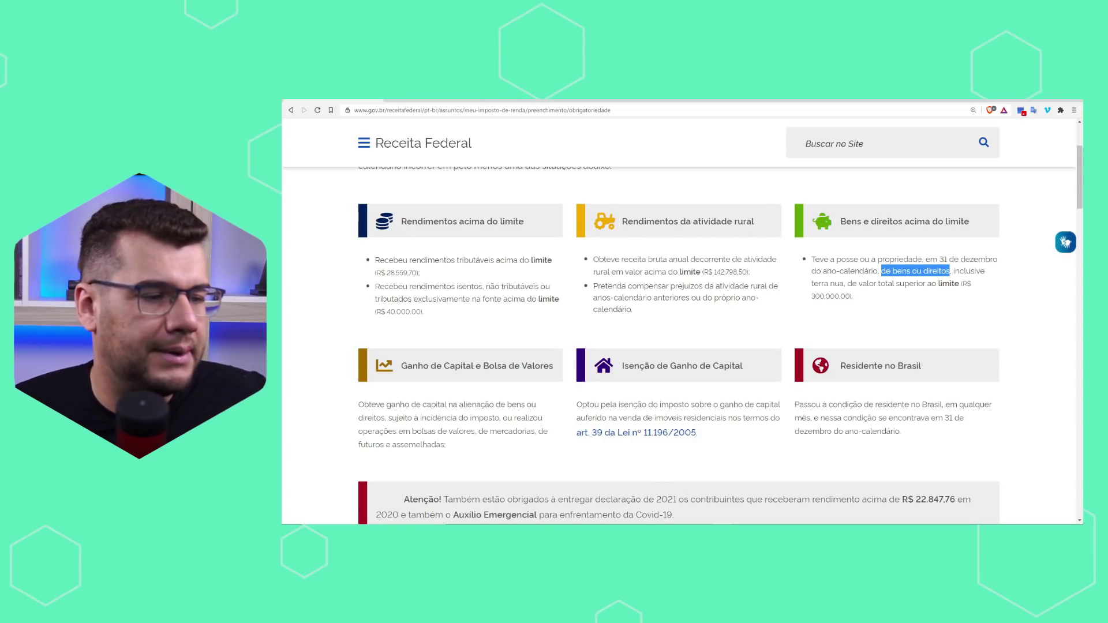
Switch to the Excel income tax spreadsheet and look over its bracket, deduction and declaration tables at a slightly larger zoom
key(alt+Tab)
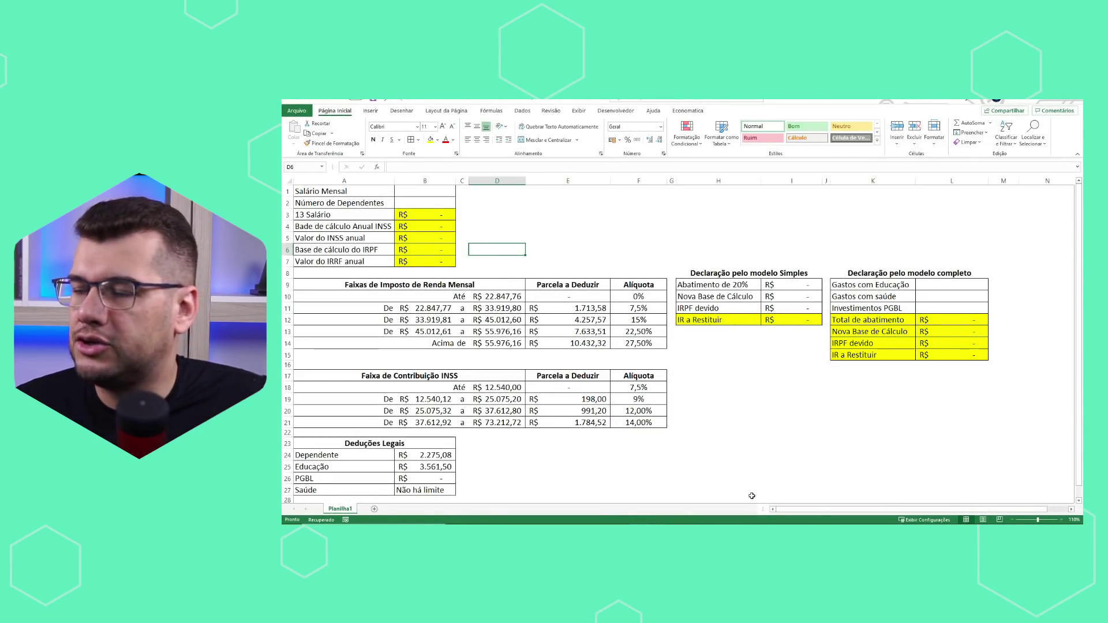
click(1061, 520)
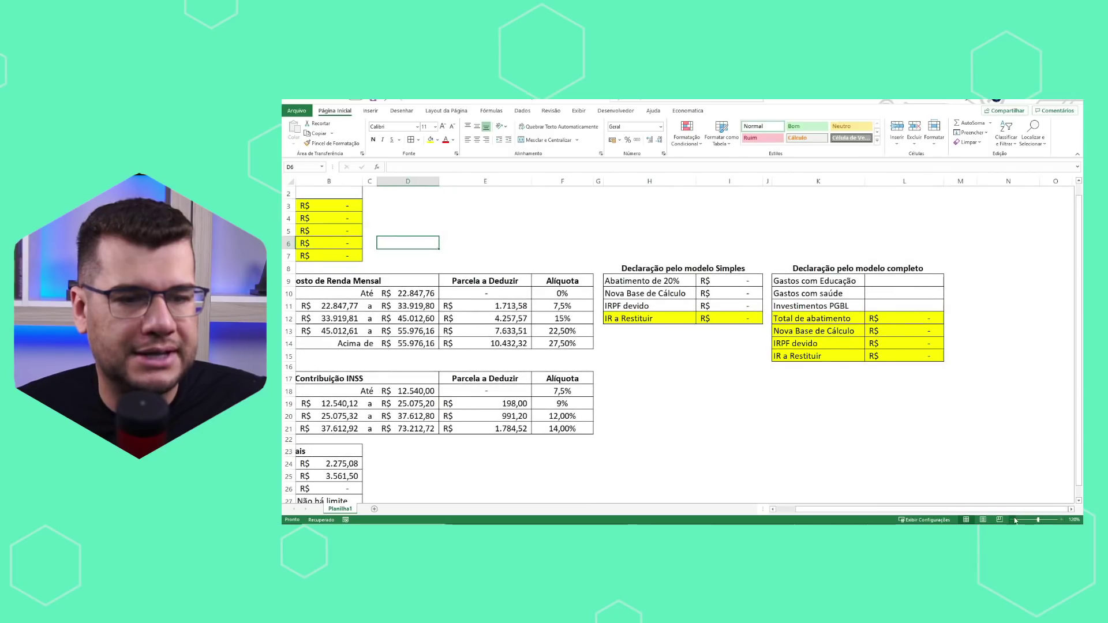
drag(934, 509, 722, 409)
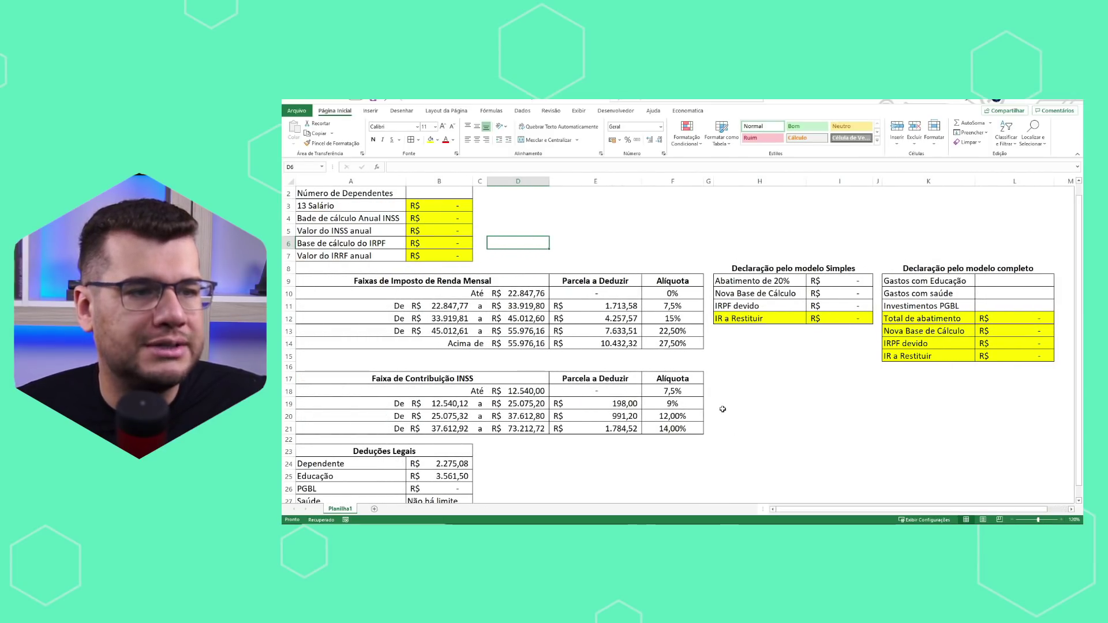
scroll(475, 350, down, 2)
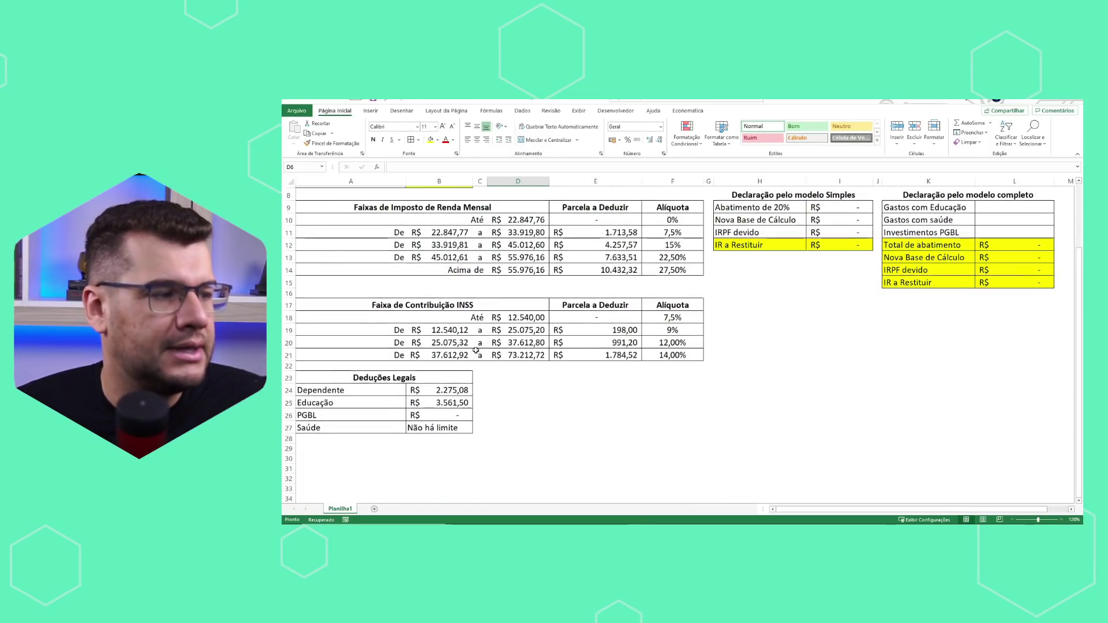
scroll(476, 350, up, 2)
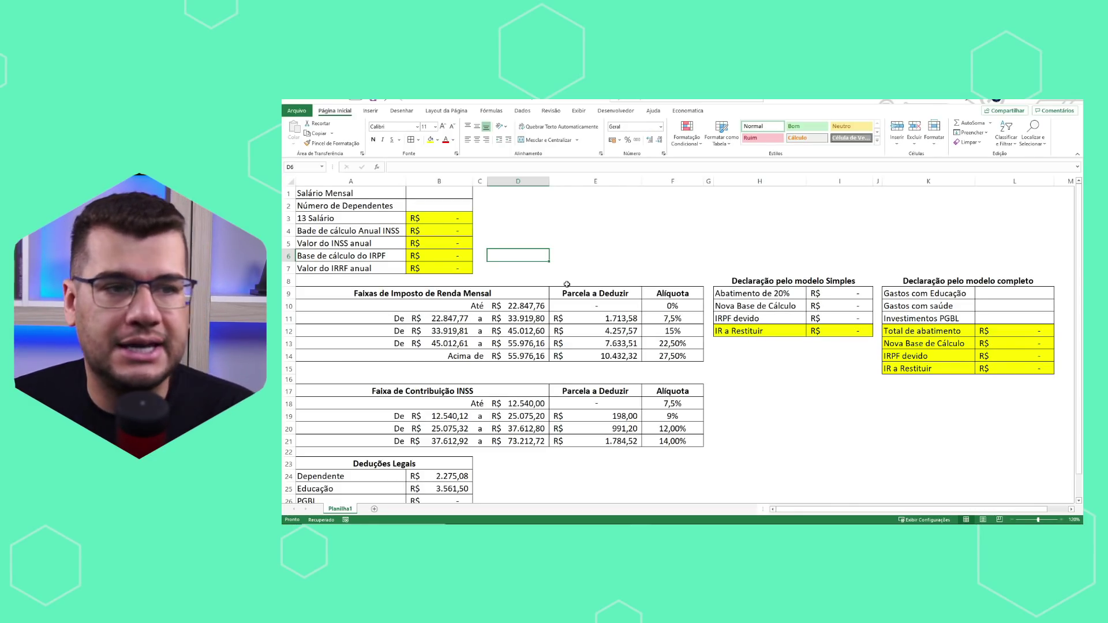
Change the income tax bracket table's heading to "Faixas de Imposto de Renda Anual"
click(448, 195)
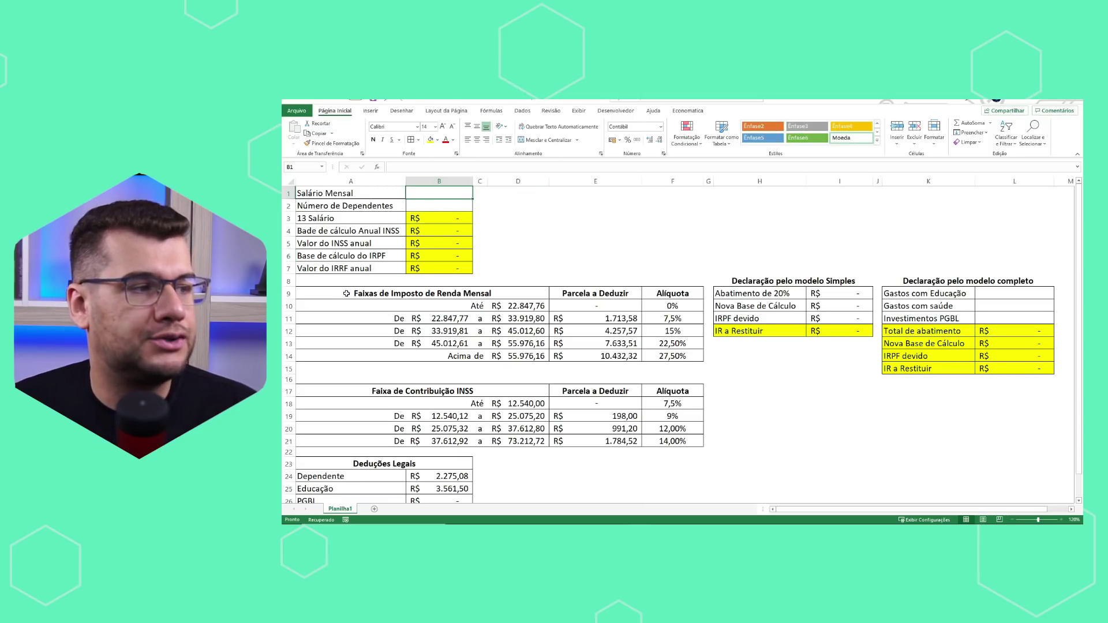
drag(346, 293, 663, 356)
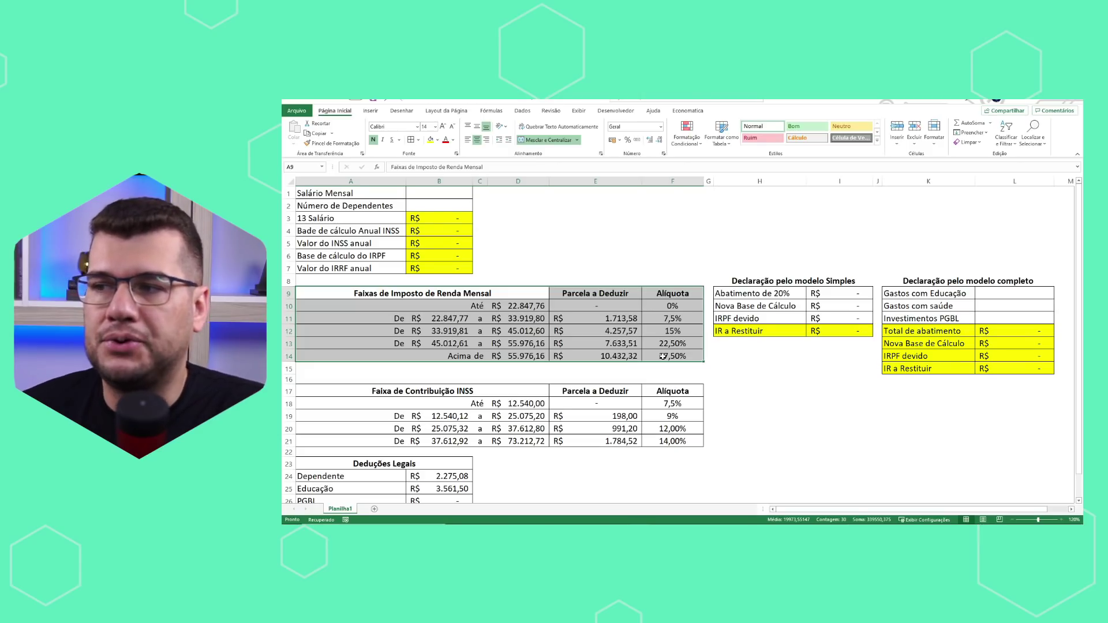
double_click(488, 291)
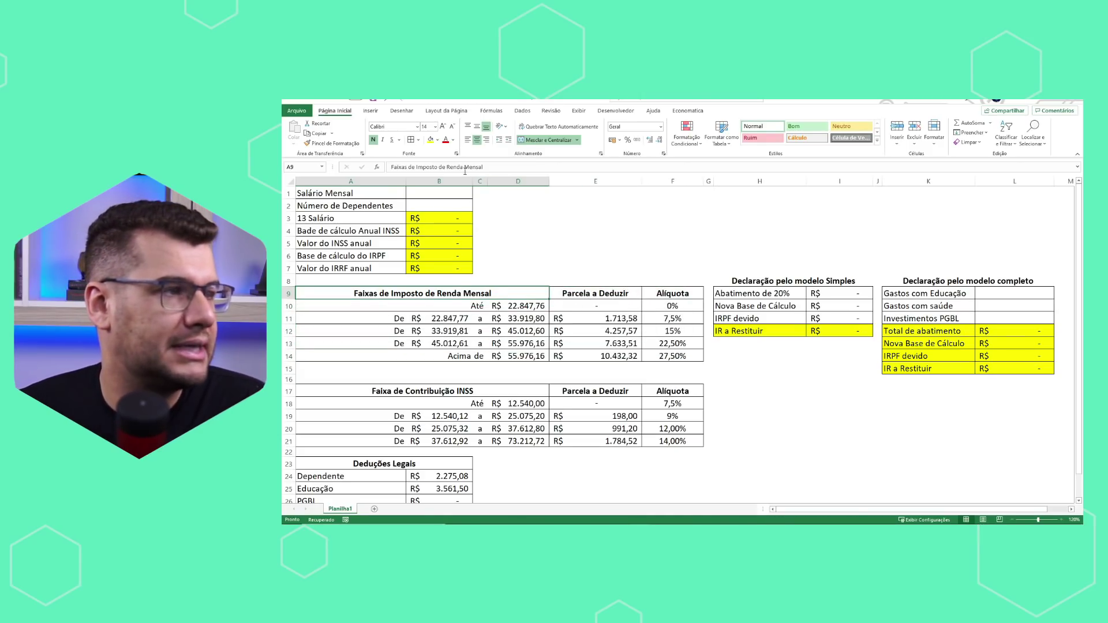
drag(464, 166, 484, 166)
text(Anual)
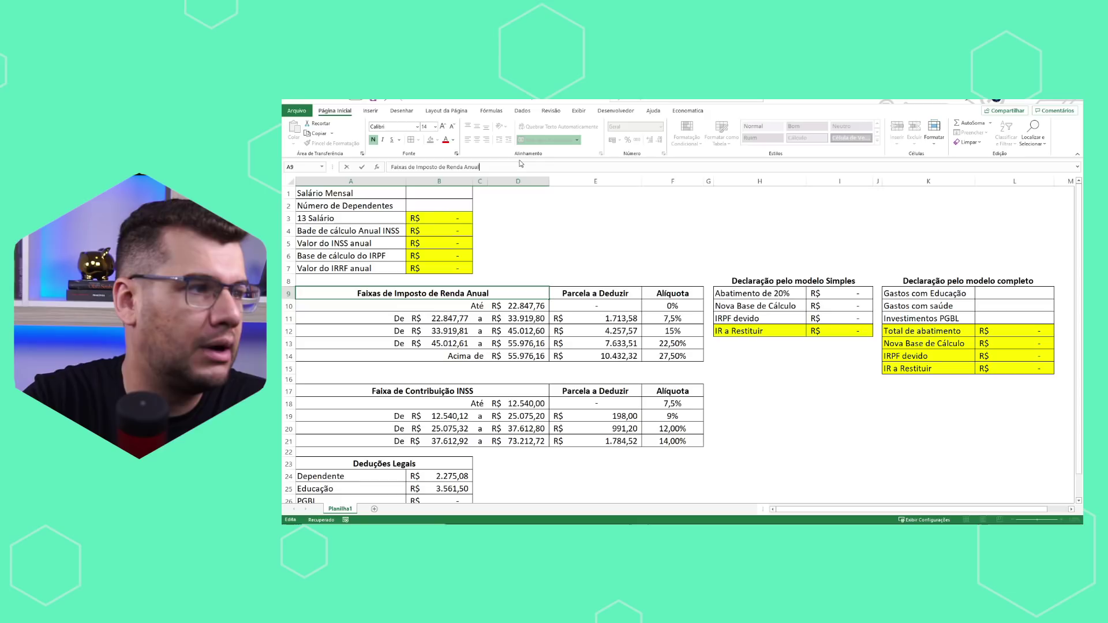
key(Return)
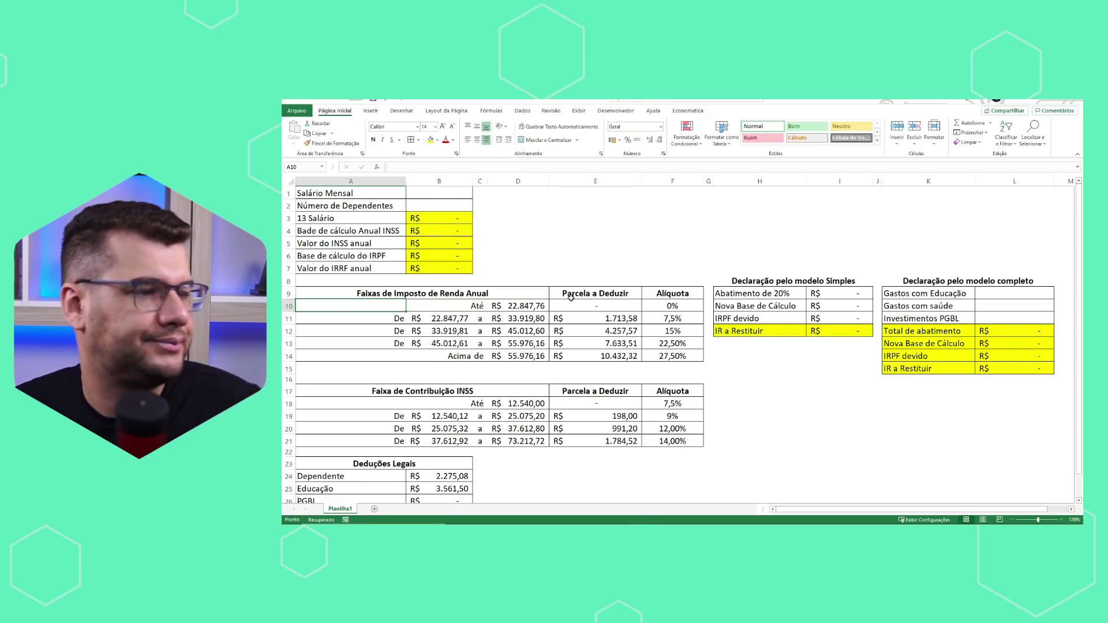
Examine the annual income tax brackets and their rates row by row, from the exempt band to the 15% band
click(501, 316)
drag(437, 307, 512, 306)
click(650, 312)
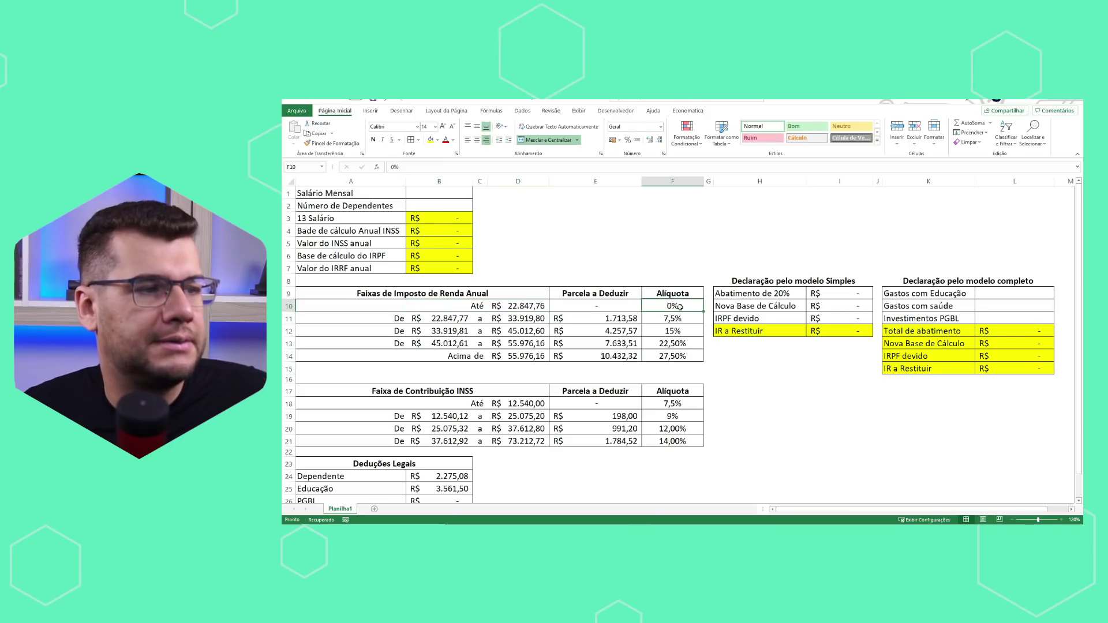
drag(421, 320, 525, 319)
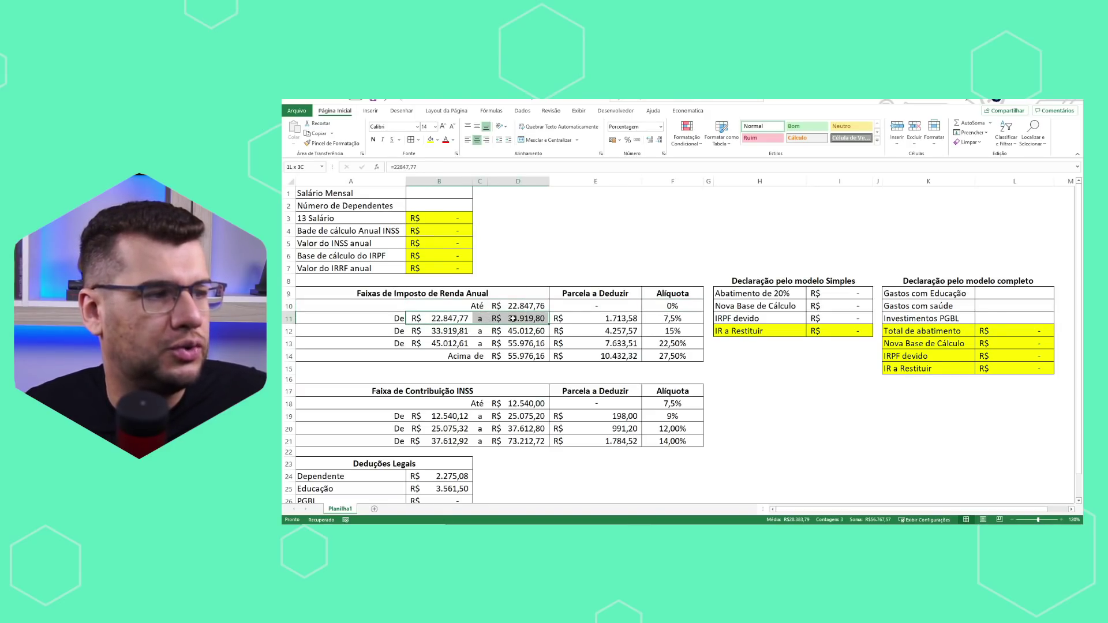
click(669, 321)
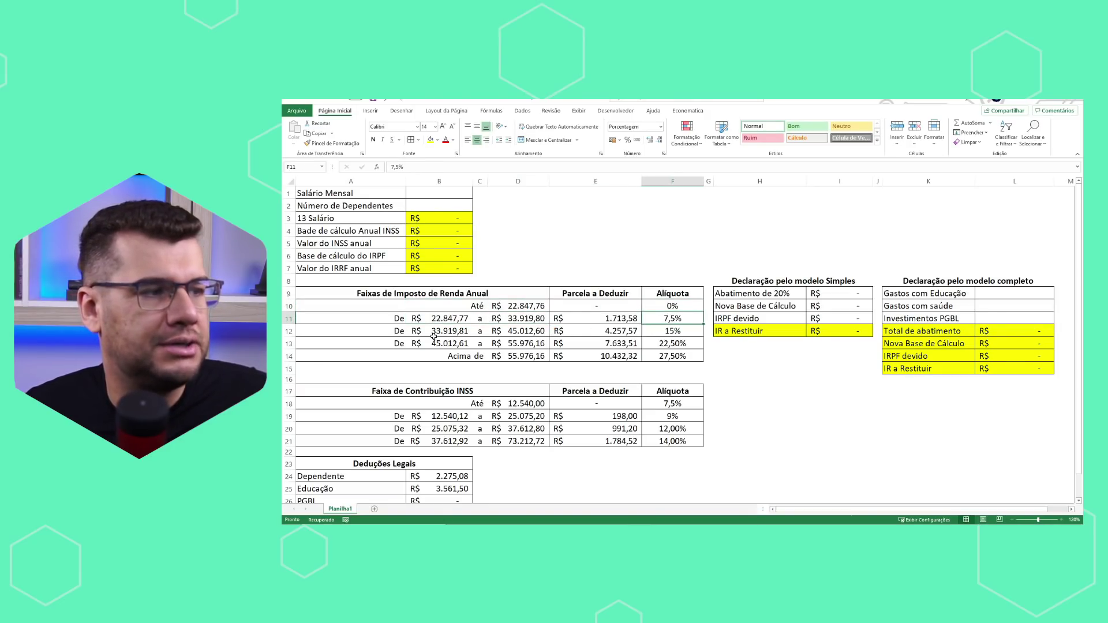
drag(421, 334, 691, 333)
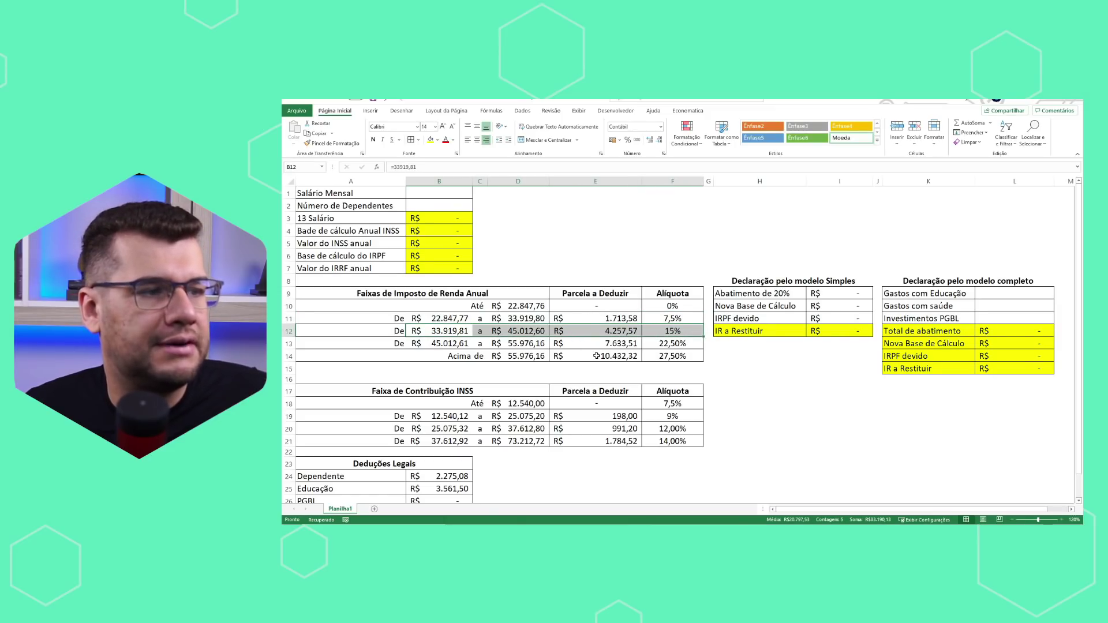
click(378, 370)
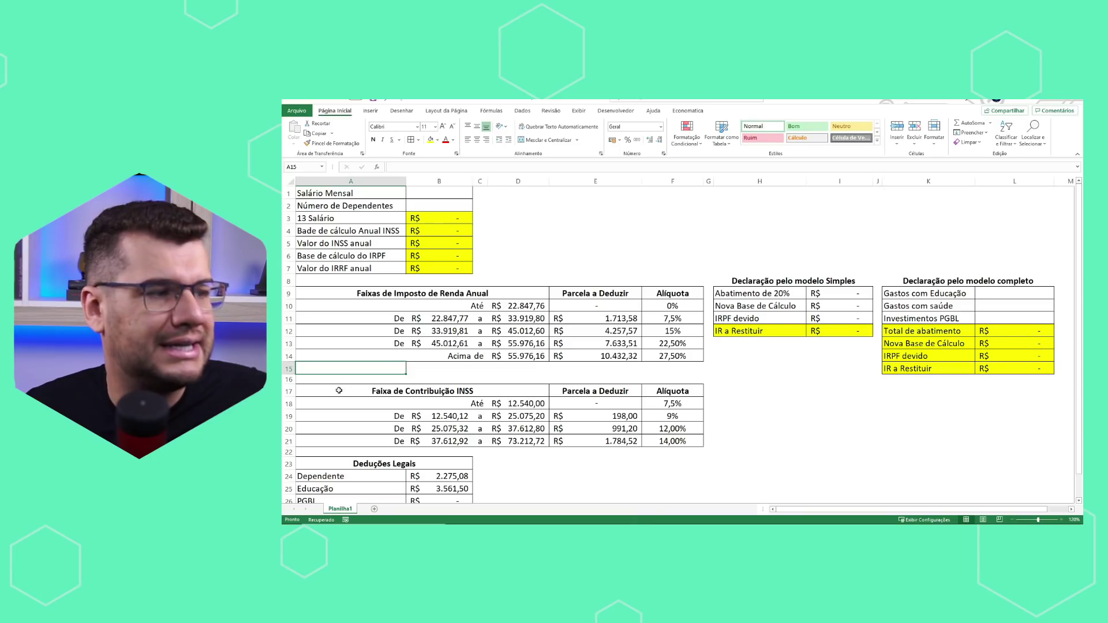
Highlight the INSS contribution table to review its brackets, leaving the table in place
drag(338, 390, 690, 442)
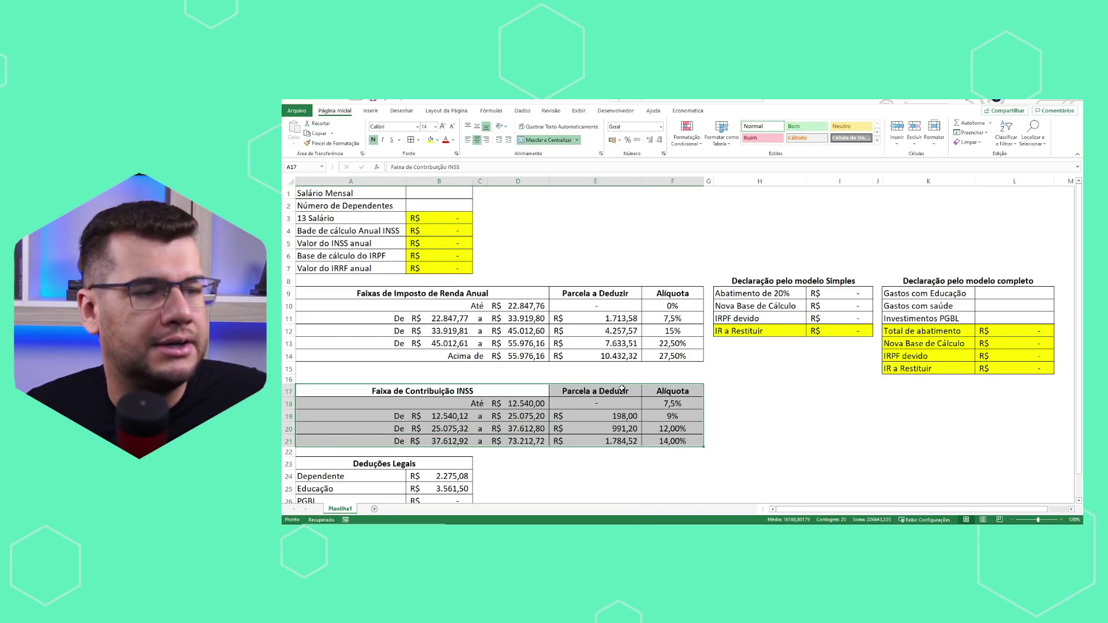
drag(620, 387, 690, 352)
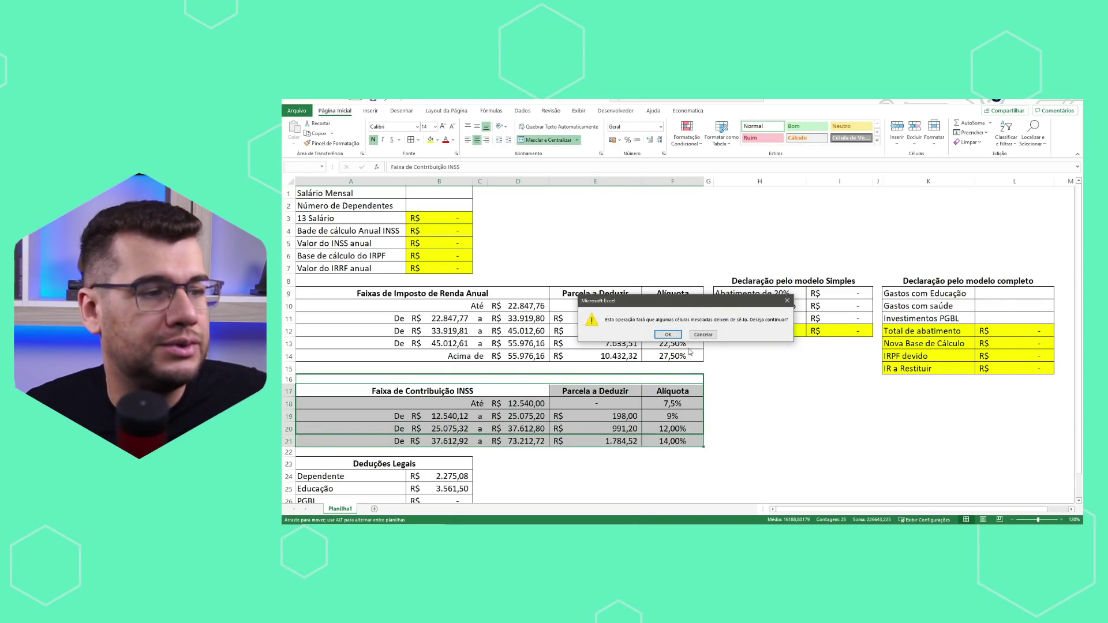
click(704, 337)
click(754, 433)
Review the Dependente, Educação and PGBL amounts in the Deduções Legais table
scroll(754, 433, down, 2)
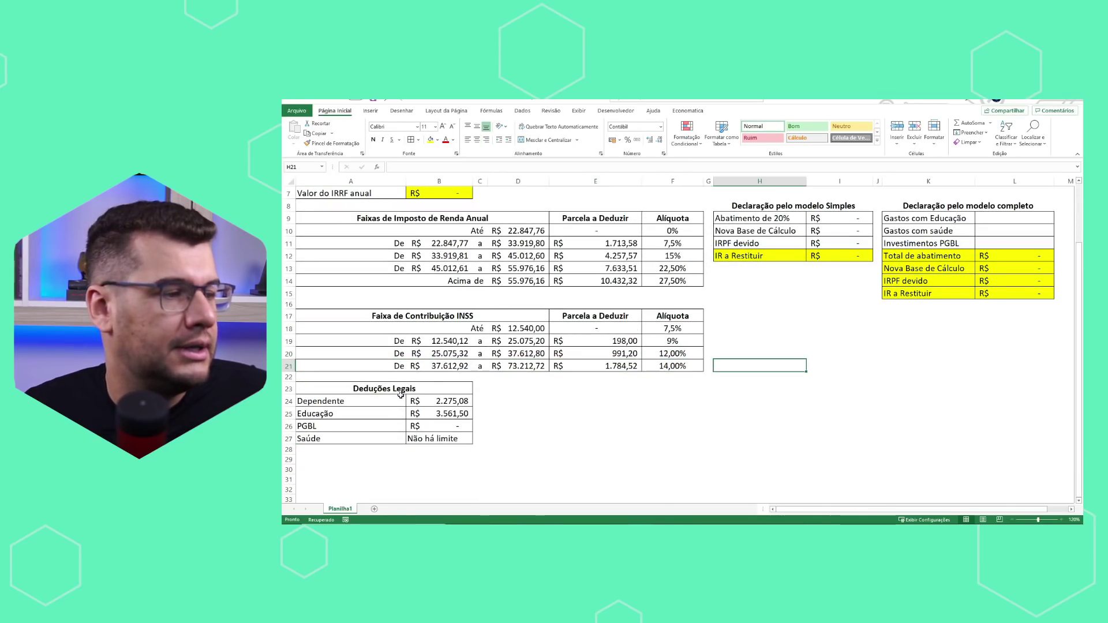
click(399, 398)
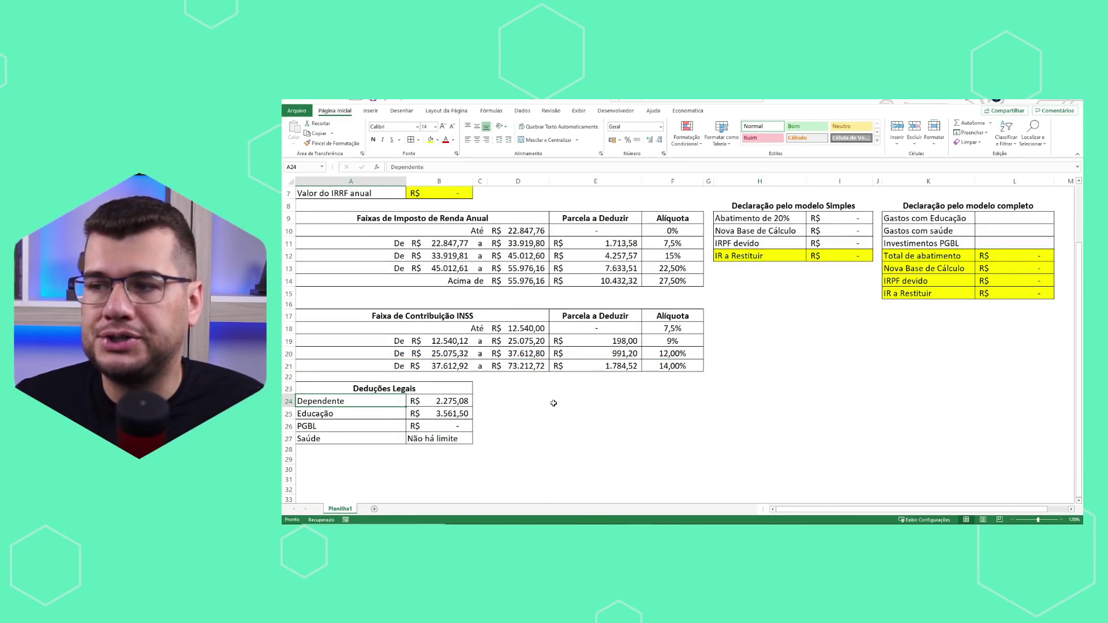
click(454, 400)
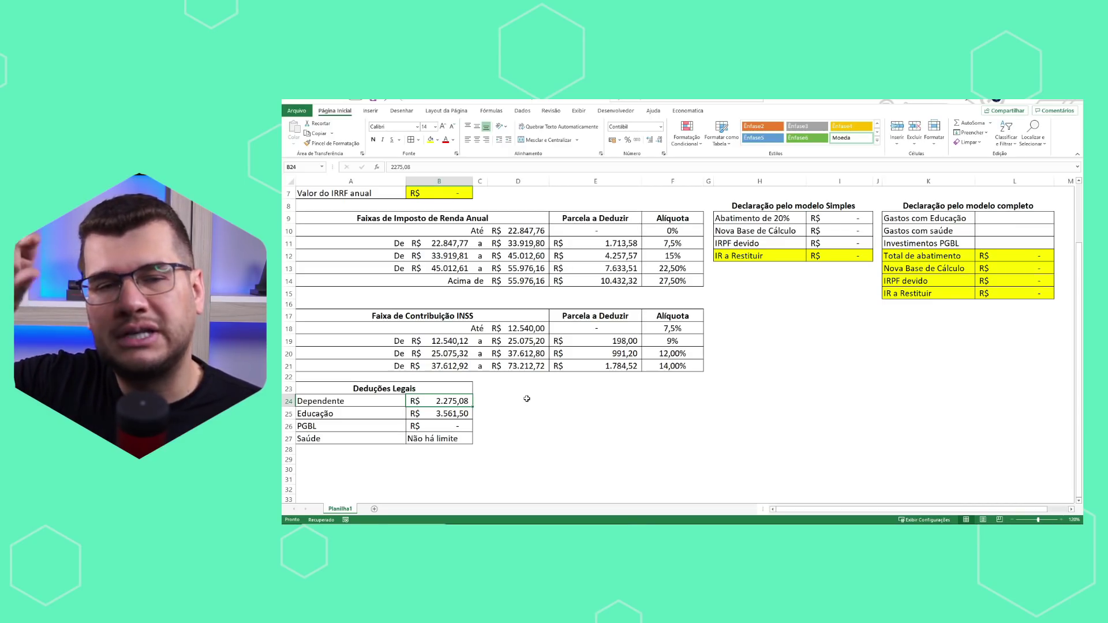
key(Down)
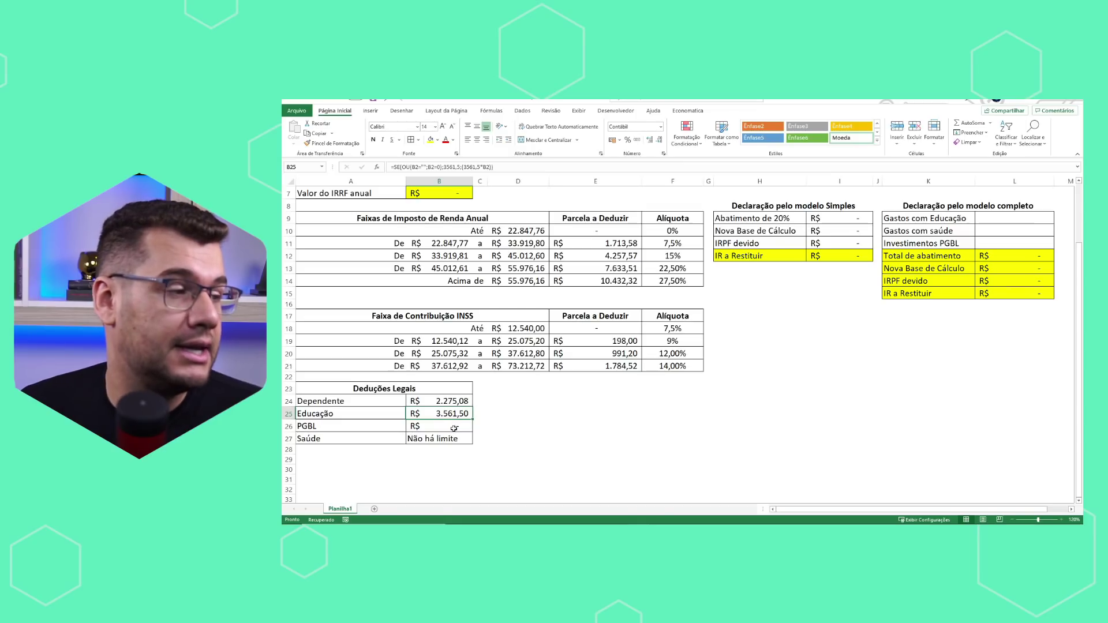
key(Down)
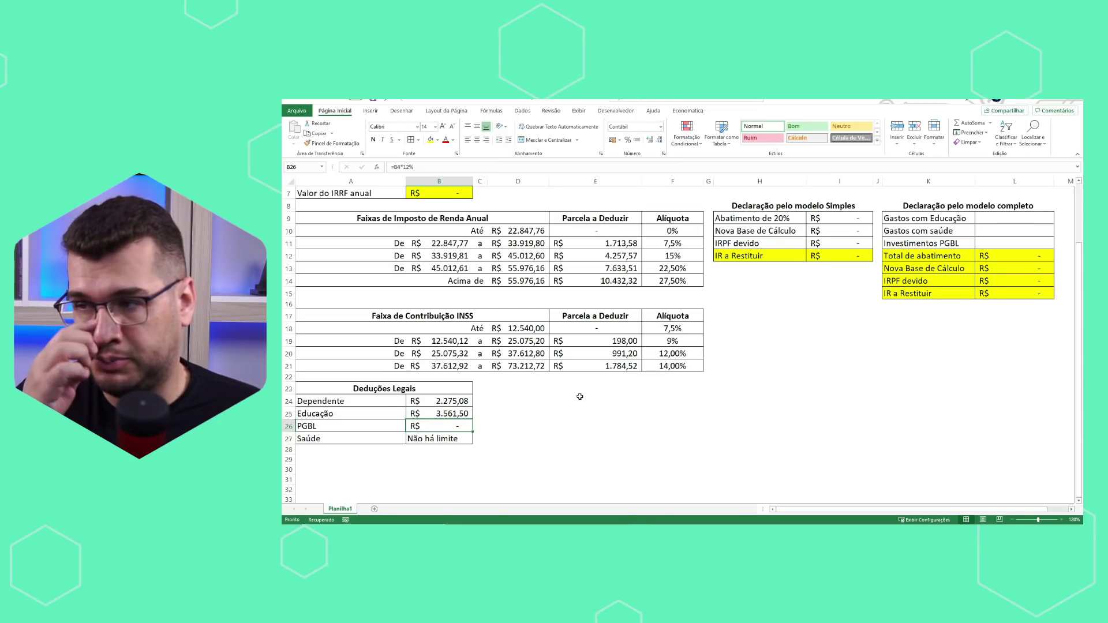
Enter 12% beside the PGBL deduction and move it from the narrow column C to cell D26
click(495, 426)
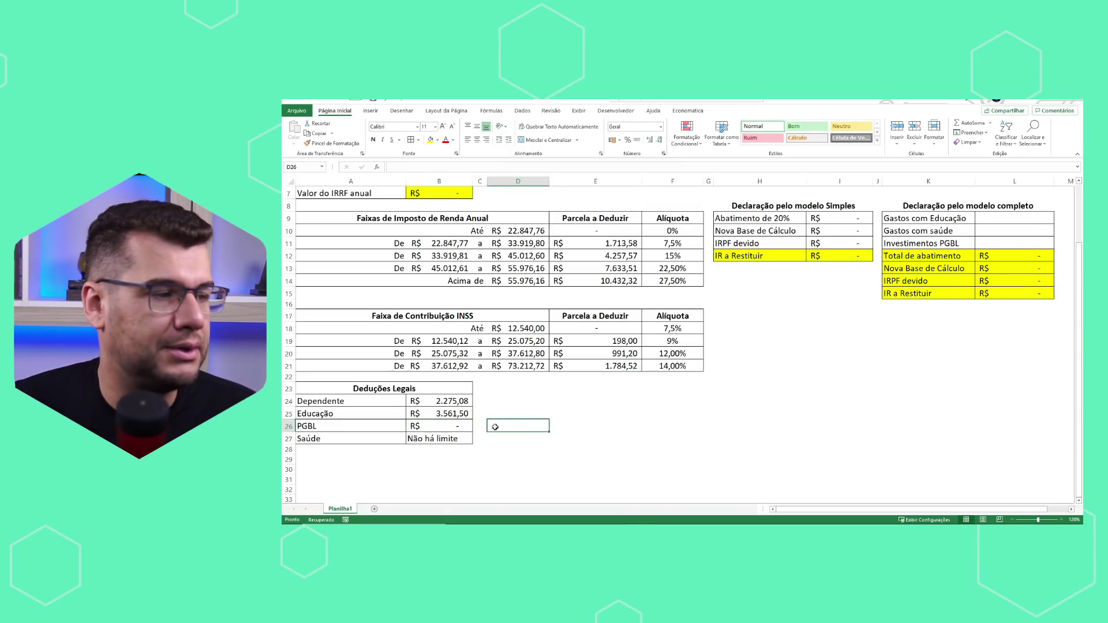
key(Left)
text(12%)
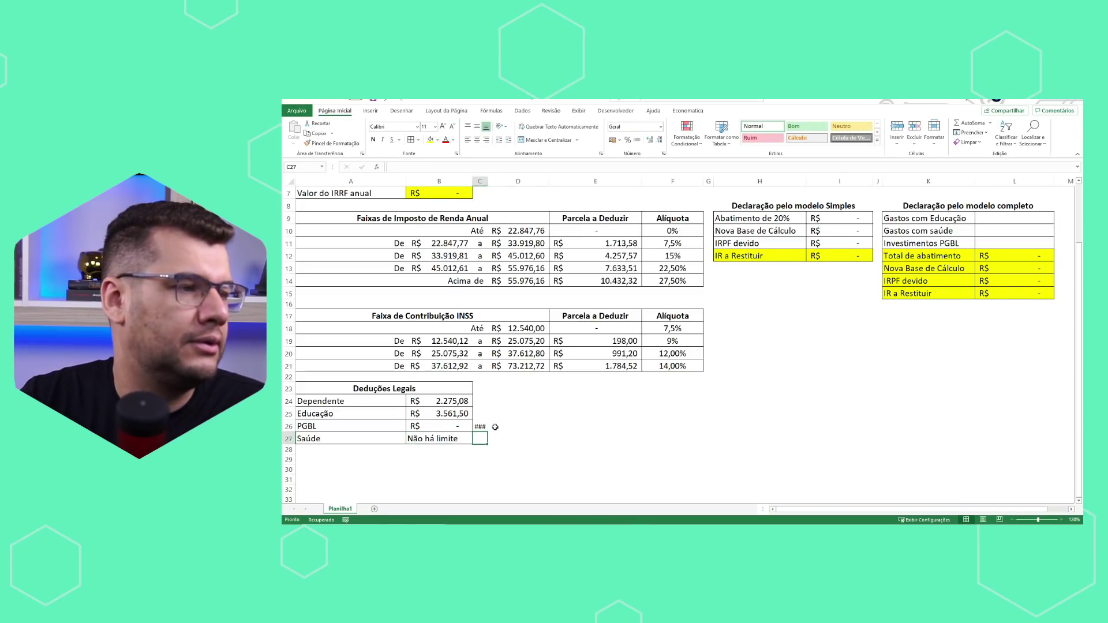
key(Return)
click(478, 426)
click(498, 426)
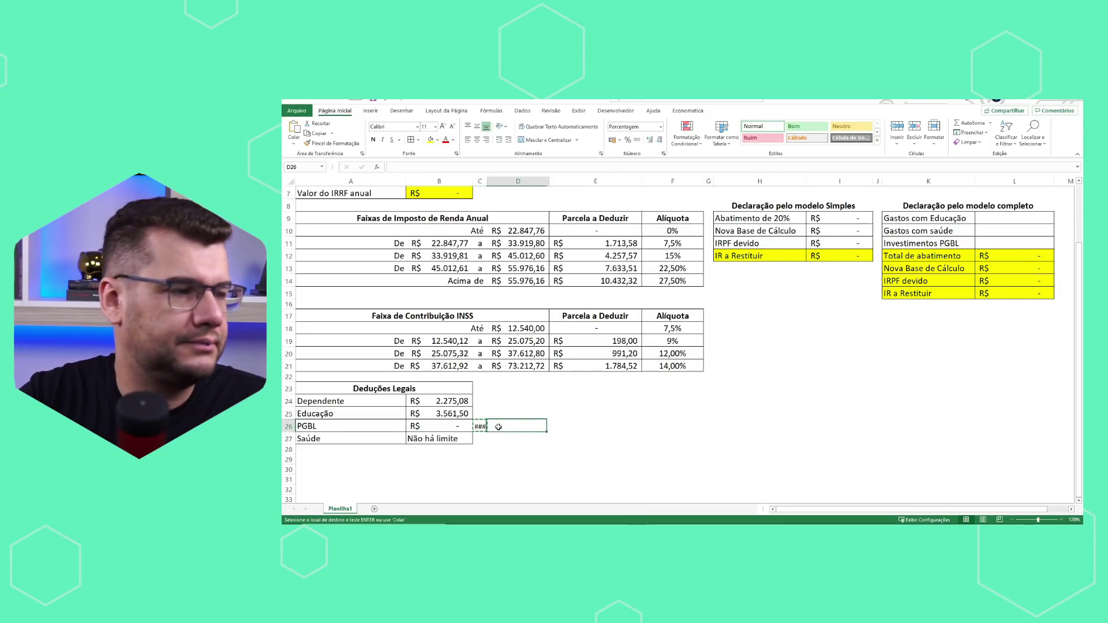
key(ctrl+c)
key(ctrl+v)
click(480, 428)
key(ctrl+x)
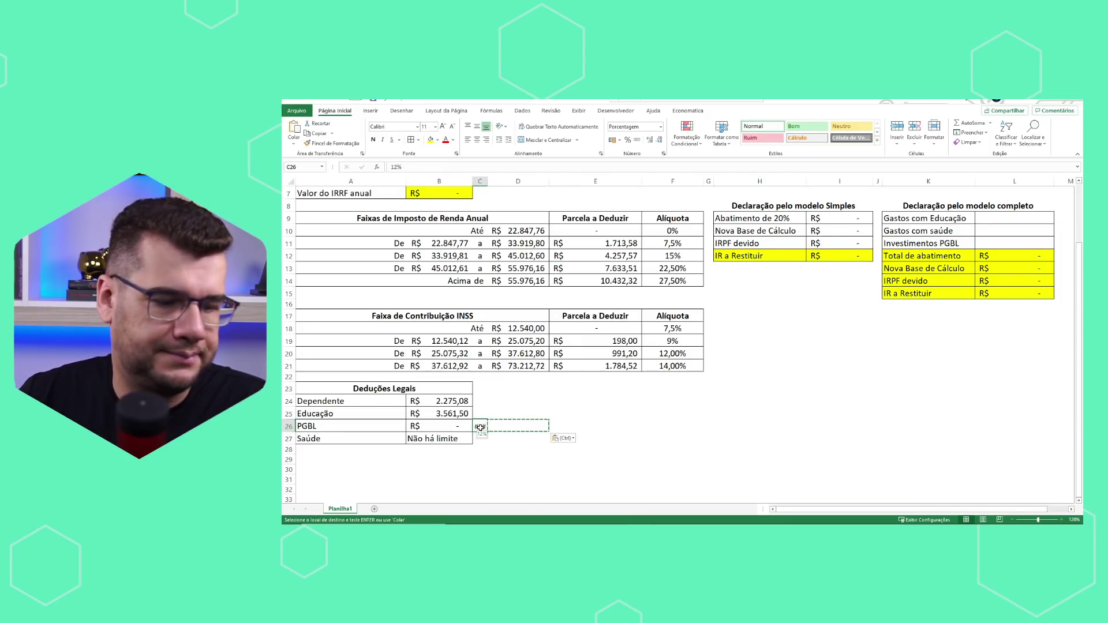
key(Right)
key(ctrl+v)
Check the Saúde deduction limit, and set Salário Mensal to 4000
click(420, 440)
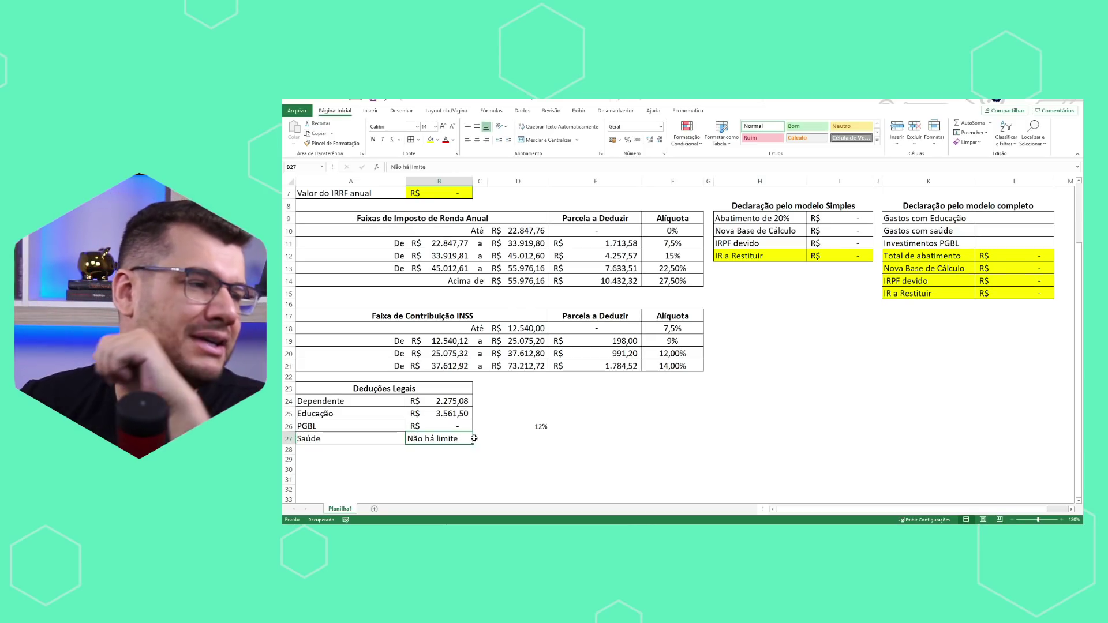
scroll(468, 346, up, 2)
click(444, 194)
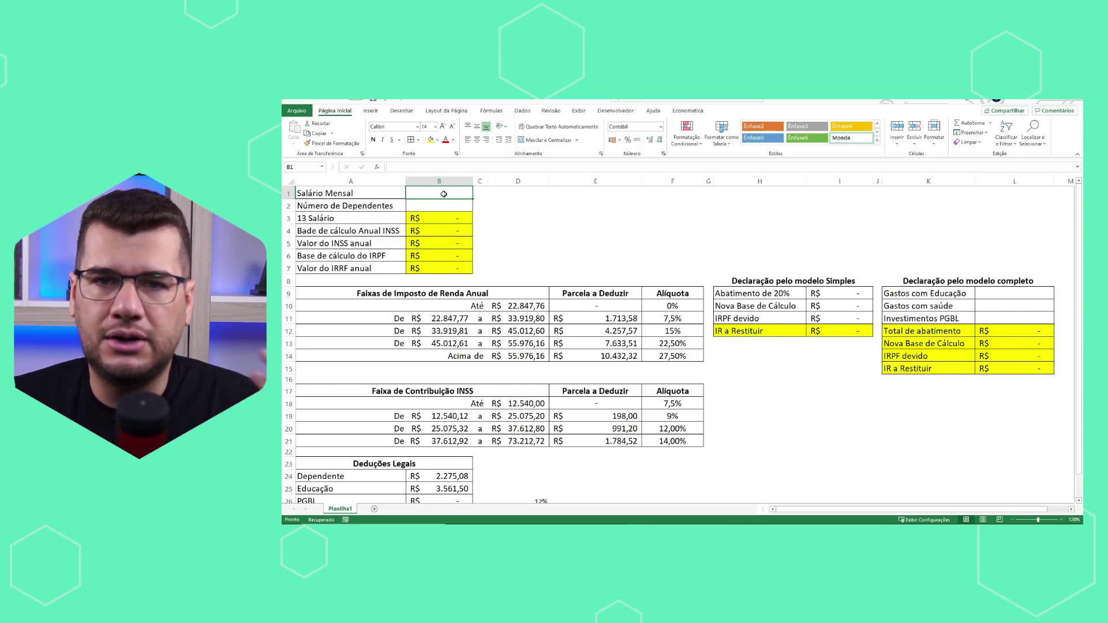
text(4000)
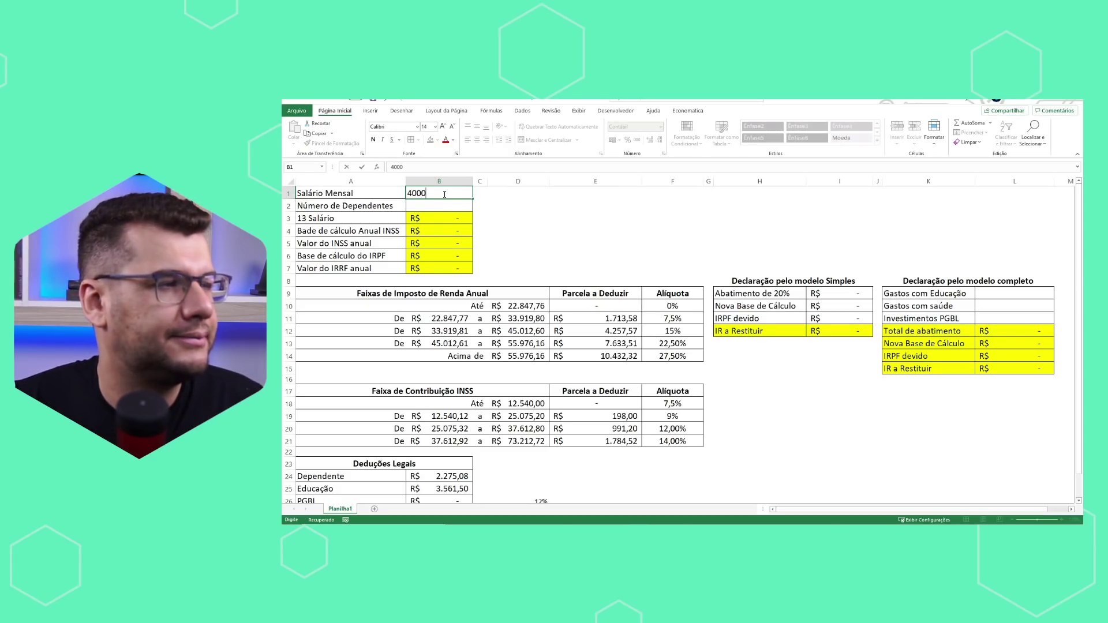
key(Return)
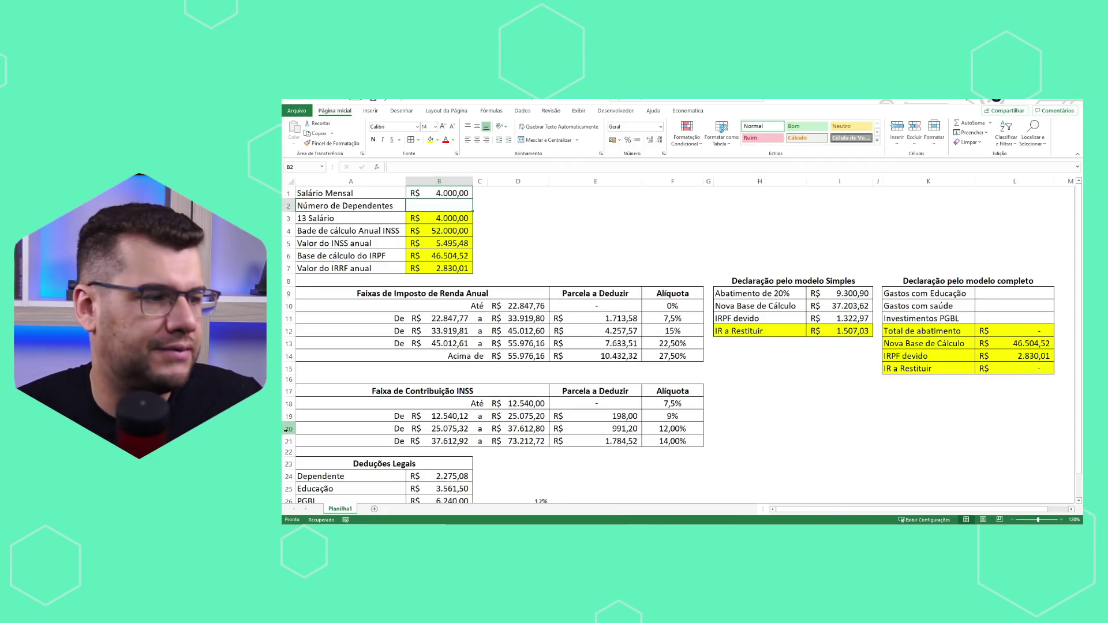
Check the Dependente deduction in the Deduções Legais table, and set Número de Dependentes to 2
click(435, 476)
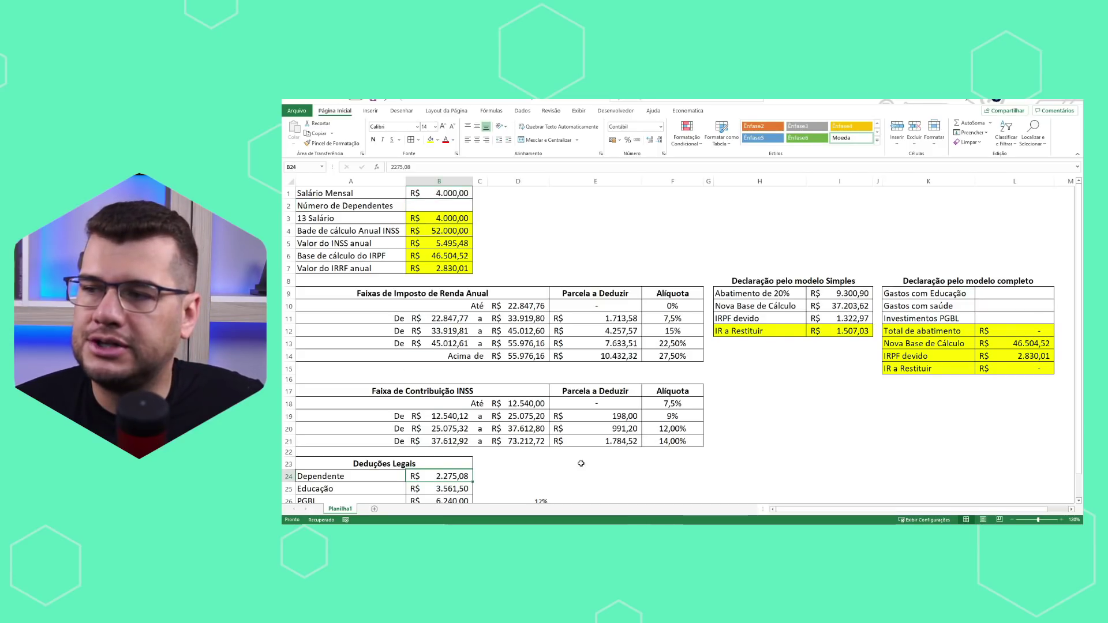
click(453, 204)
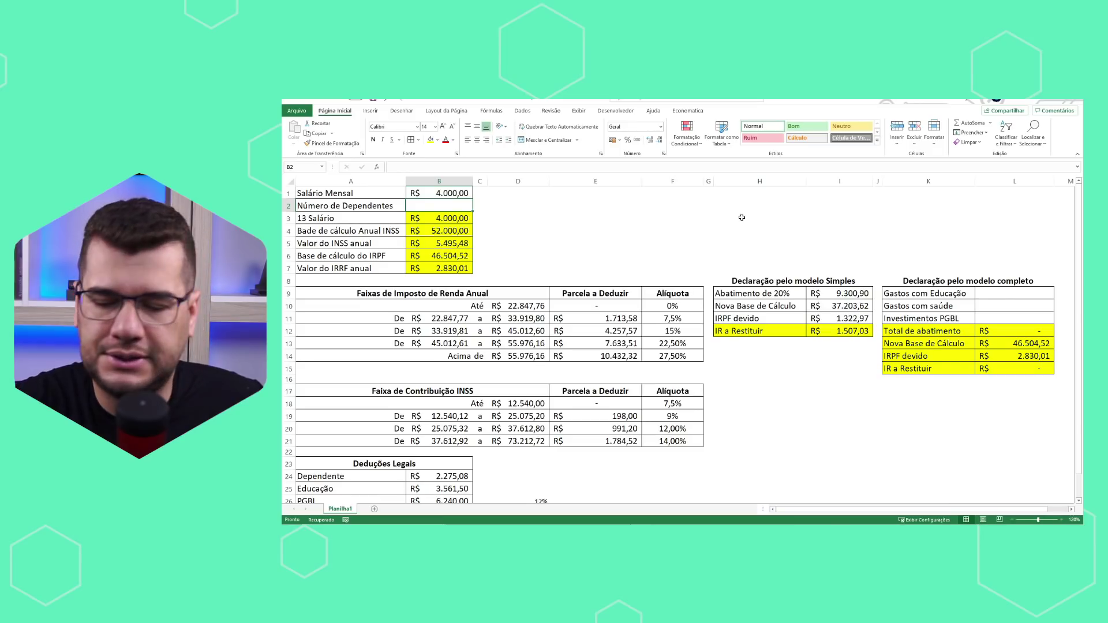
text(2)
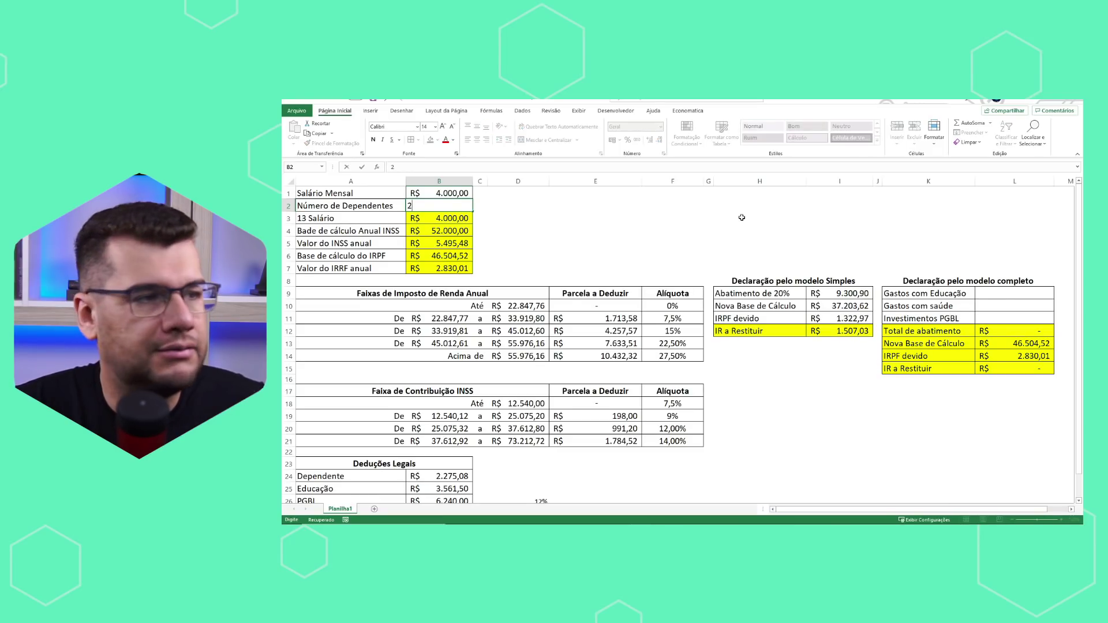
key(Return)
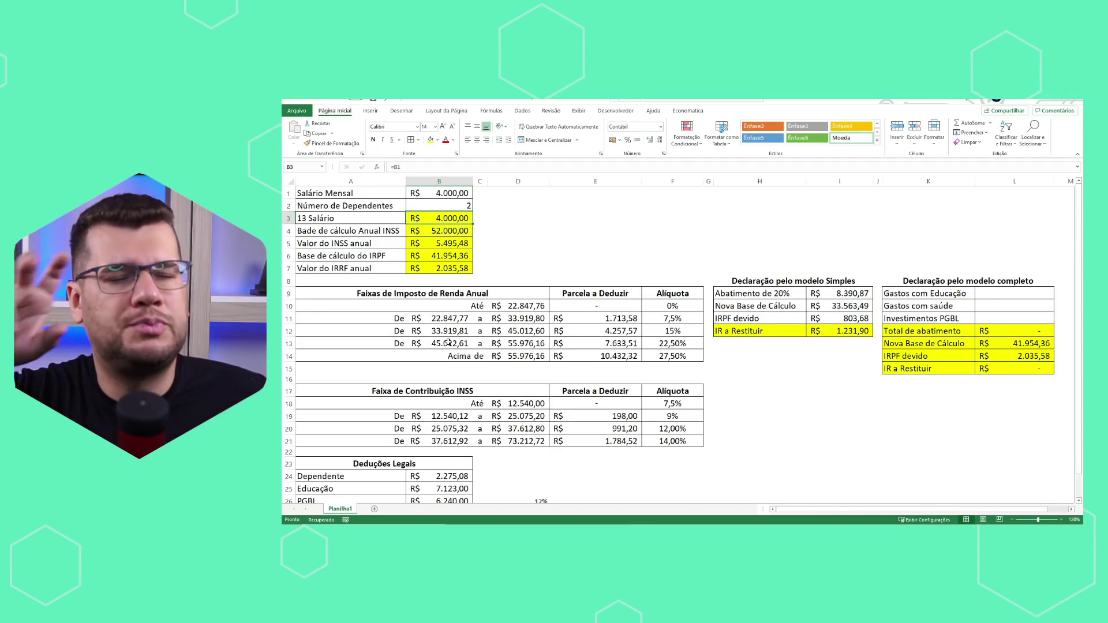
Review how the annual INSS base, the INSS amount and the number of dependents feed the Base de cálculo do IRPF
click(448, 231)
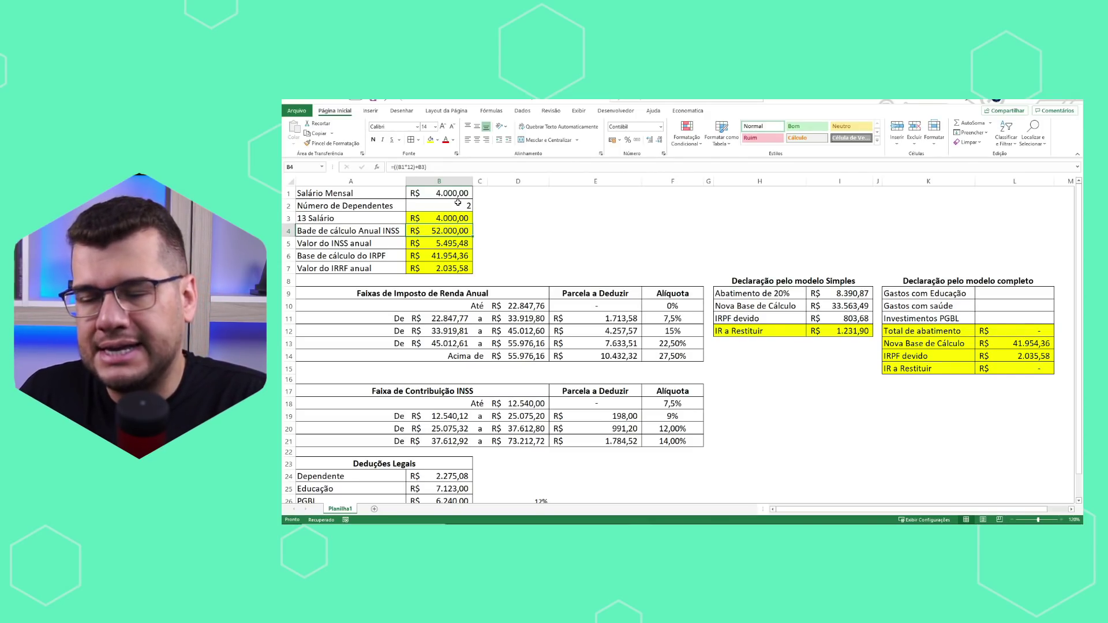
click(453, 241)
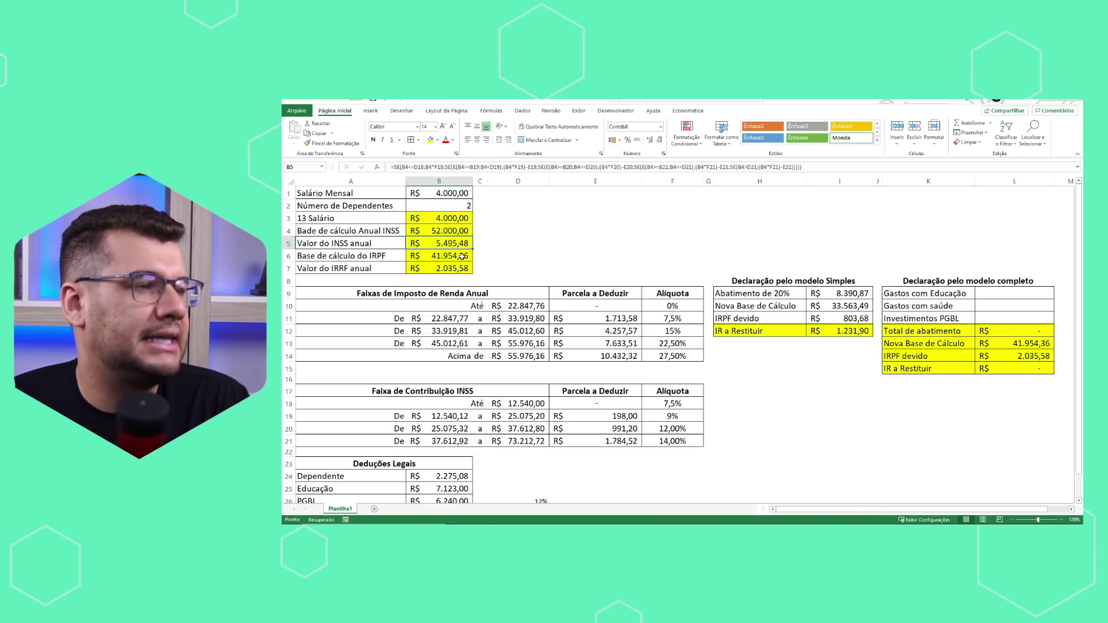
click(462, 255)
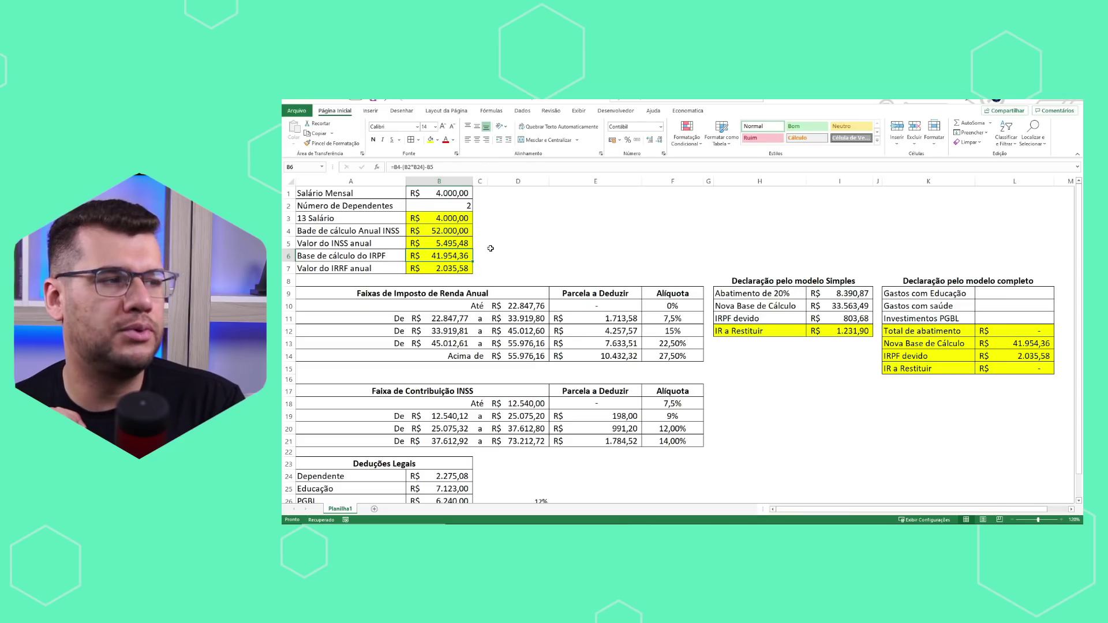
click(445, 233)
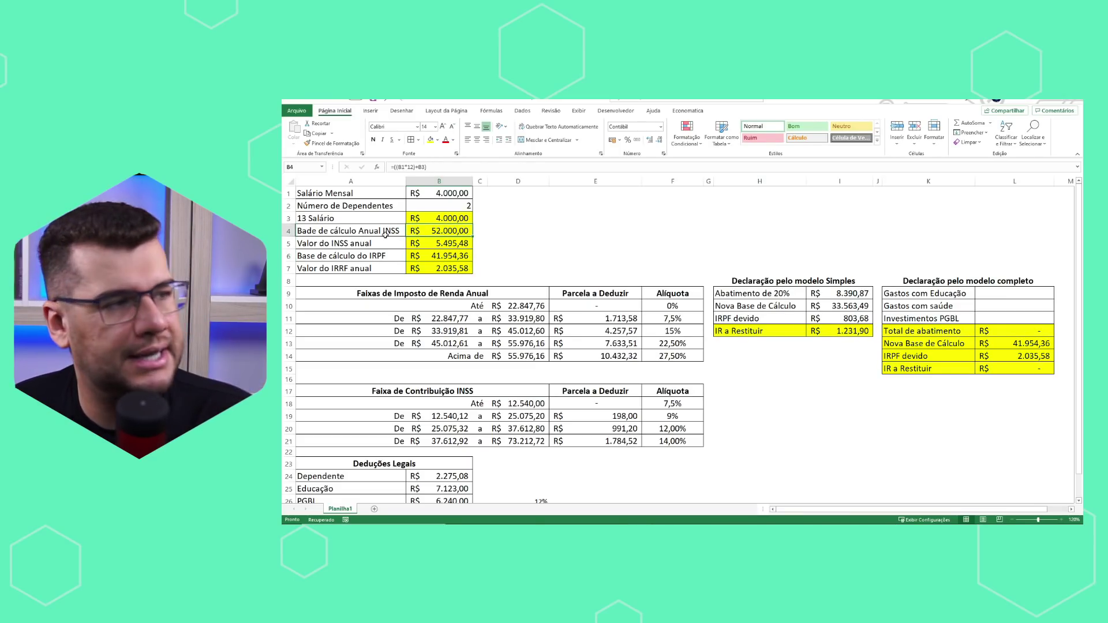
drag(385, 235, 449, 229)
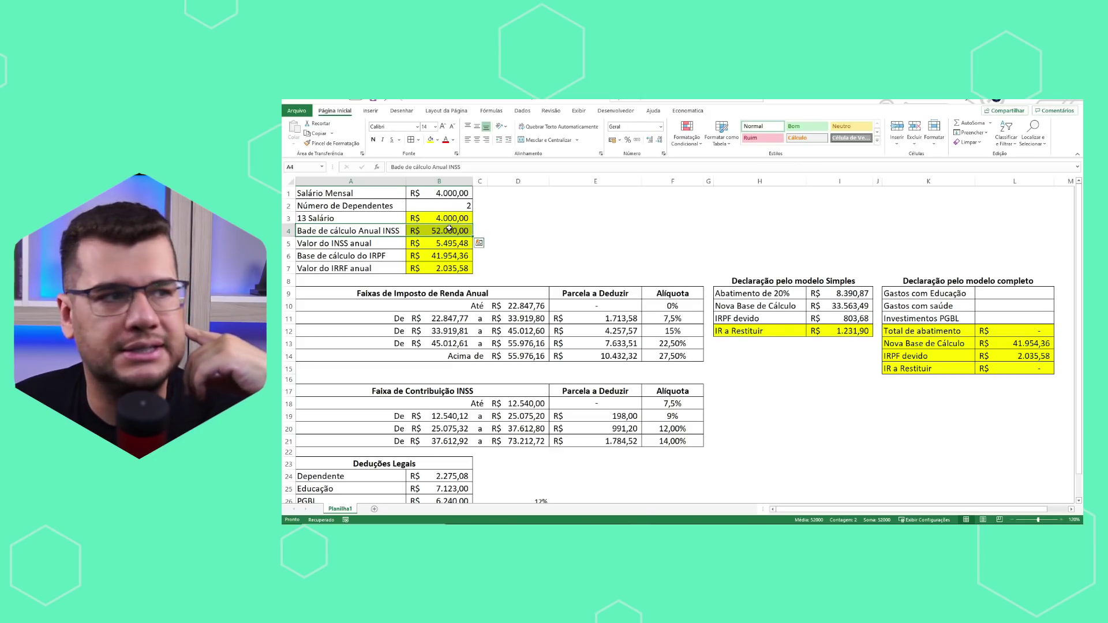
click(460, 207)
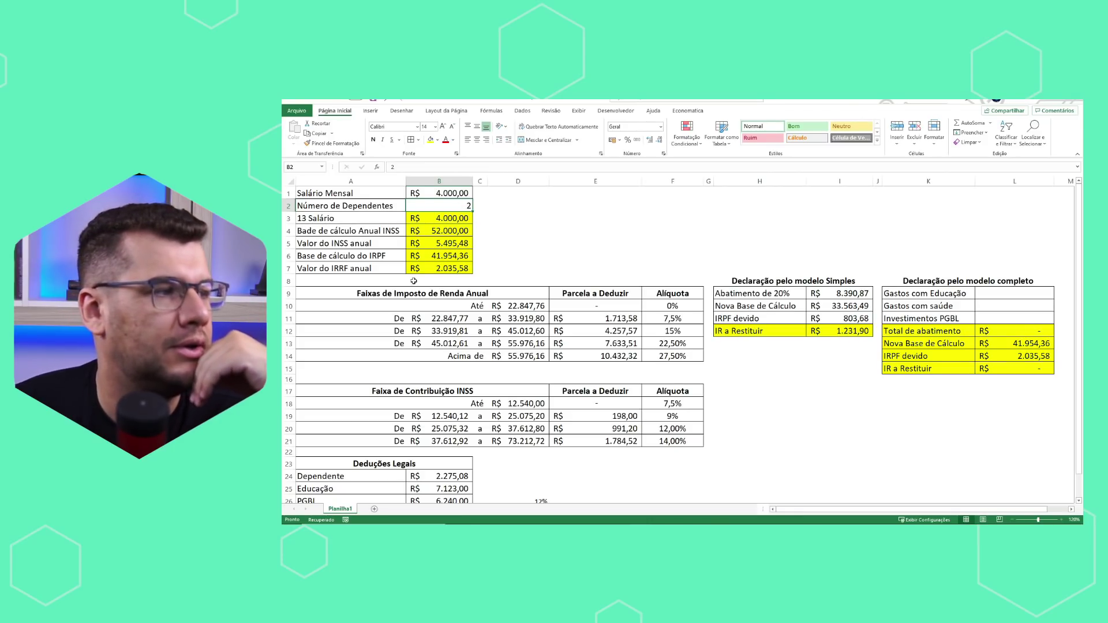
Fill the Base de cálculo do IRPF label and its value in A6:B6 with orange
drag(380, 256, 442, 254)
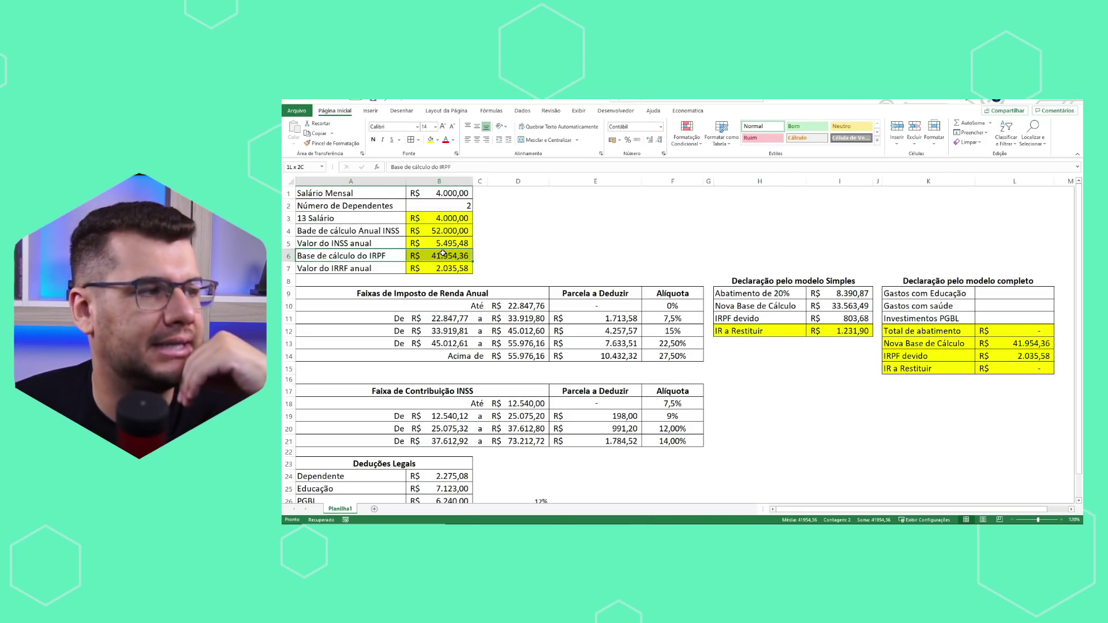
click(437, 141)
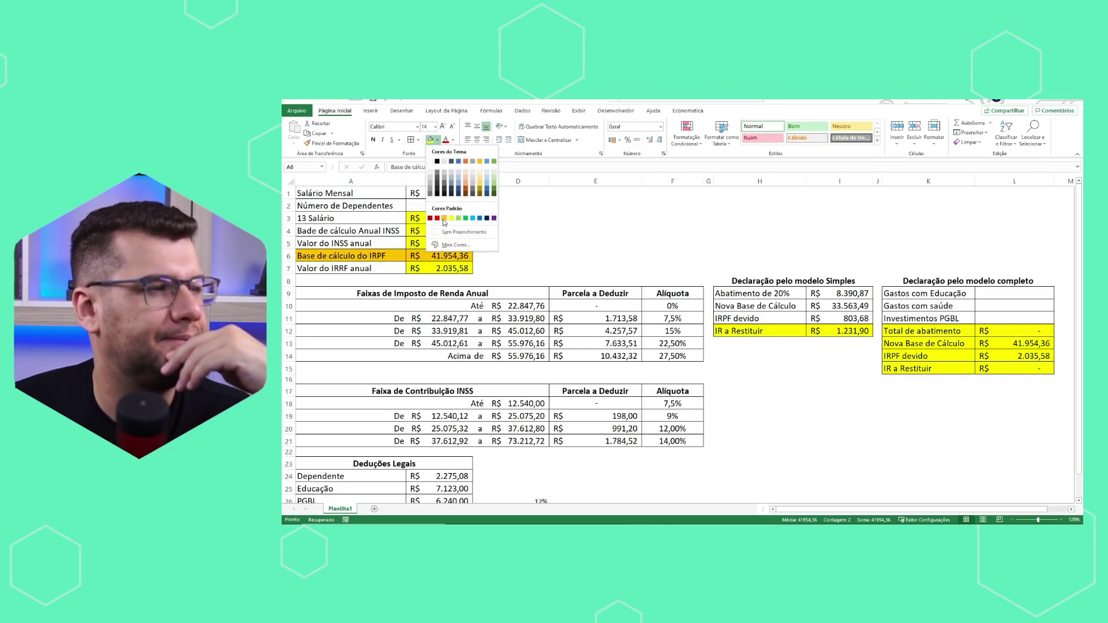
click(444, 218)
Test the calculation with 0 in Número de Dependentes, and set it back to 2
click(453, 206)
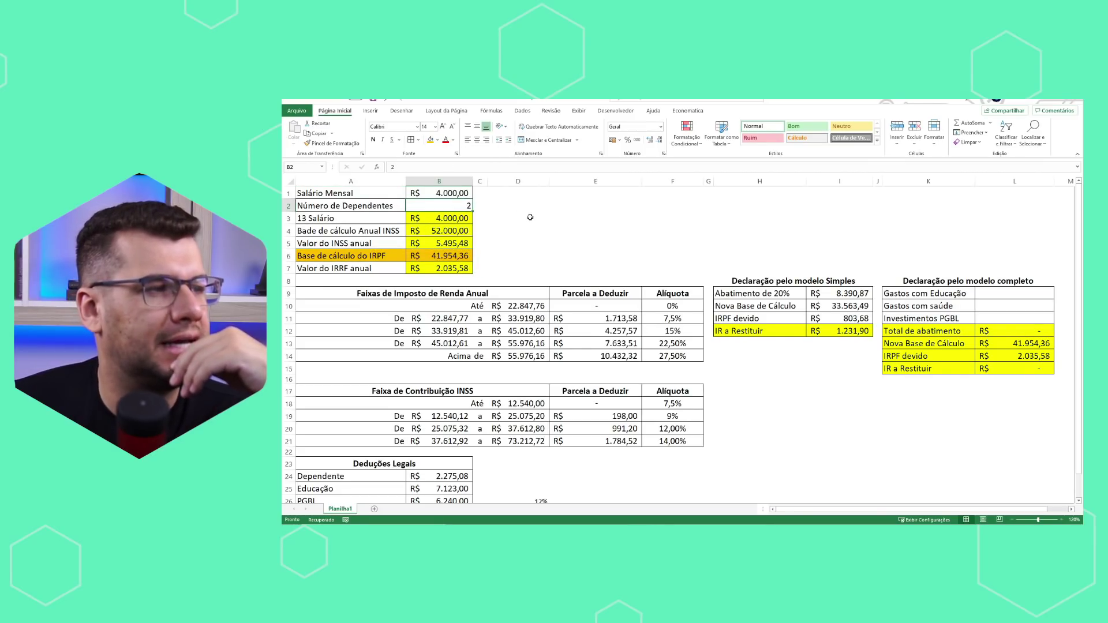
text(0)
key(Return)
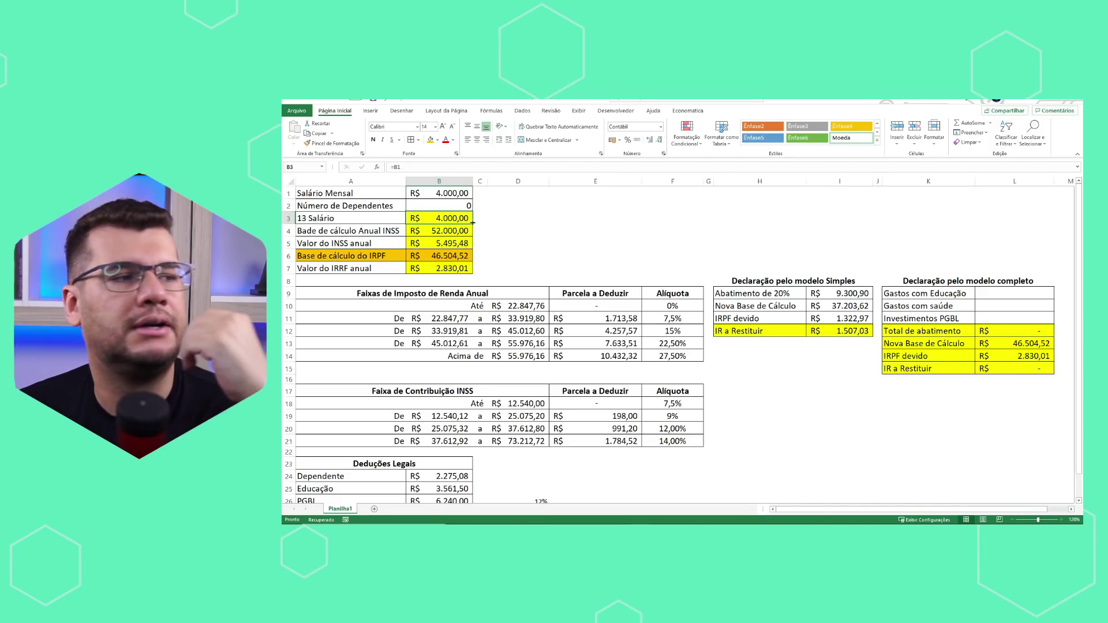
click(463, 207)
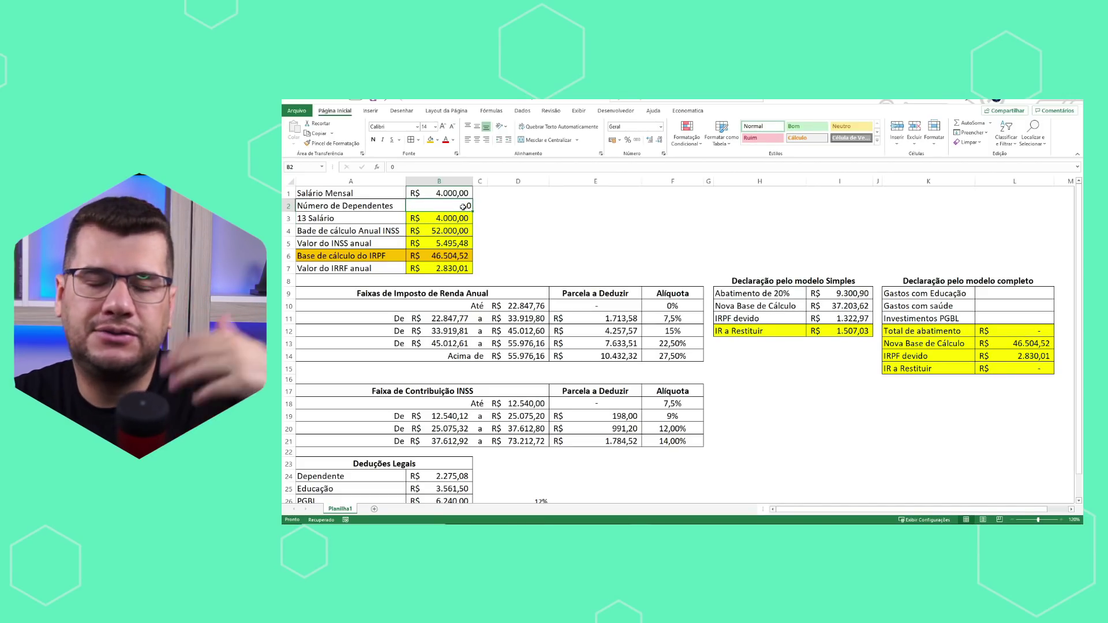
text(2)
key(Return)
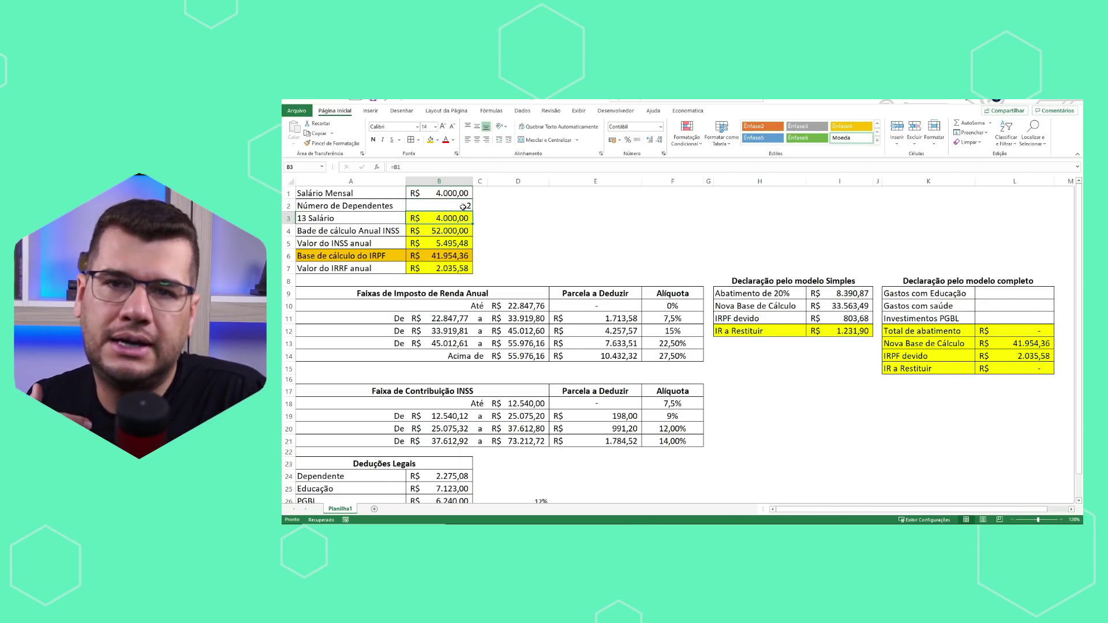
Review the dependent deduction, annual INSS base, INSS amount, IRPF base and annual IRRF calculations in column B
click(441, 475)
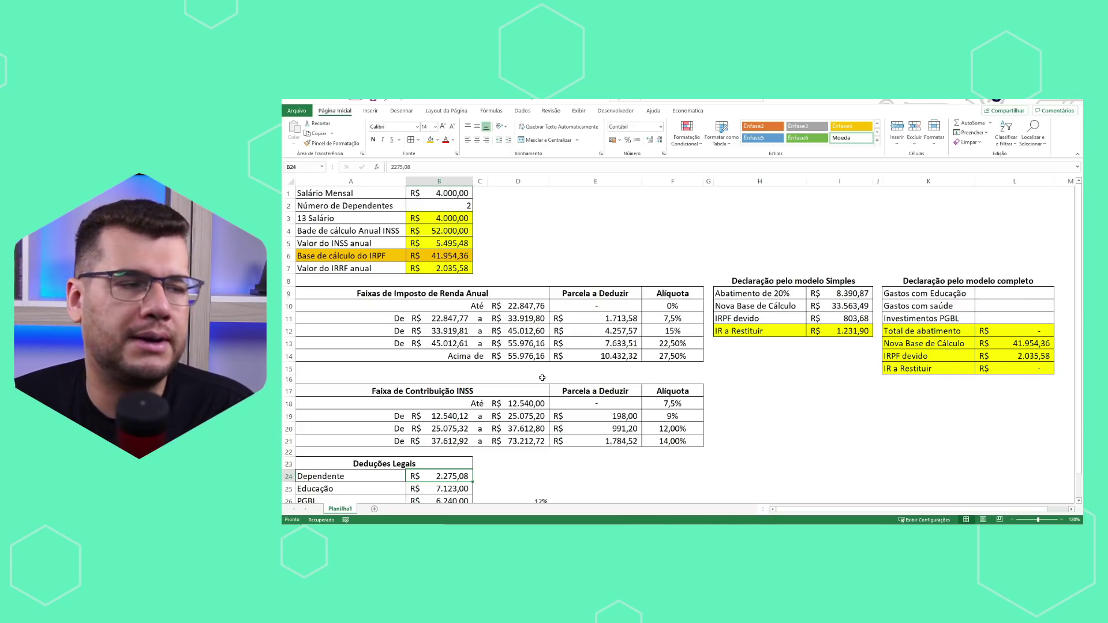
click(456, 231)
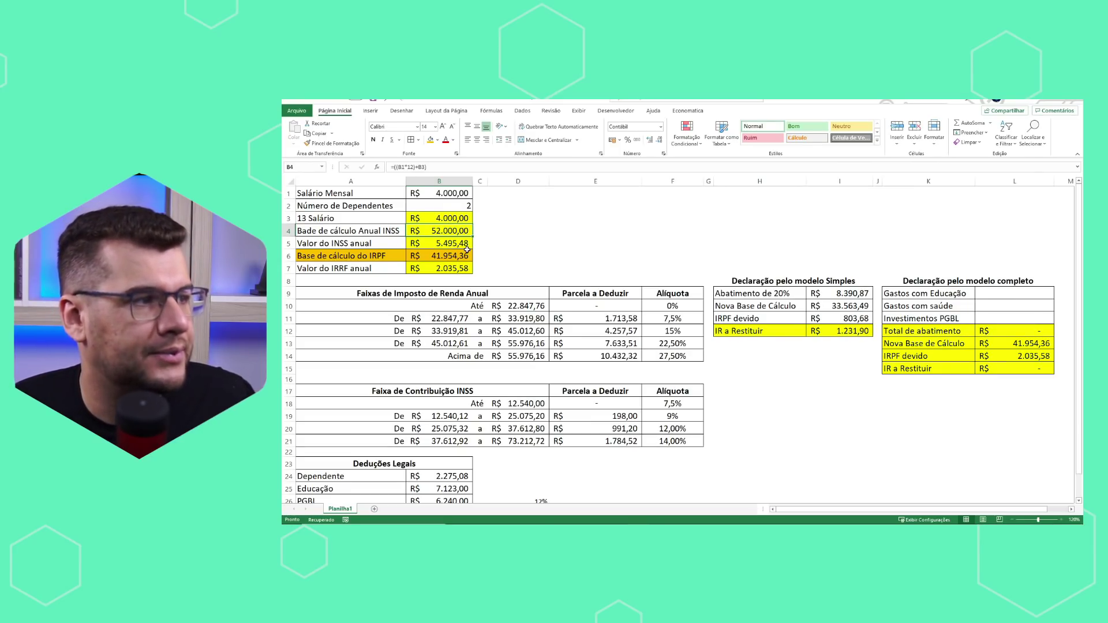
click(468, 244)
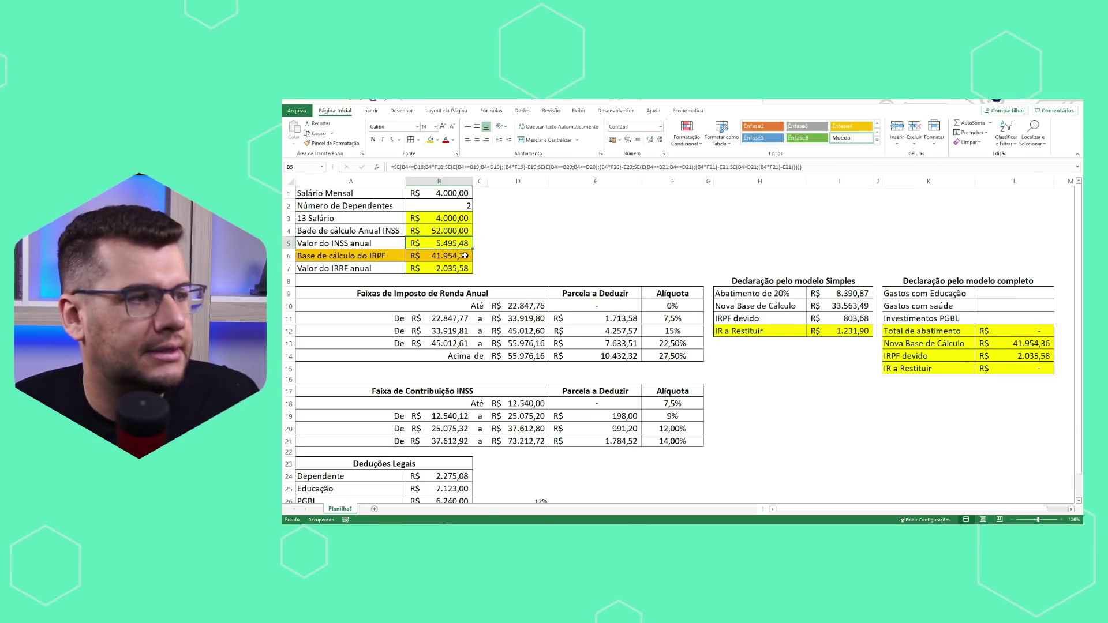
click(467, 255)
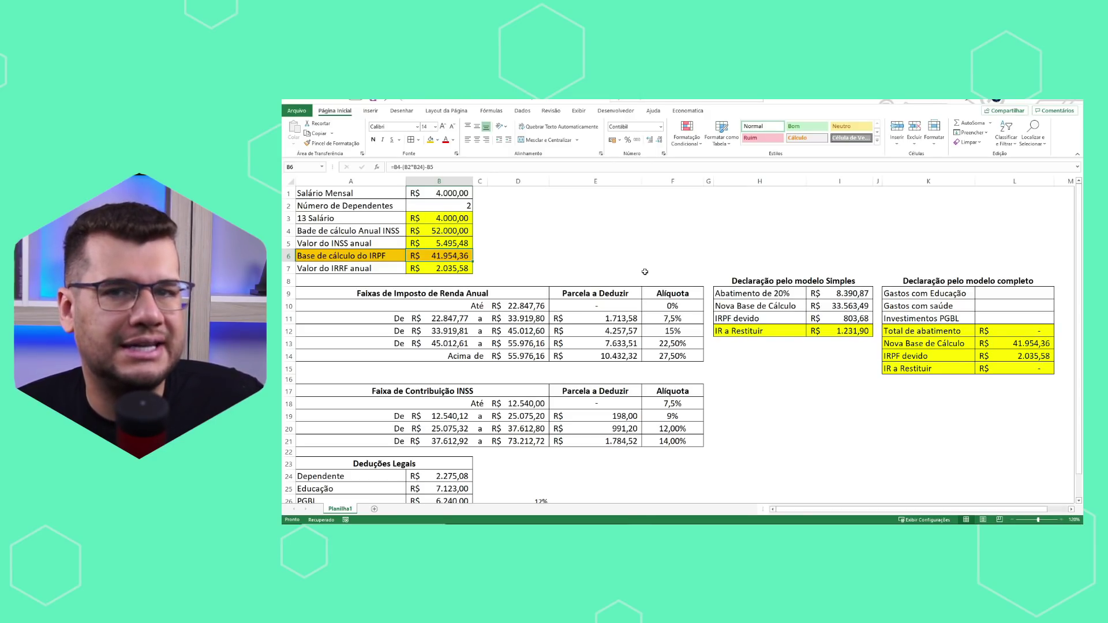
key(Down)
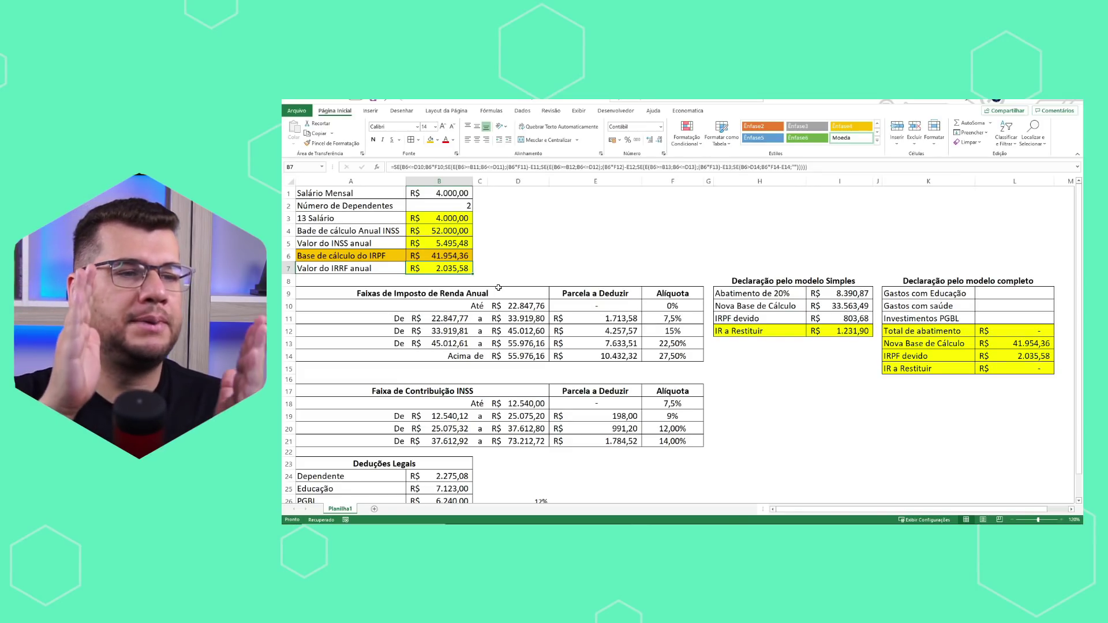
key(Up)
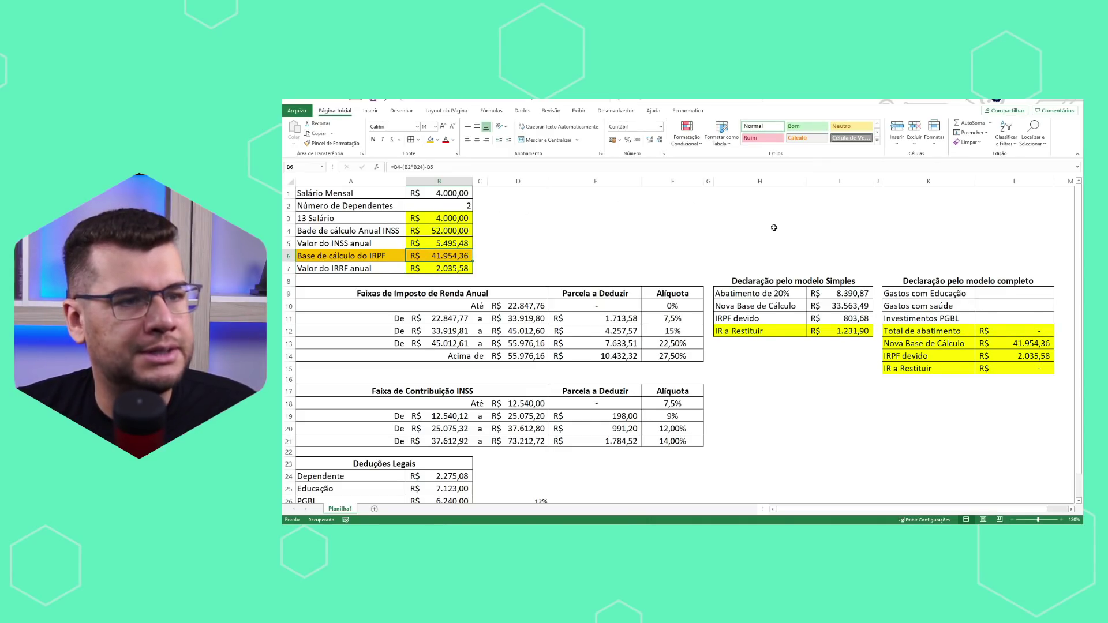
Examine the Declaração pelo modelo Simples formulas from Abatimento de 20% to IR a Restituir, comparing them with Valor do IRRF anual
click(857, 293)
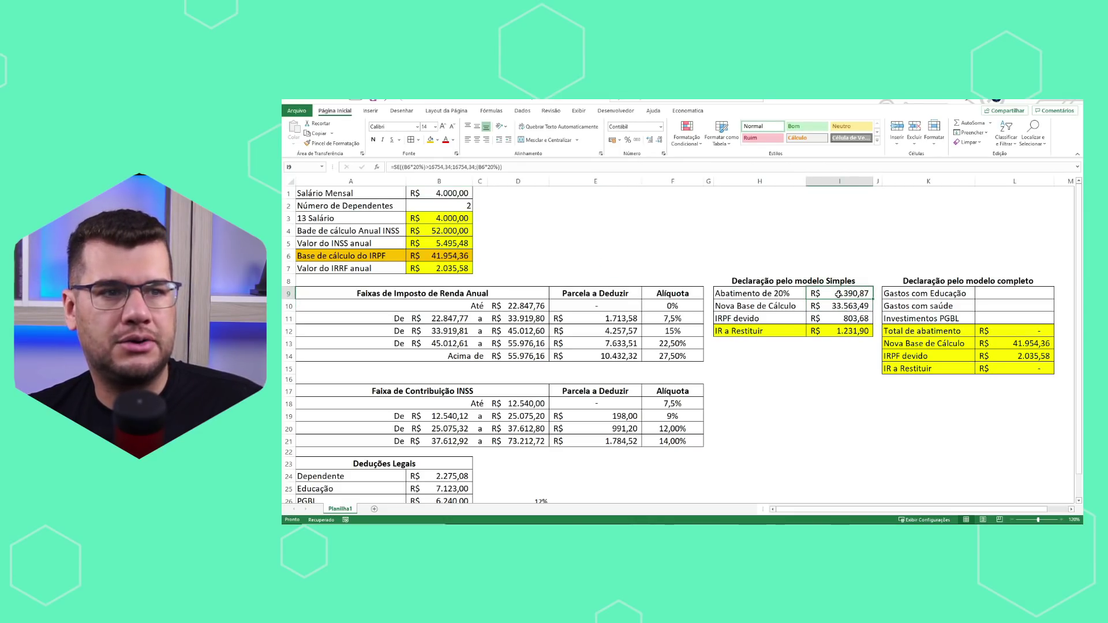
click(838, 306)
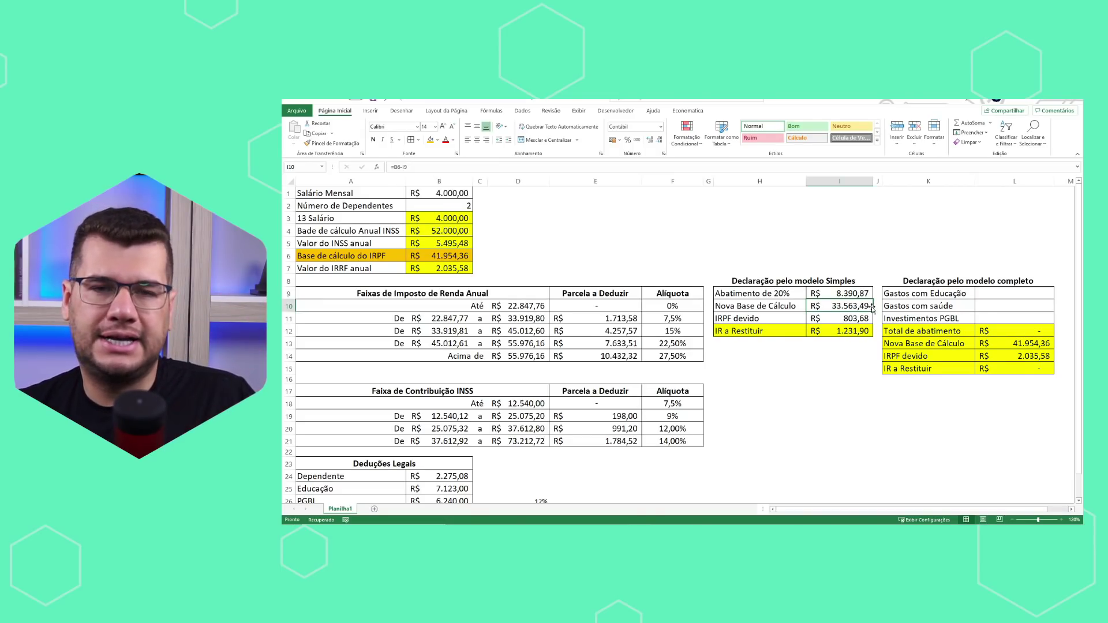
click(856, 317)
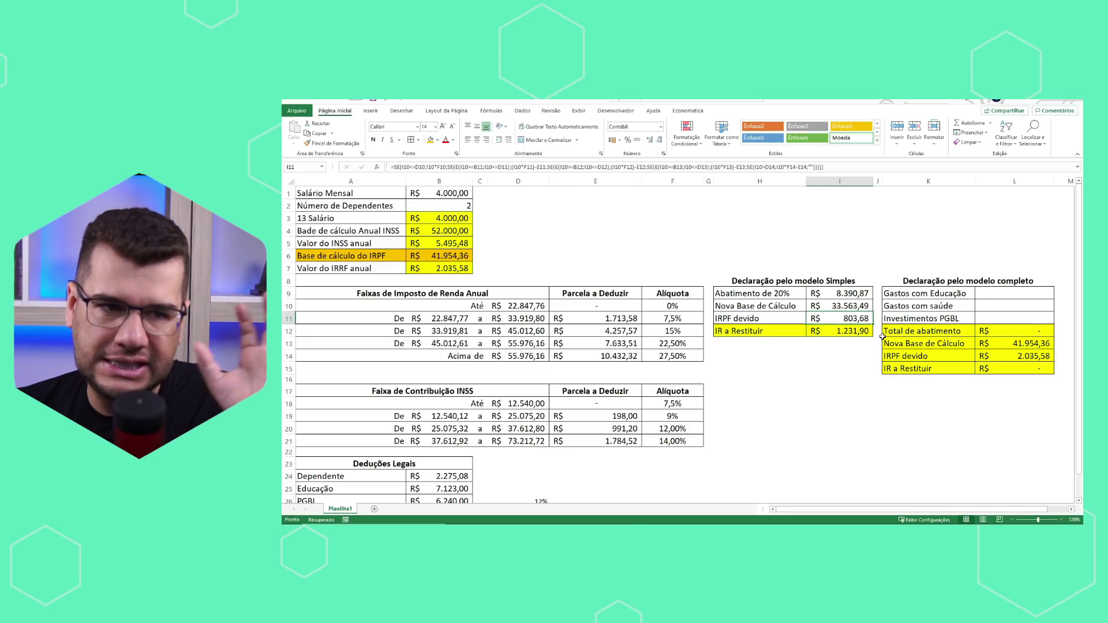
click(865, 334)
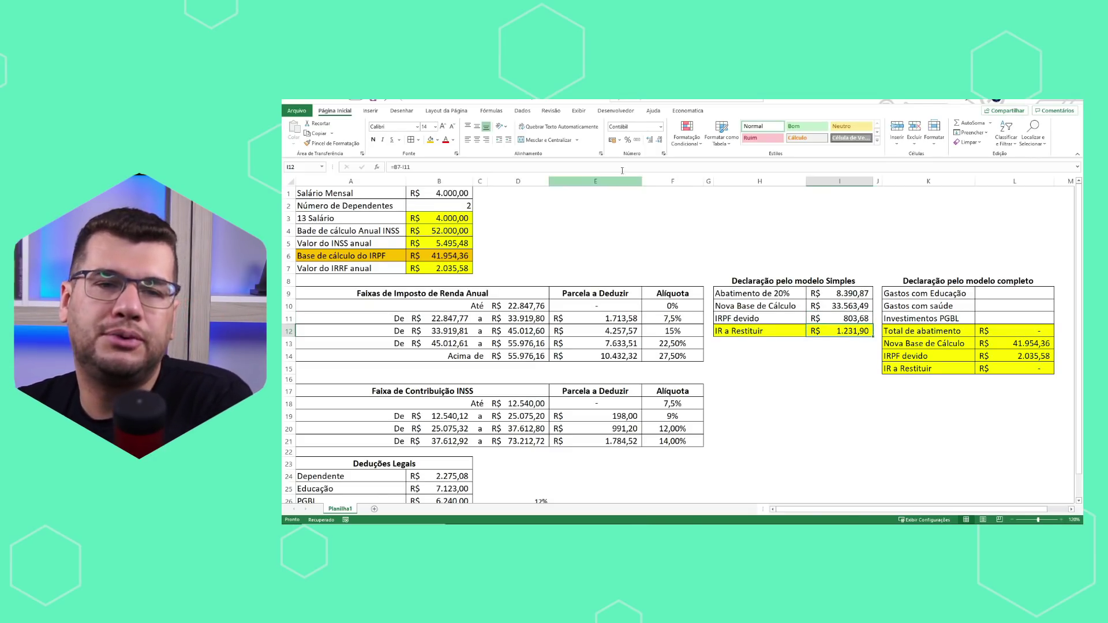
click(442, 268)
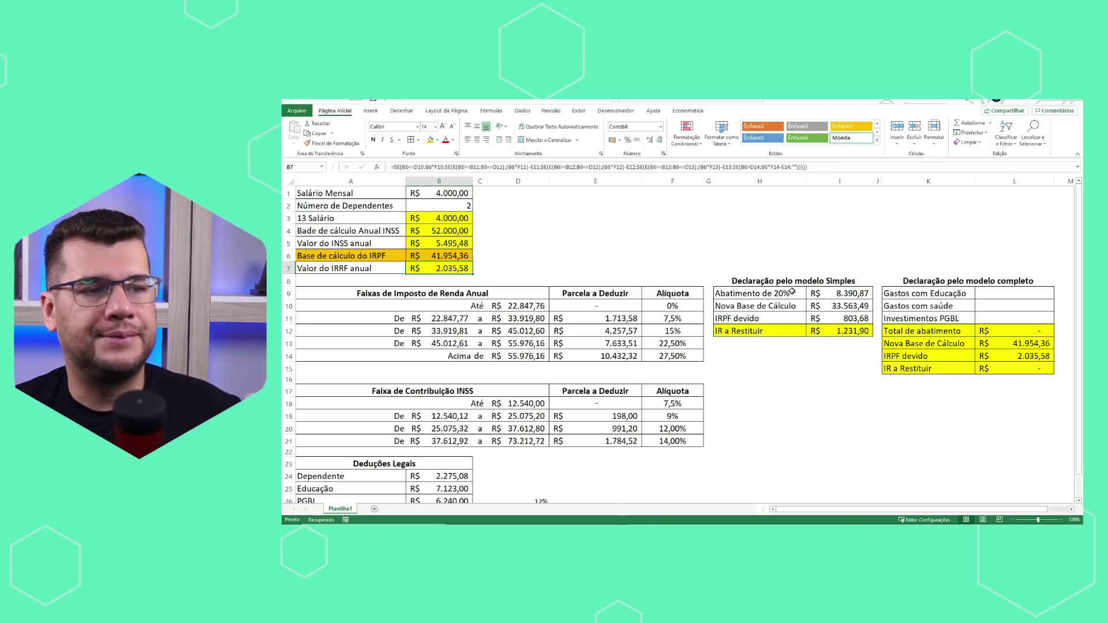
click(846, 292)
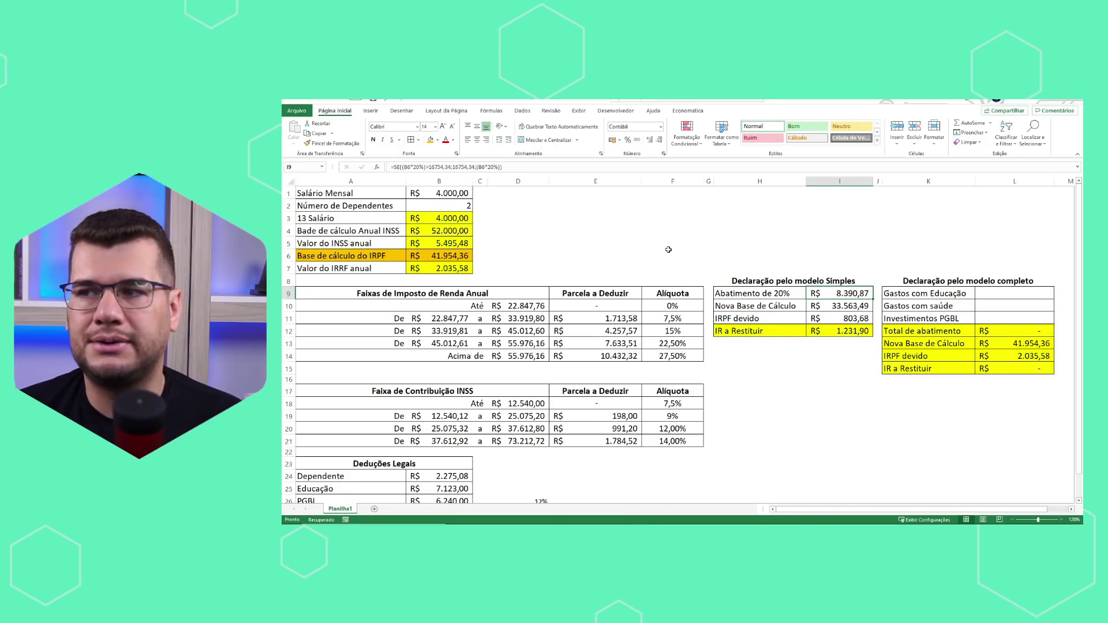
Set Salário Mensal to 20000 and check the Abatimento de 20% cap in the simplified model
click(456, 193)
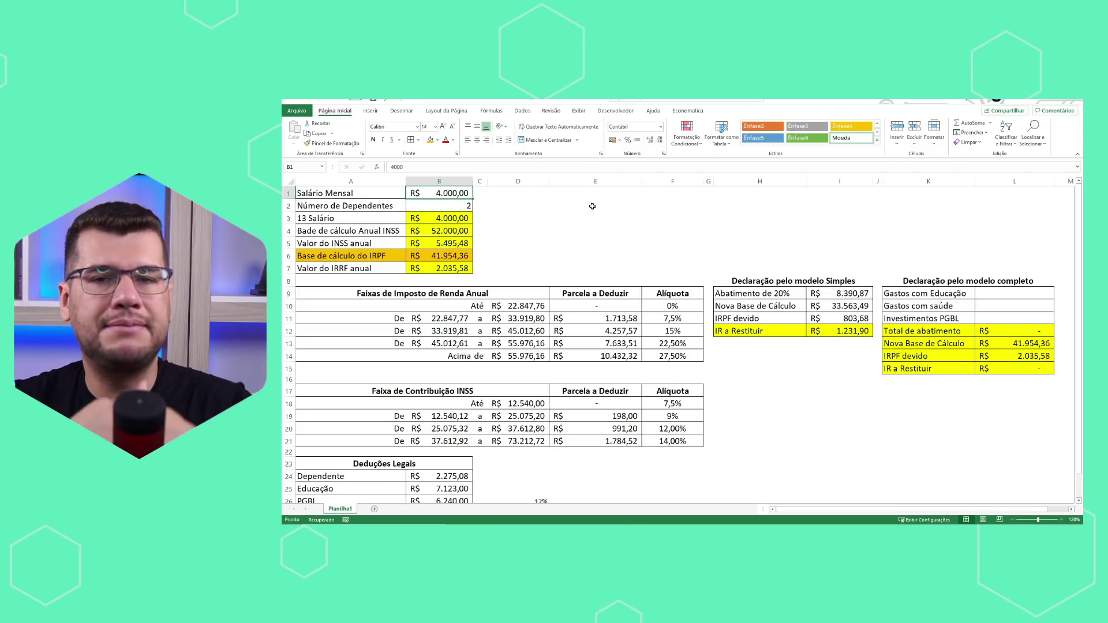
text(20000)
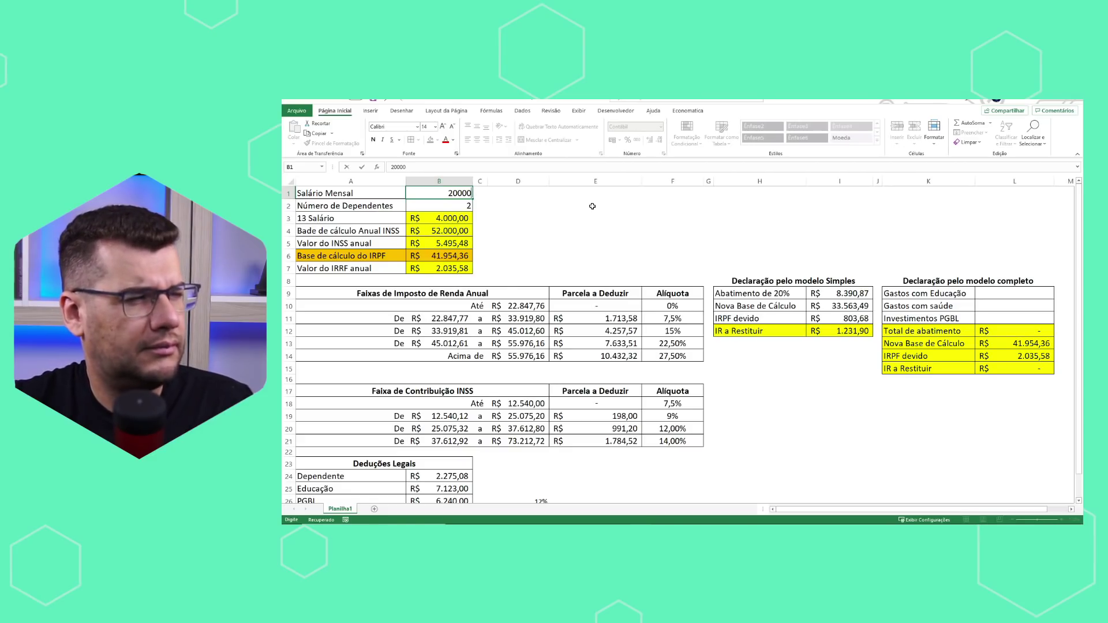
key(Return)
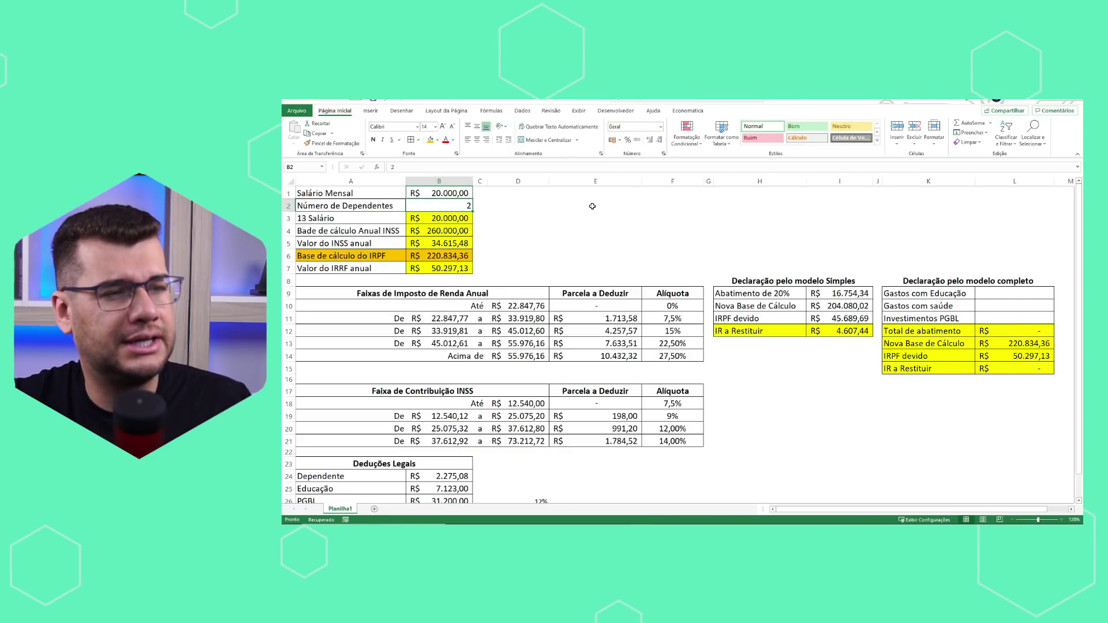
click(846, 293)
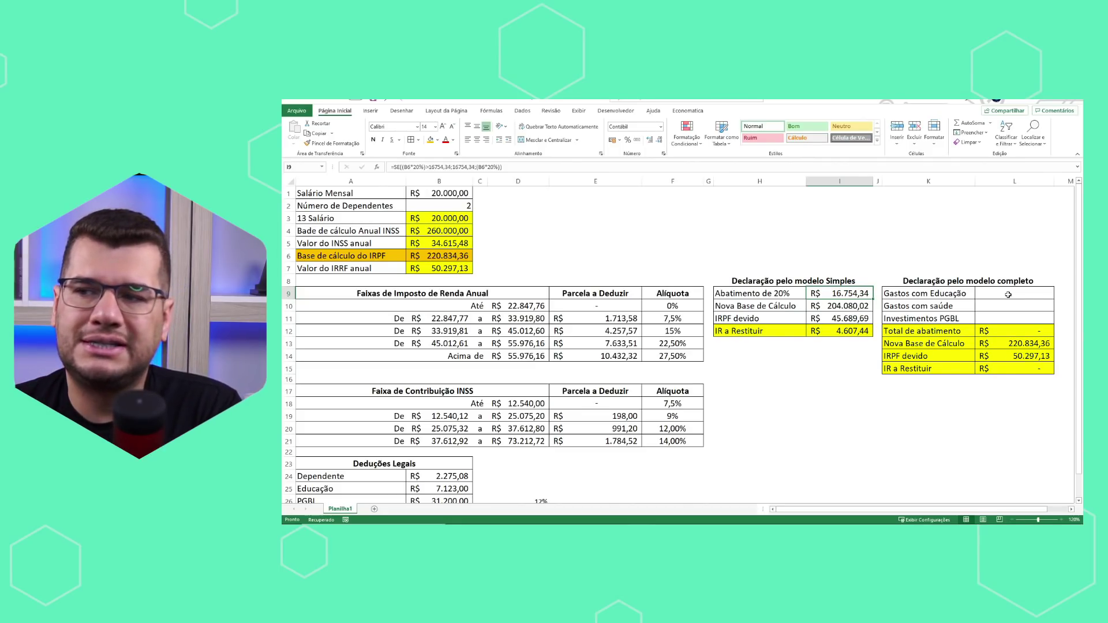
Test the simplified model with a Salário Mensal of 50.000, and set the salary back to 4000
click(459, 195)
text(5)
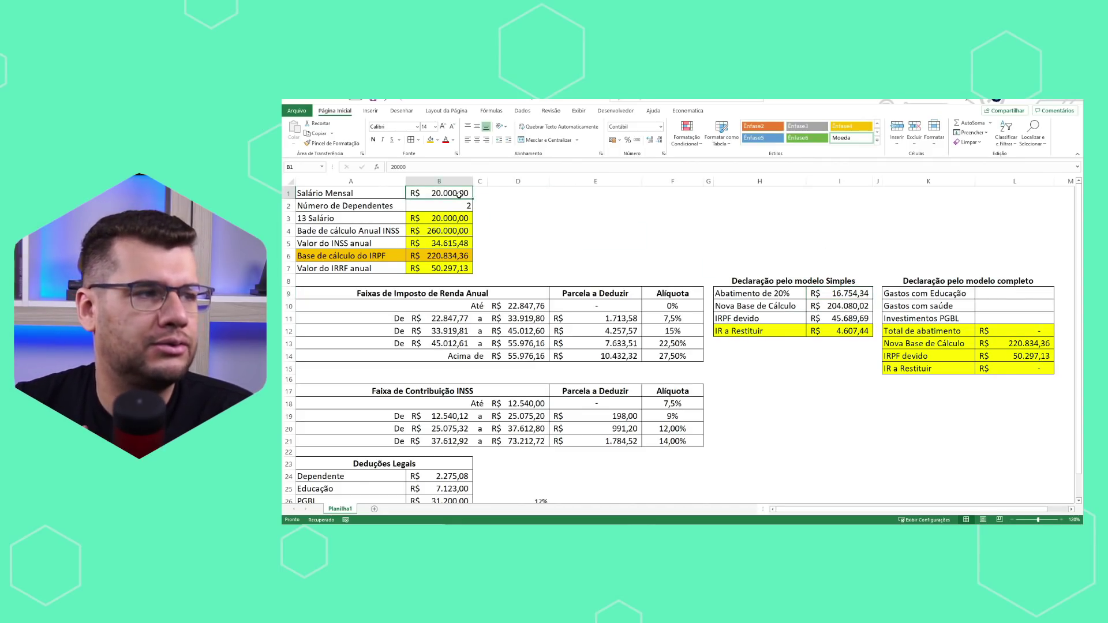
text(0.000)
key(Return)
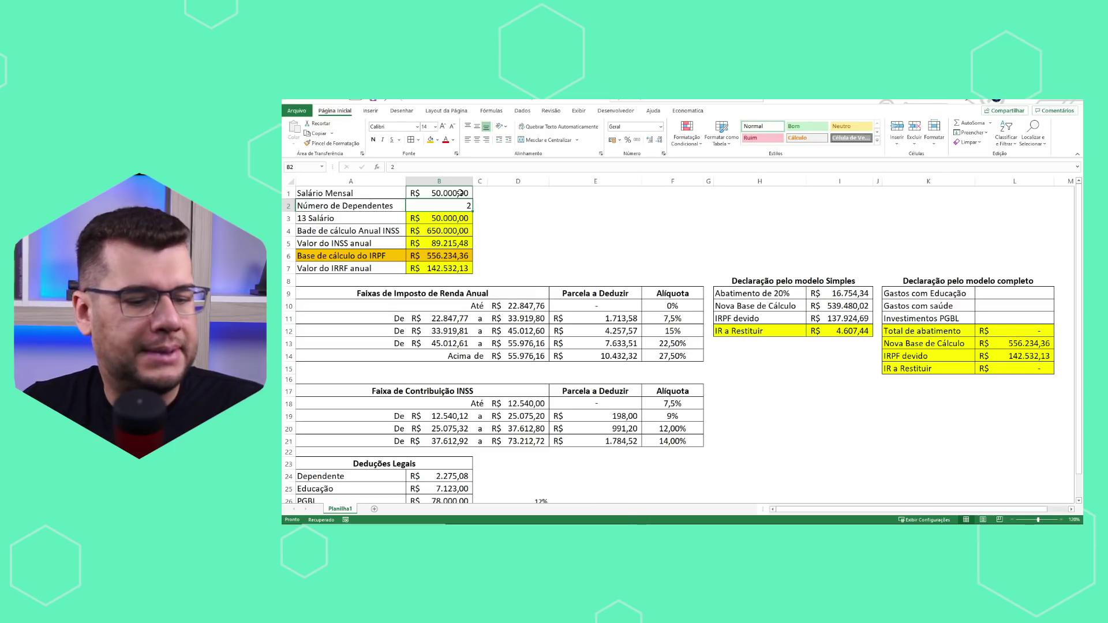
click(460, 192)
text(4000)
key(ctrl+Return)
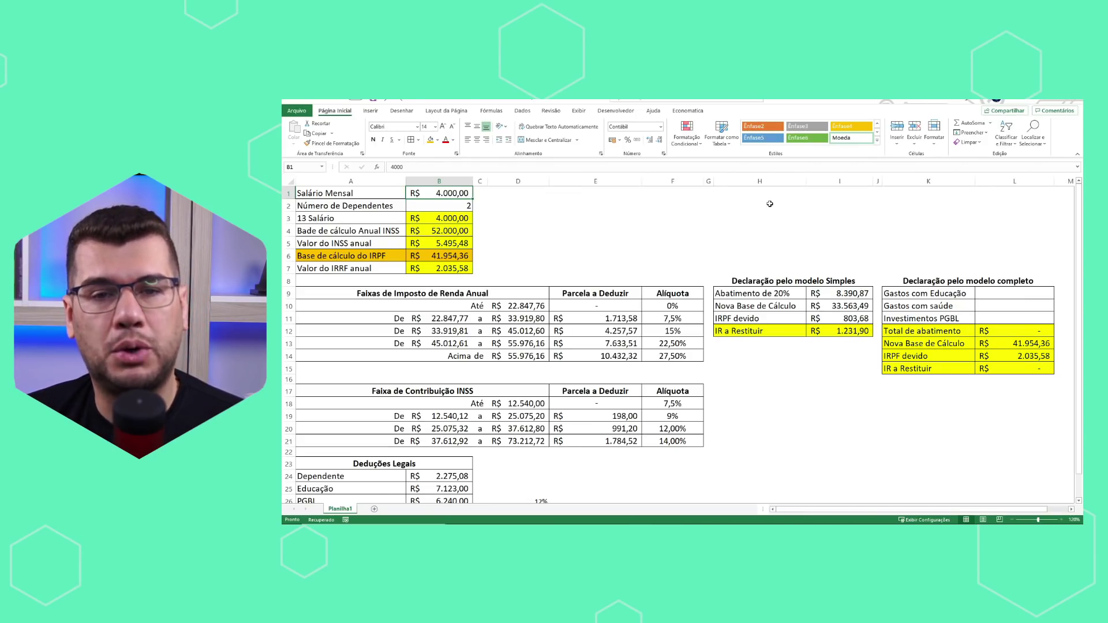
Enter 10000 for Gastos com Educação, 10000 for Gastos com saúde and 15000 for Investimentos PGBL in the complete model
click(960, 318)
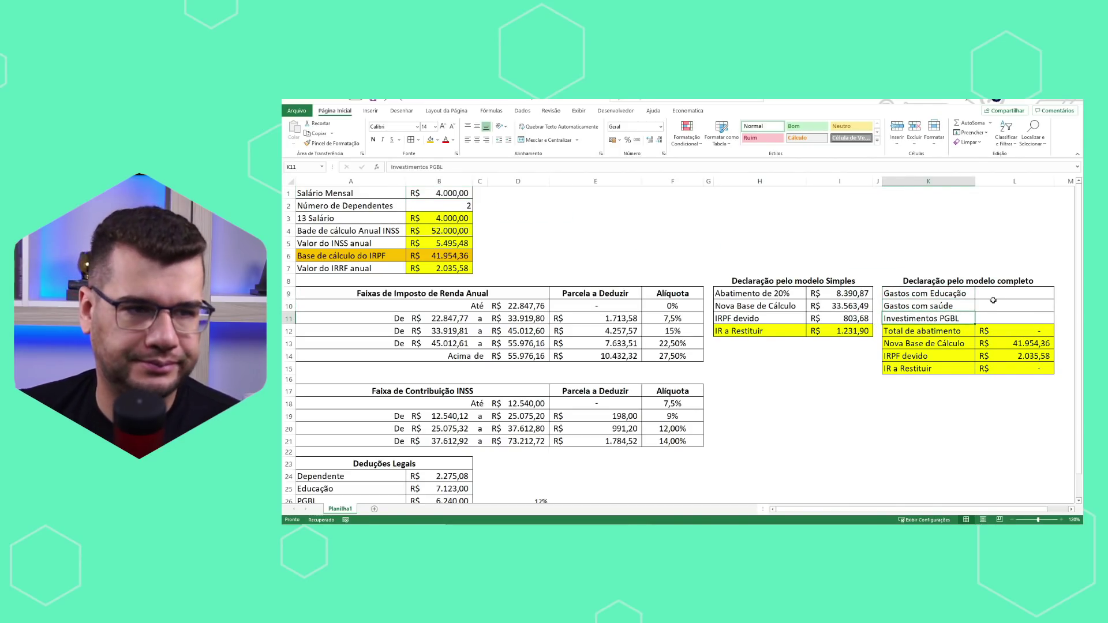
click(998, 294)
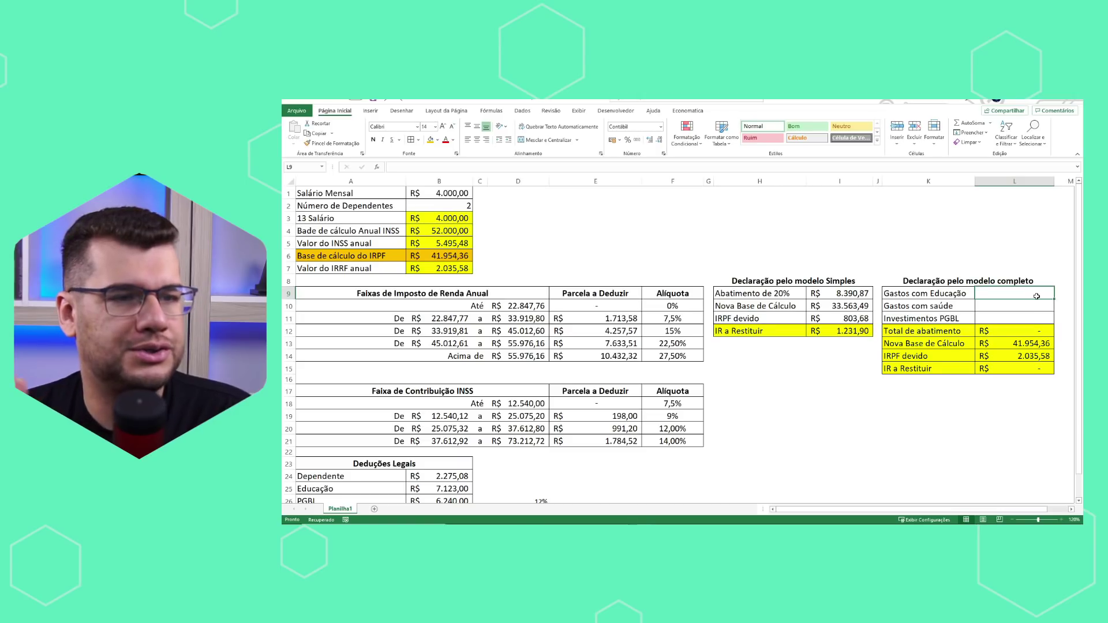
text(10000)
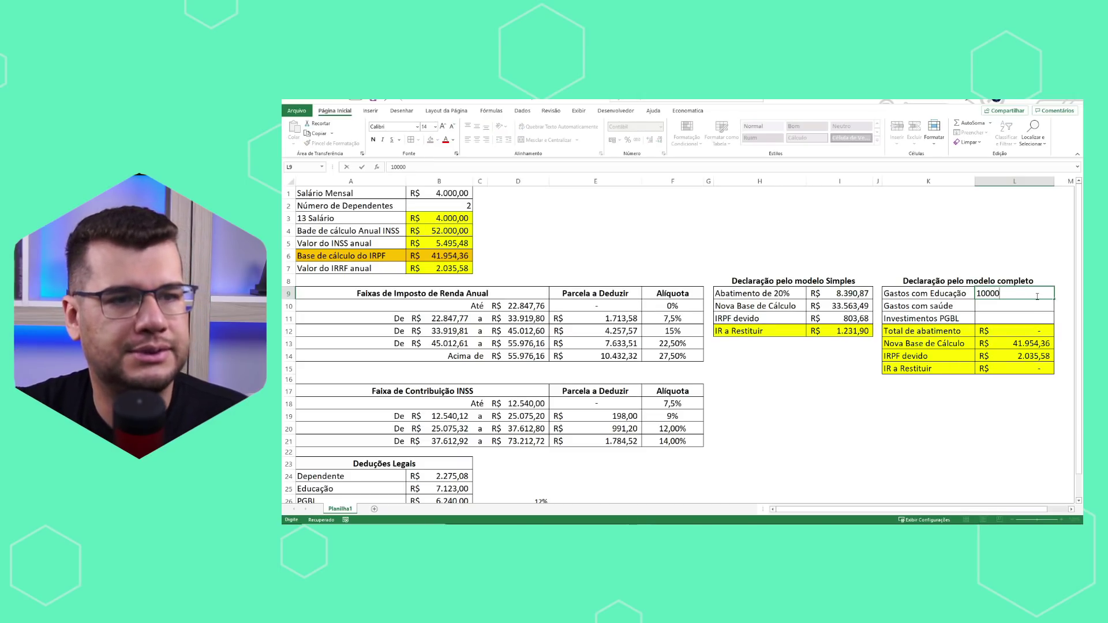
key(Return)
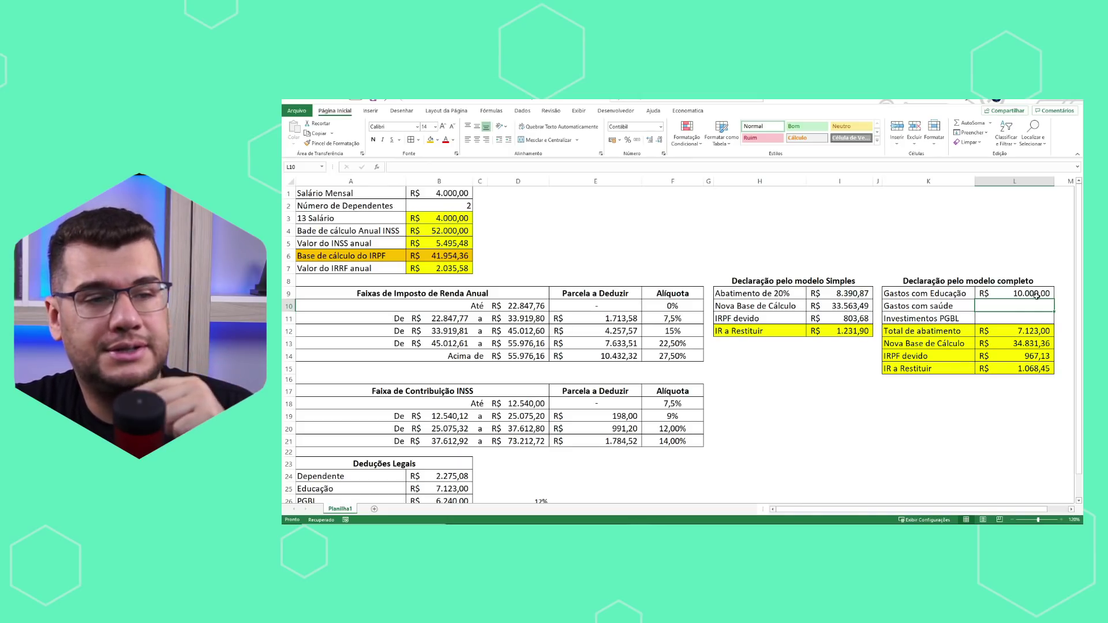
text(10000)
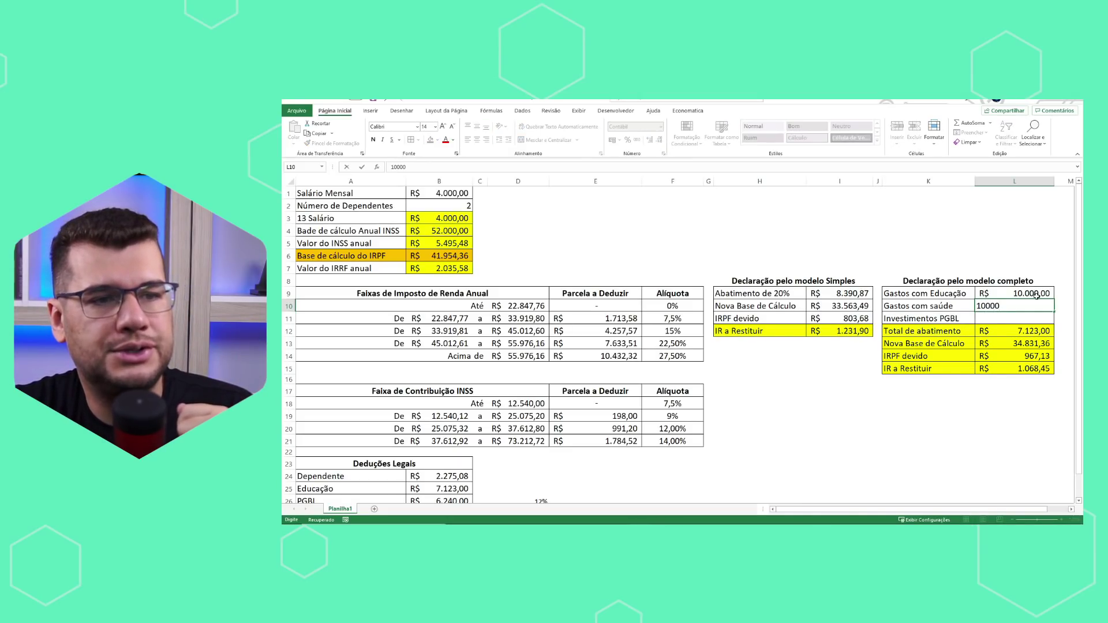
key(Return)
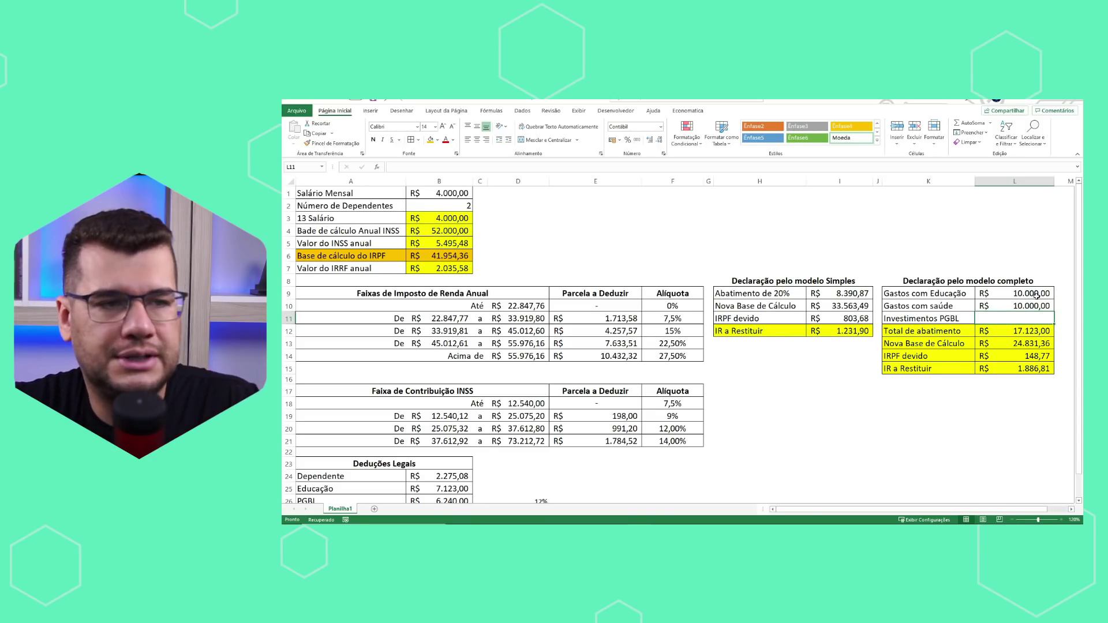
text(15.000)
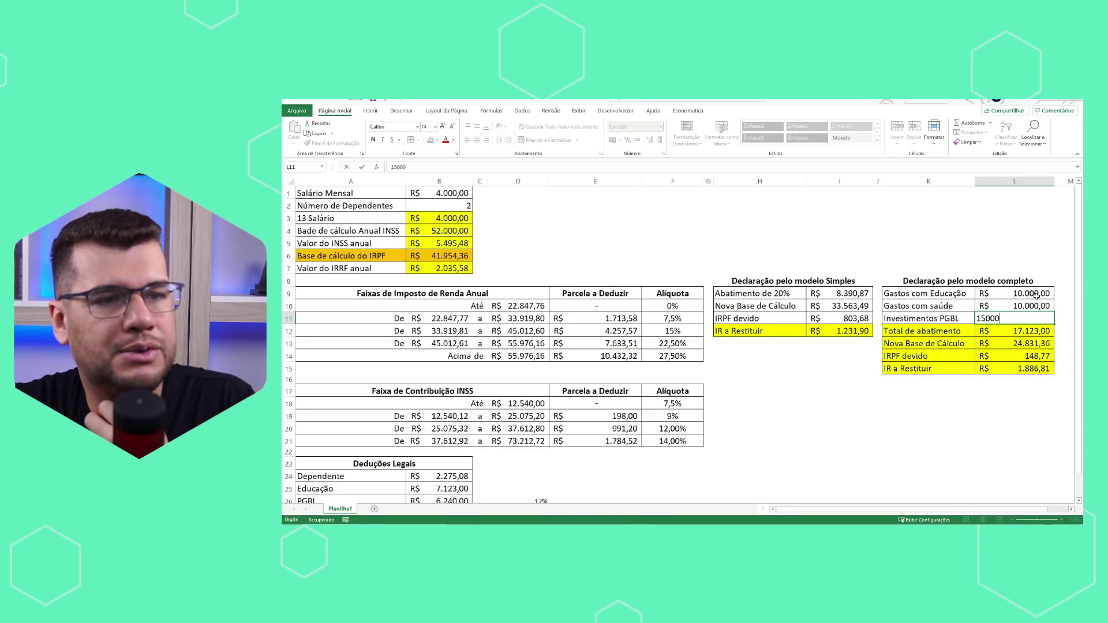
key(Return)
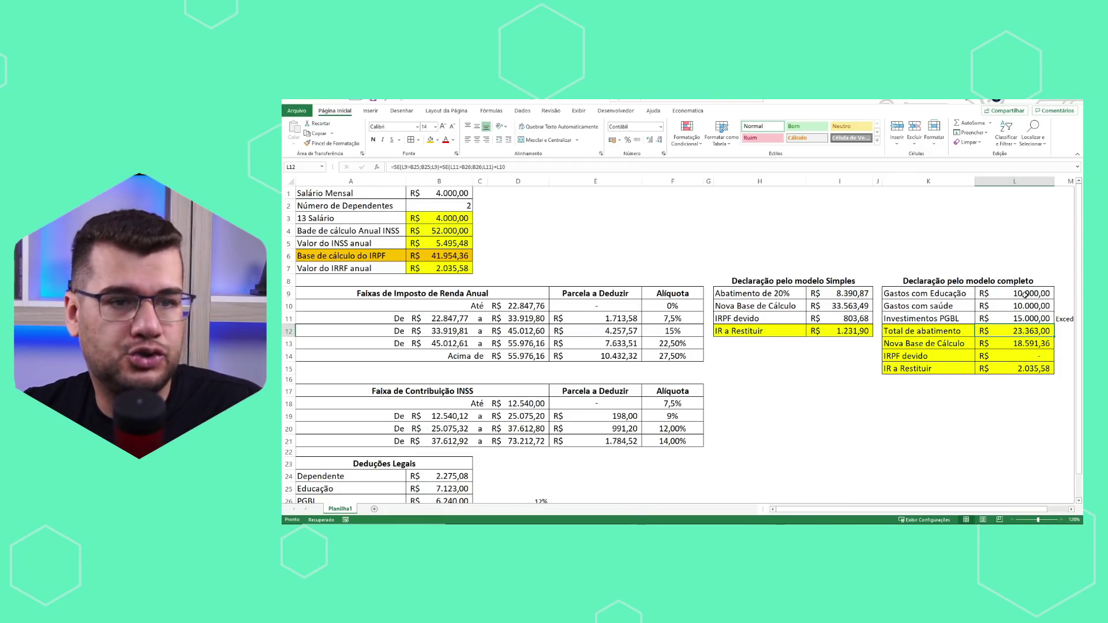
Examine the Total de abatimento formula, the annual INSS base and the 12% PGBL limit under Deduções Legais
drag(1024, 295, 1026, 327)
click(1033, 333)
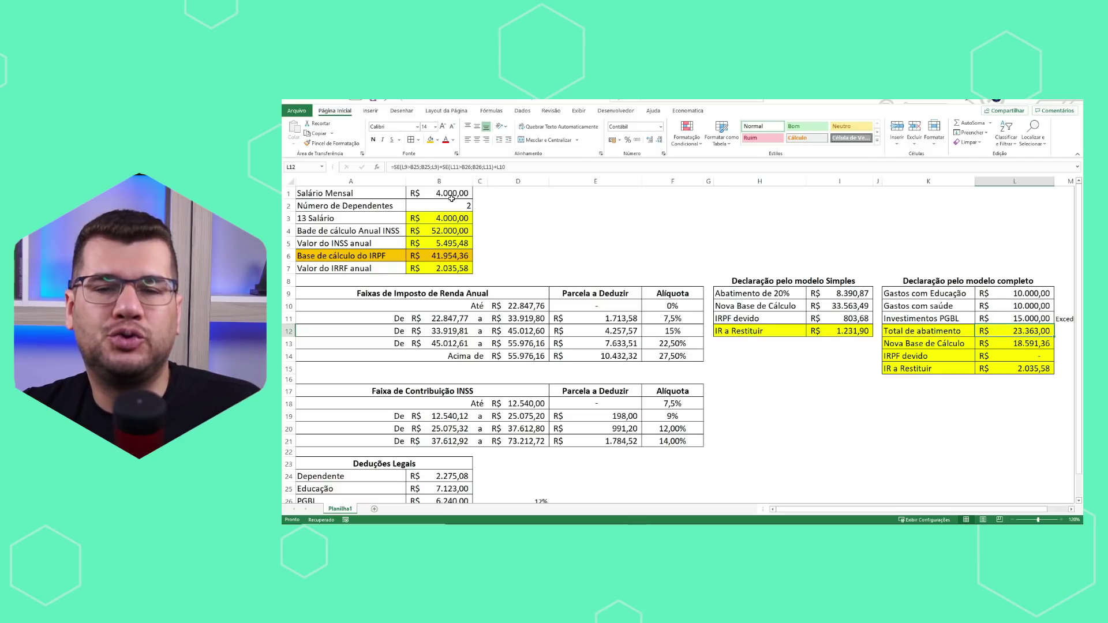
click(453, 230)
scroll(453, 229, down, 1)
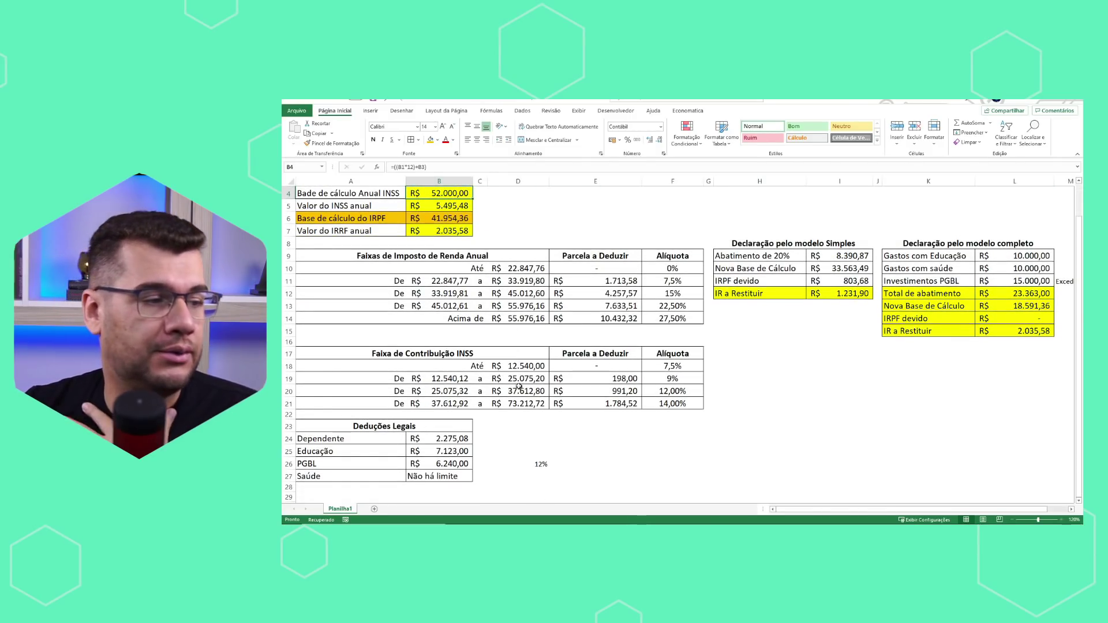
click(453, 467)
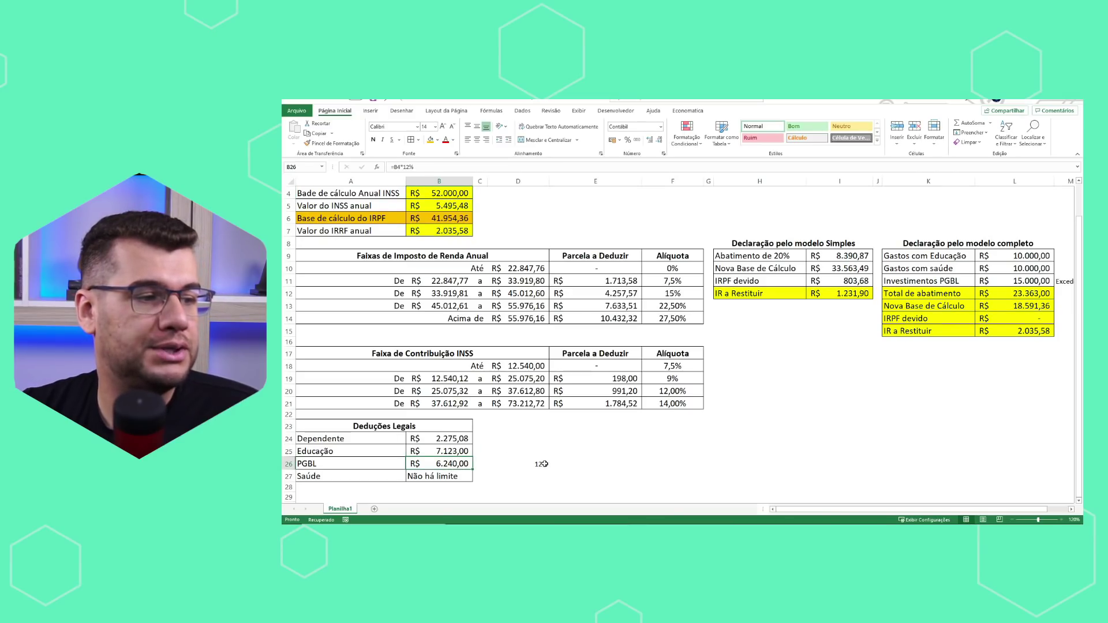
scroll(508, 459, up, 1)
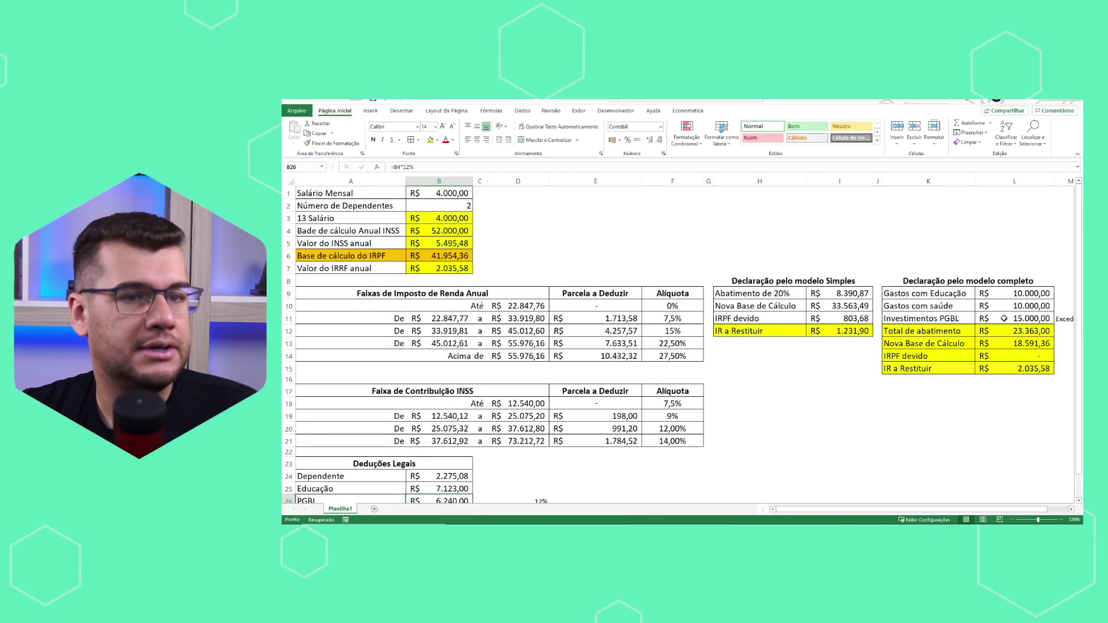
Check the limit notice beside Investimentos PGBL and set Investimentos PGBL to 6240
click(1004, 318)
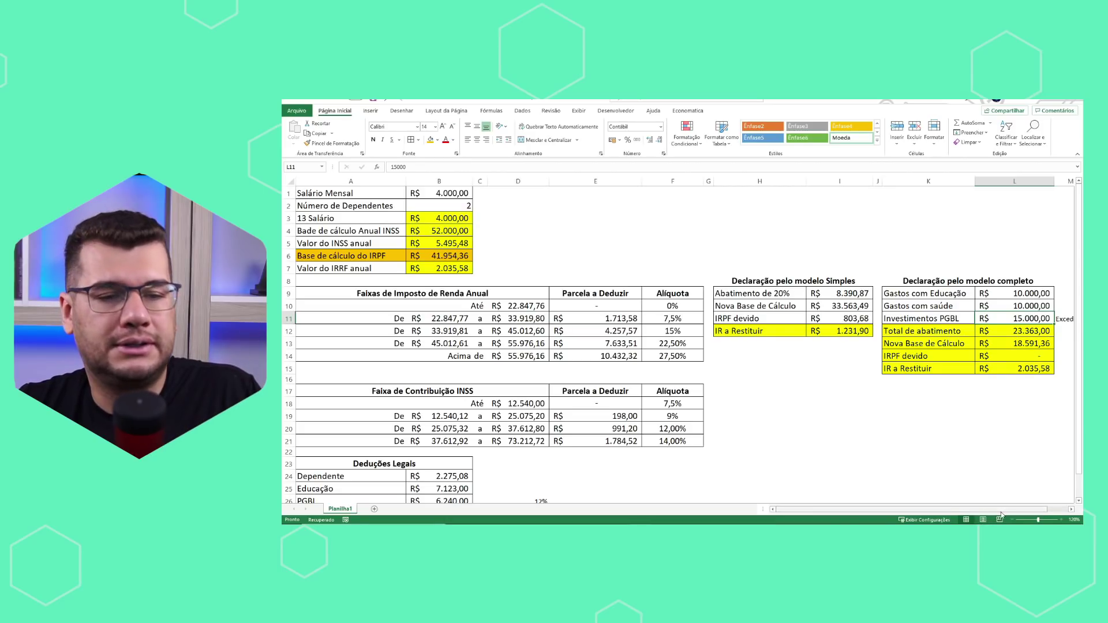
scroll(1001, 513, right, 3)
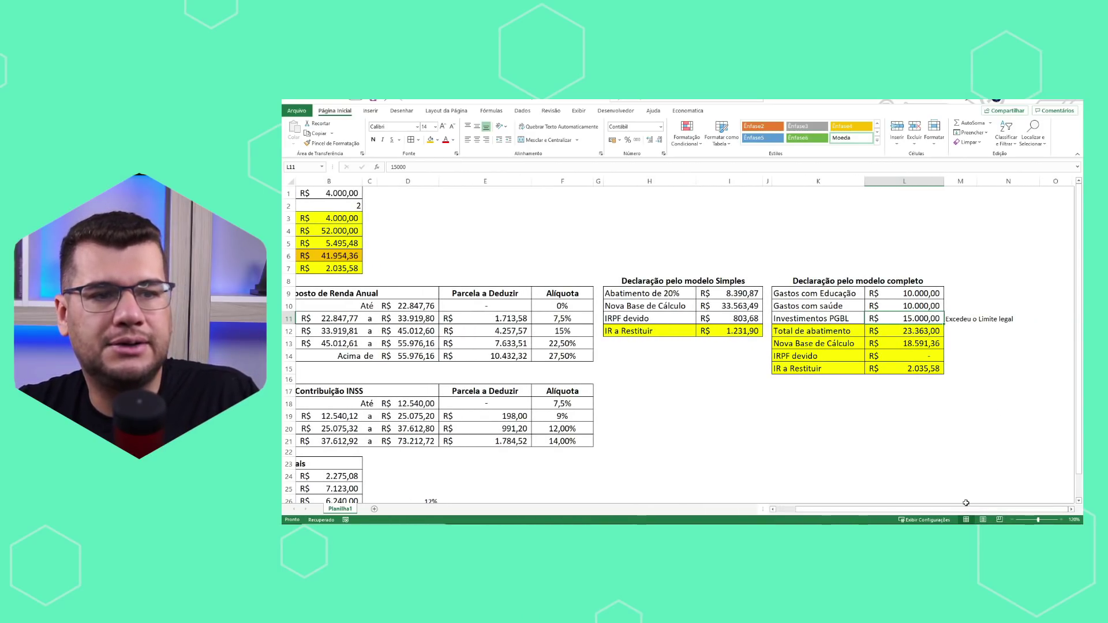
scroll(965, 502, left, 3)
scroll(771, 425, down, 2)
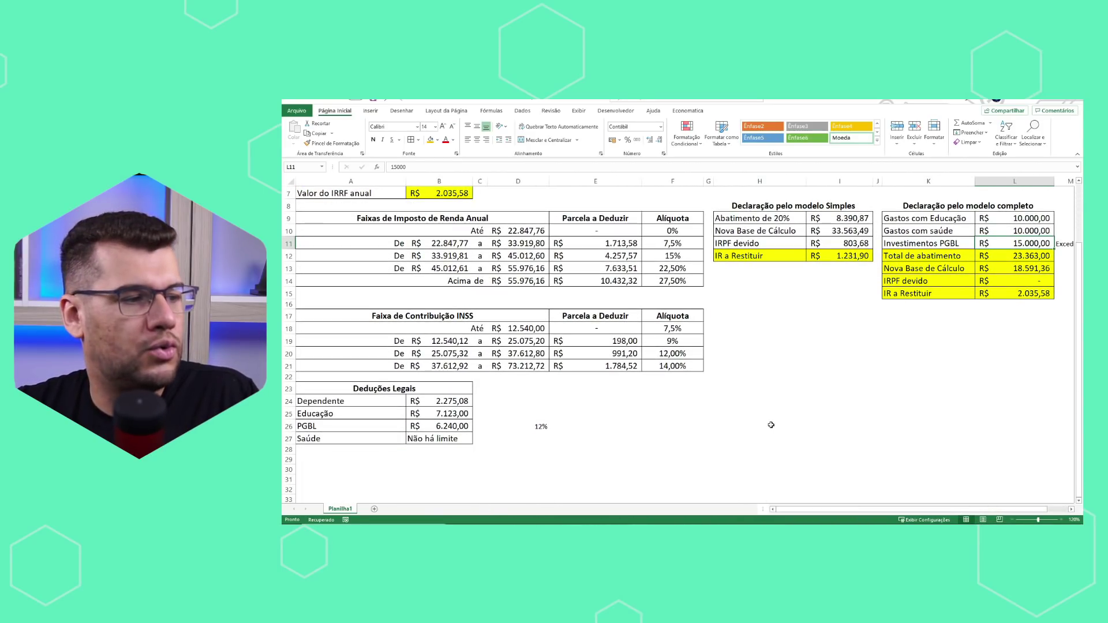
scroll(771, 425, up, 2)
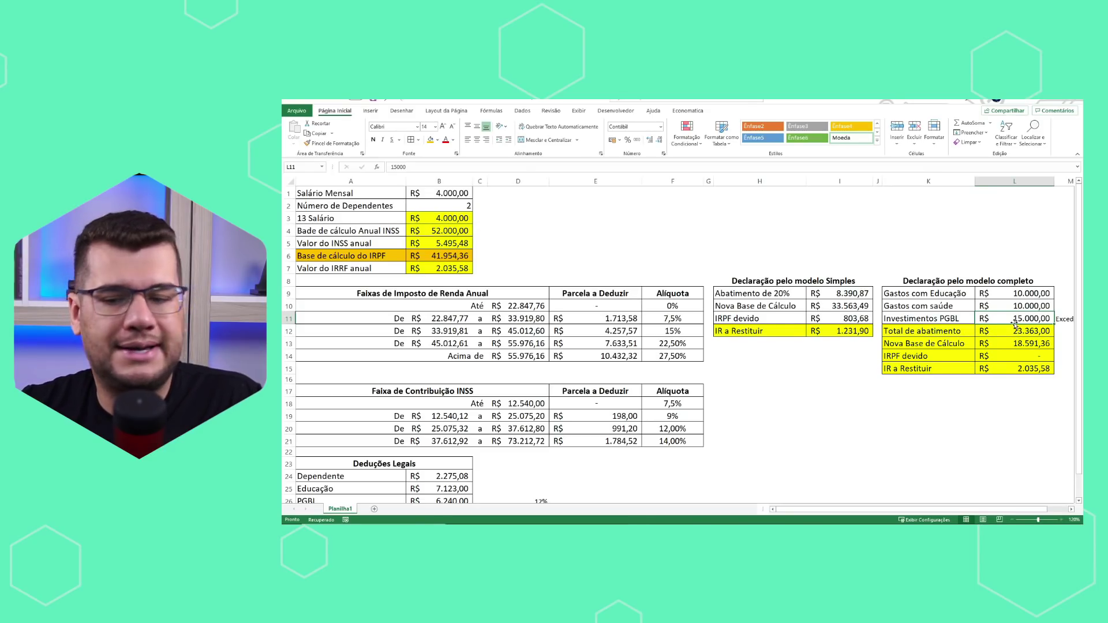
text(6240)
key(Return)
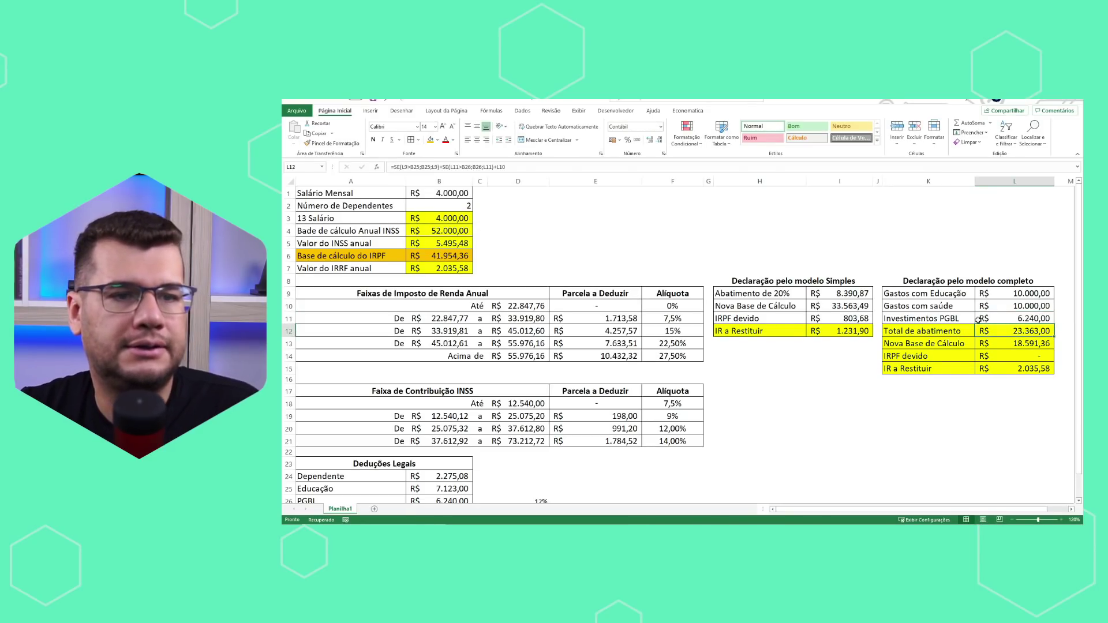
Set Número de Dependentes to 1 and compare the Educação limit under Deduções Legais with Gastos com Educação
click(1005, 293)
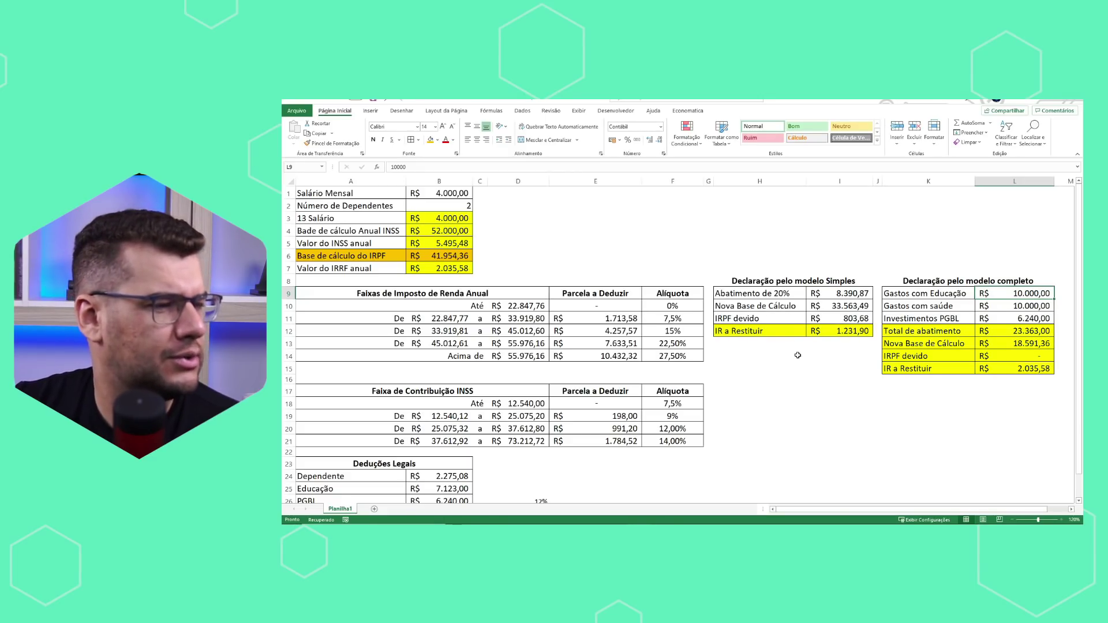
click(459, 207)
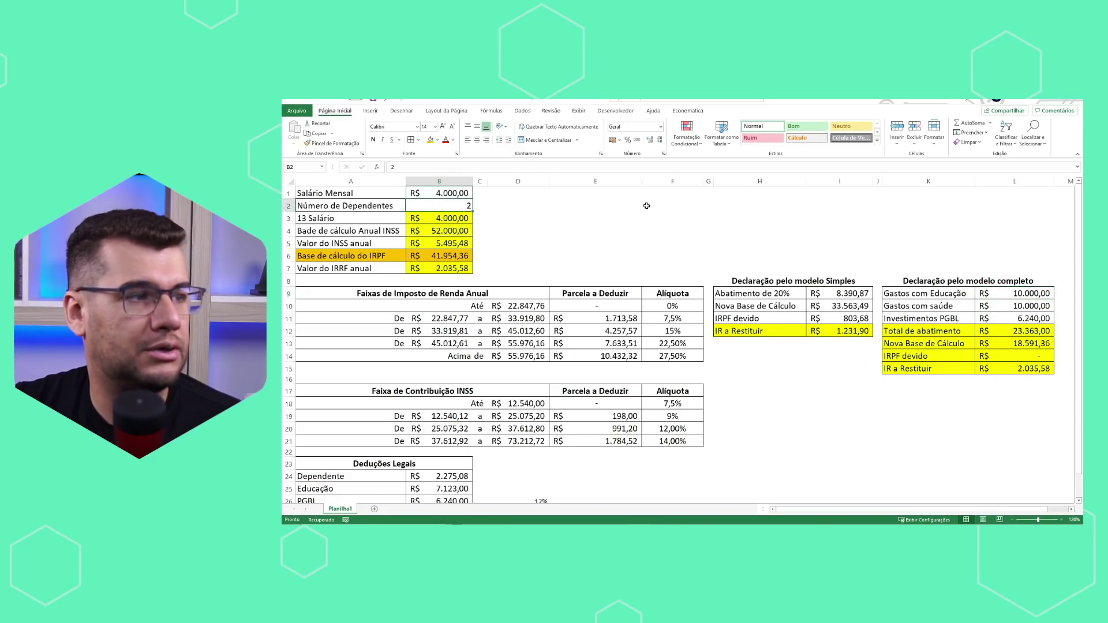
text(1)
key(Return)
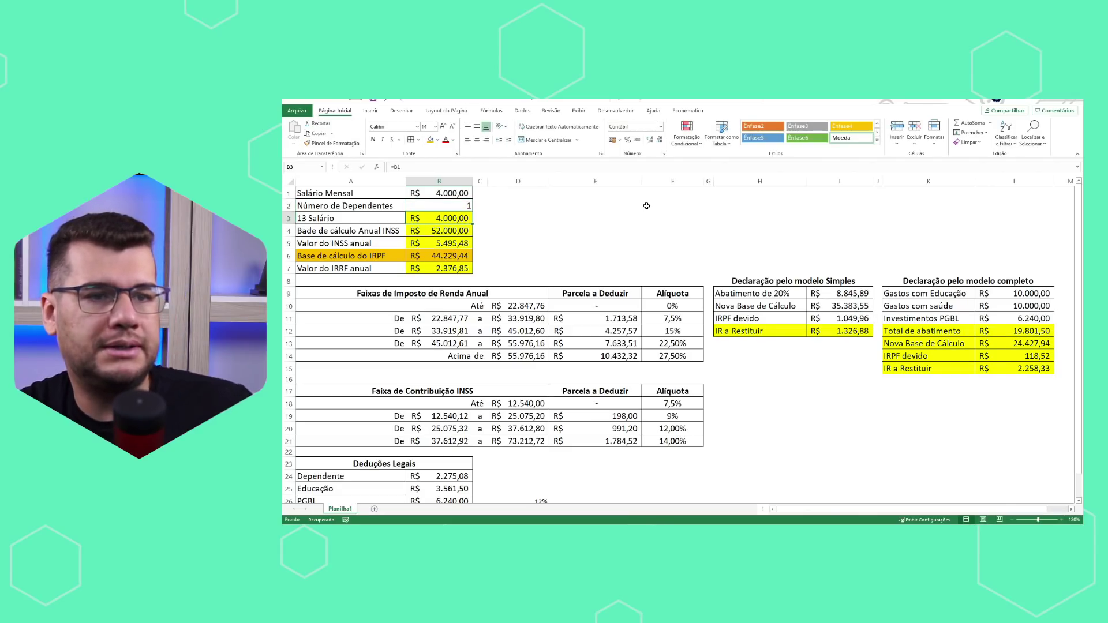
drag(876, 509, 881, 511)
scroll(463, 443, down, 1)
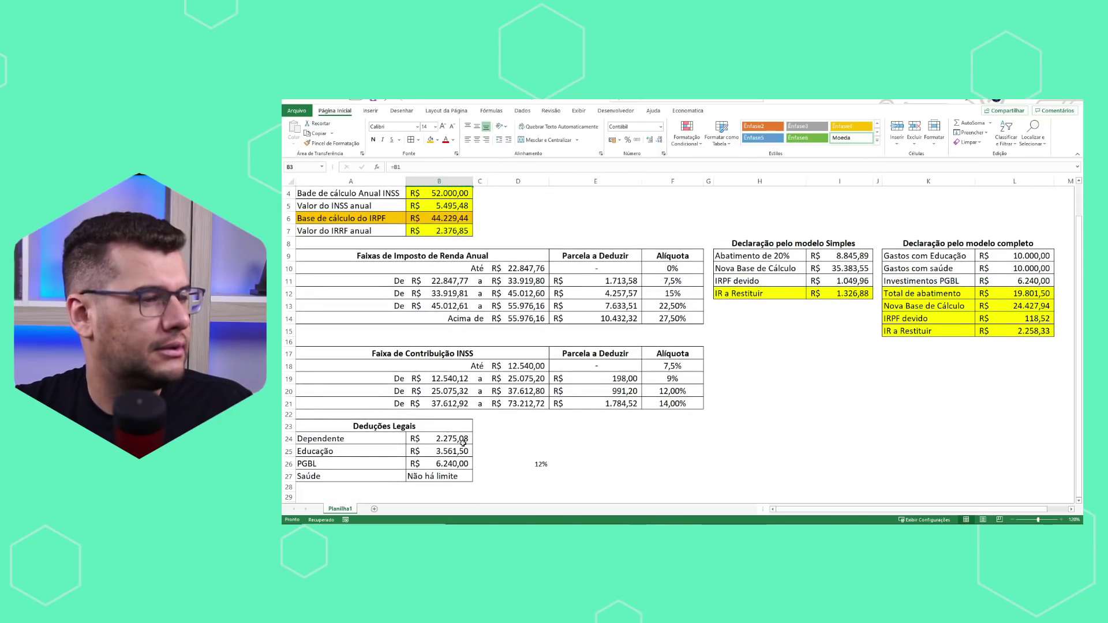
click(444, 452)
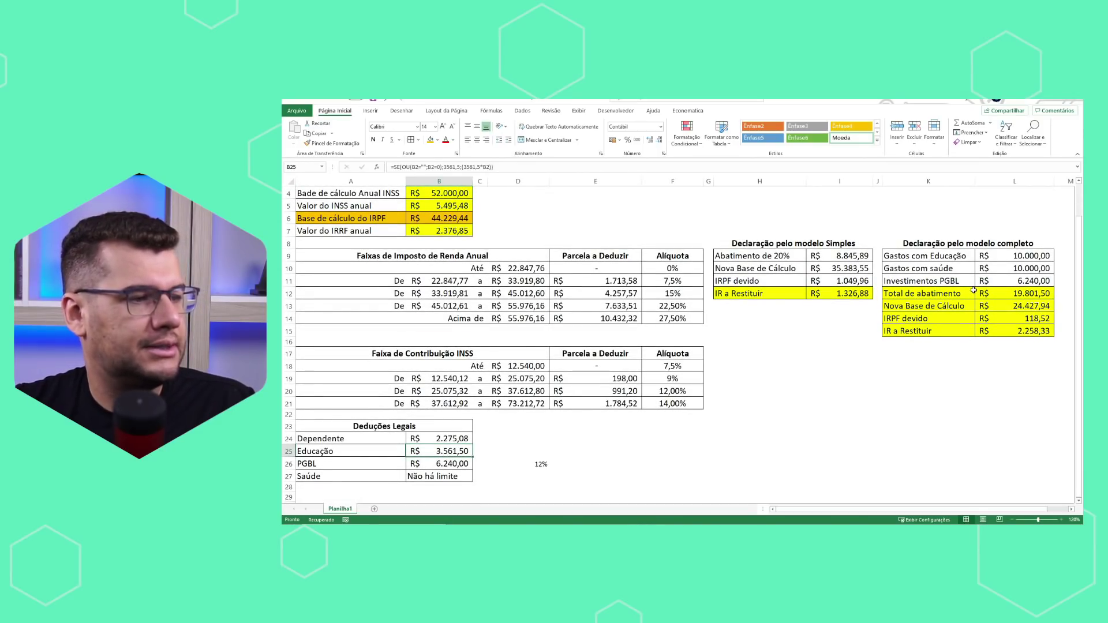
click(1020, 255)
double_click(1020, 255)
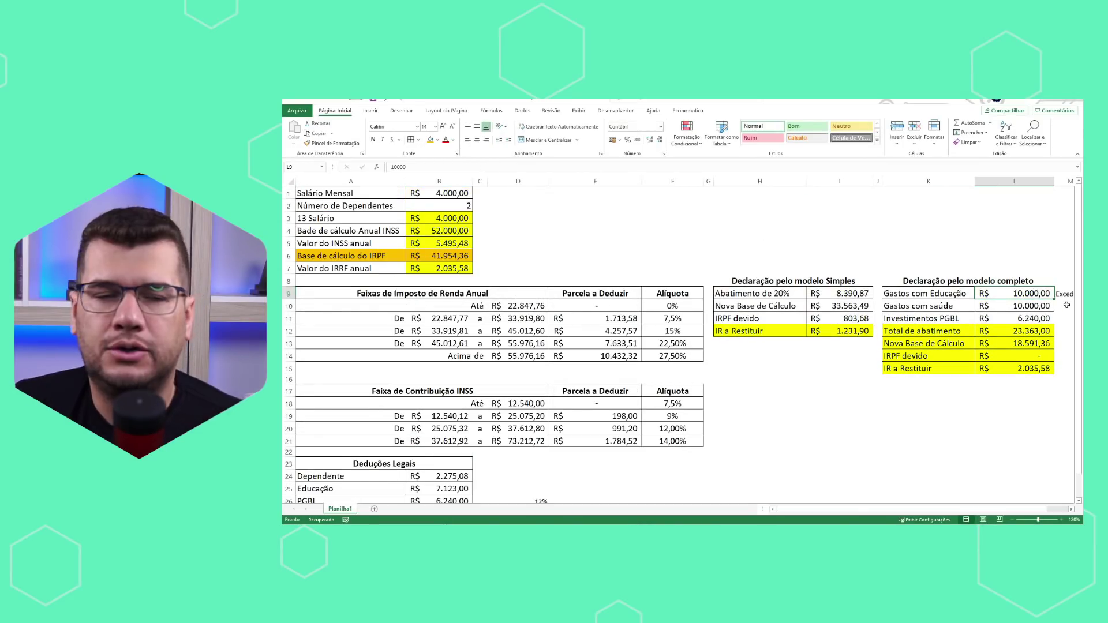
Check the limit notices beside the complete model's expenses and set Gastos com Educação to 7123
drag(937, 294, 1024, 294)
click(1064, 294)
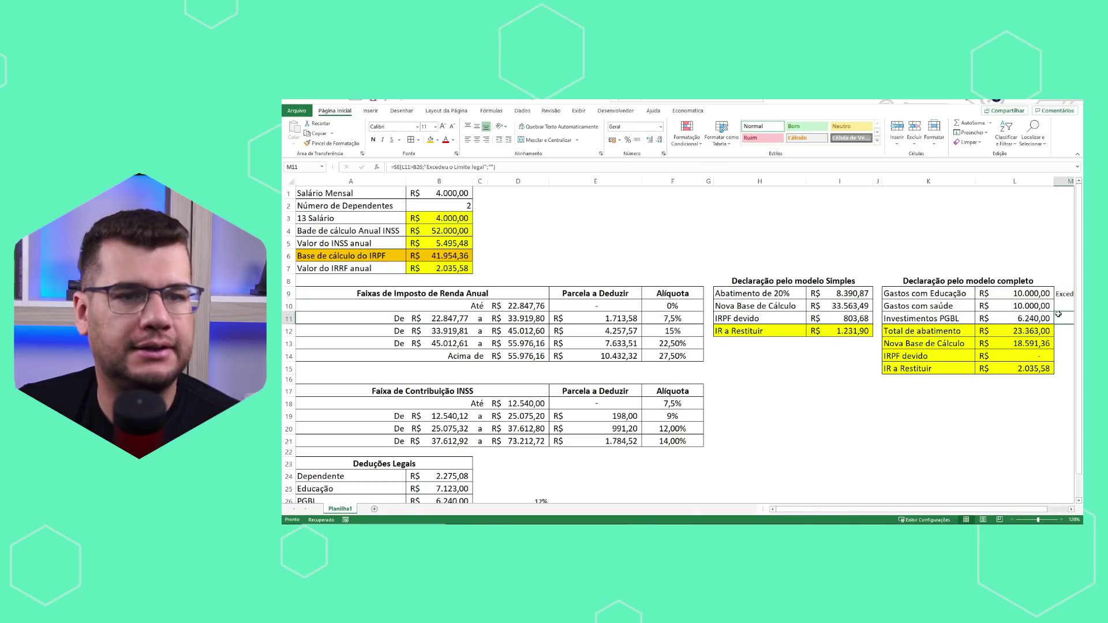
click(1037, 295)
text(71230)
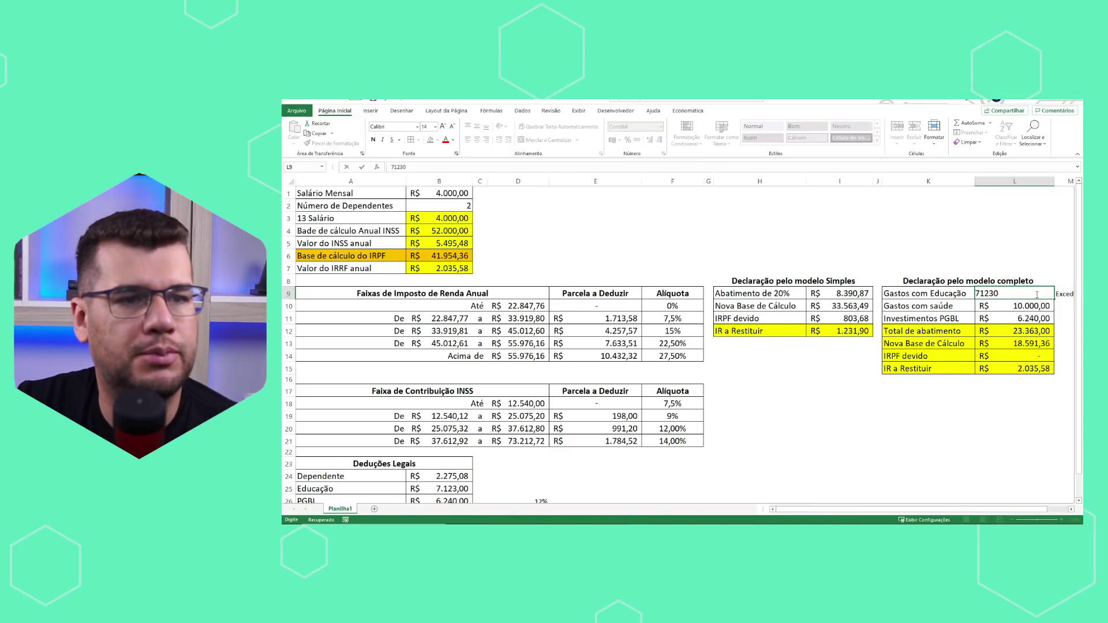
key(Return)
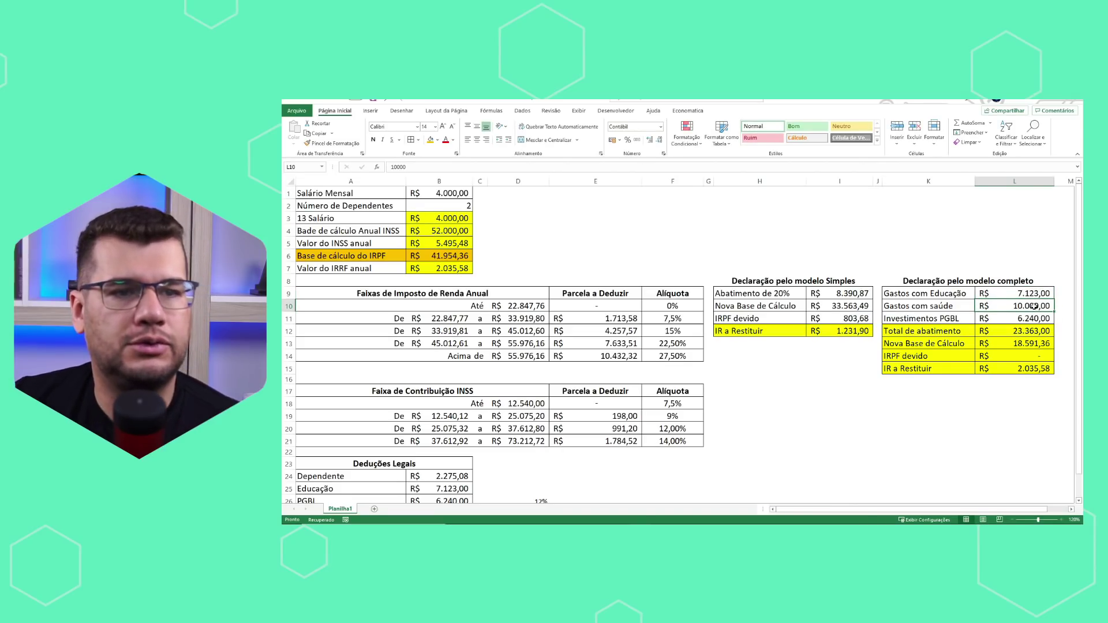
Review the complete model's three deductions and Total de abatimento, and compare IR a Restituir with Valor do IRRF anual
drag(1035, 293, 1038, 329)
click(1040, 329)
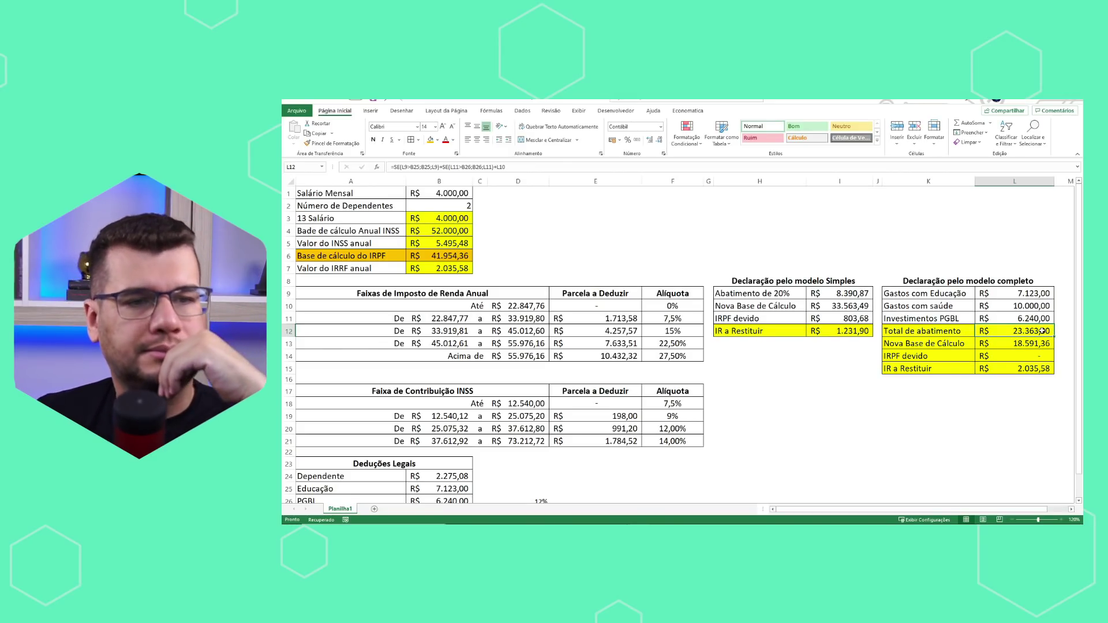
drag(958, 293, 1001, 313)
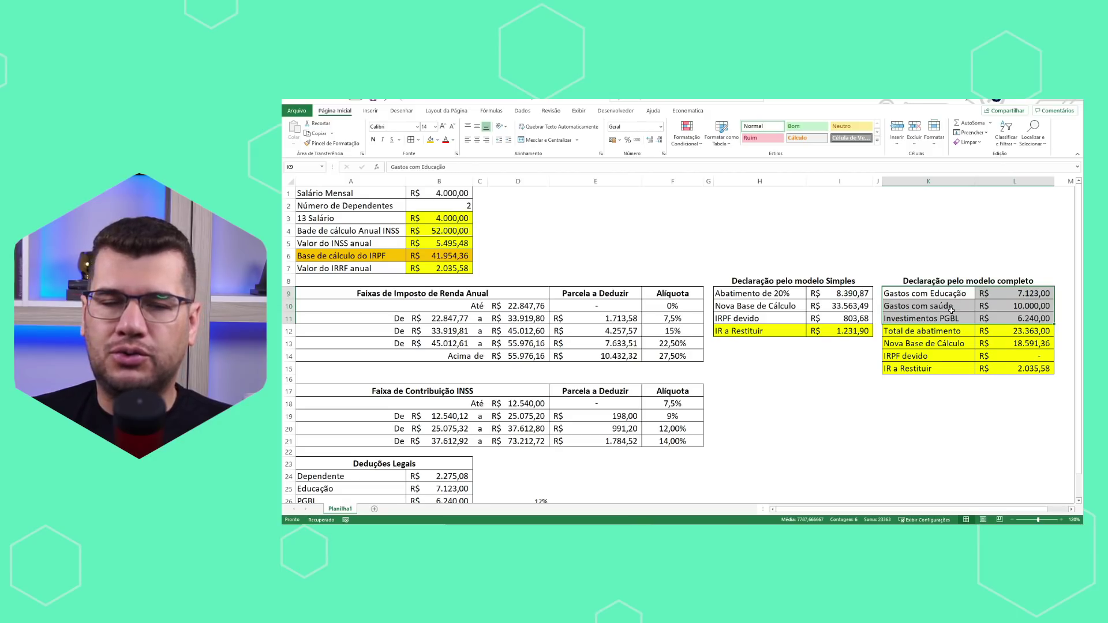
click(1013, 318)
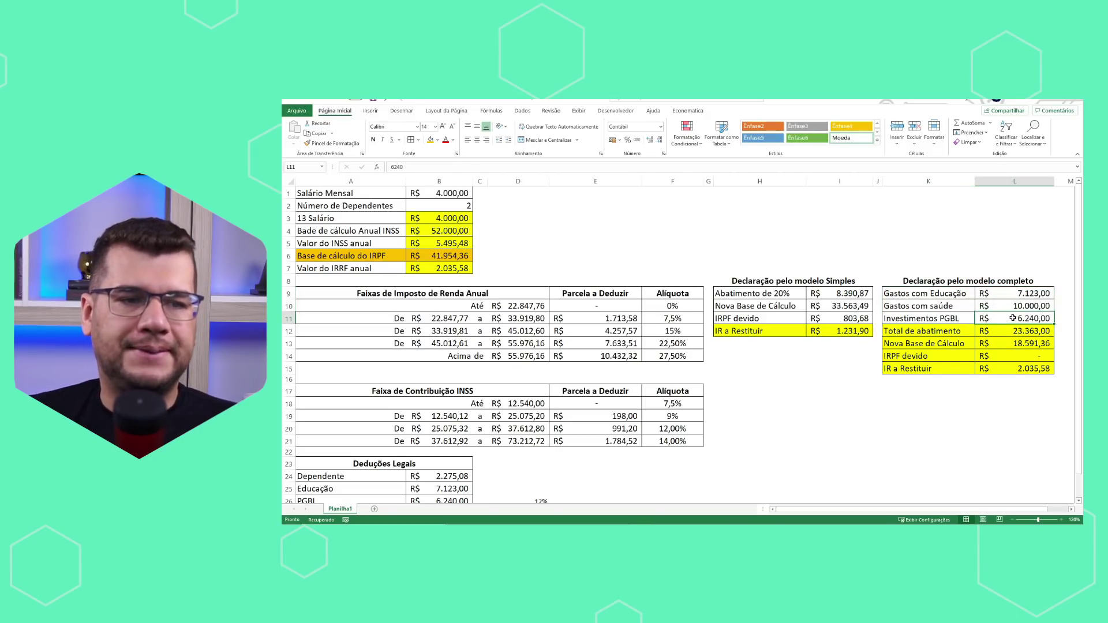
click(1027, 369)
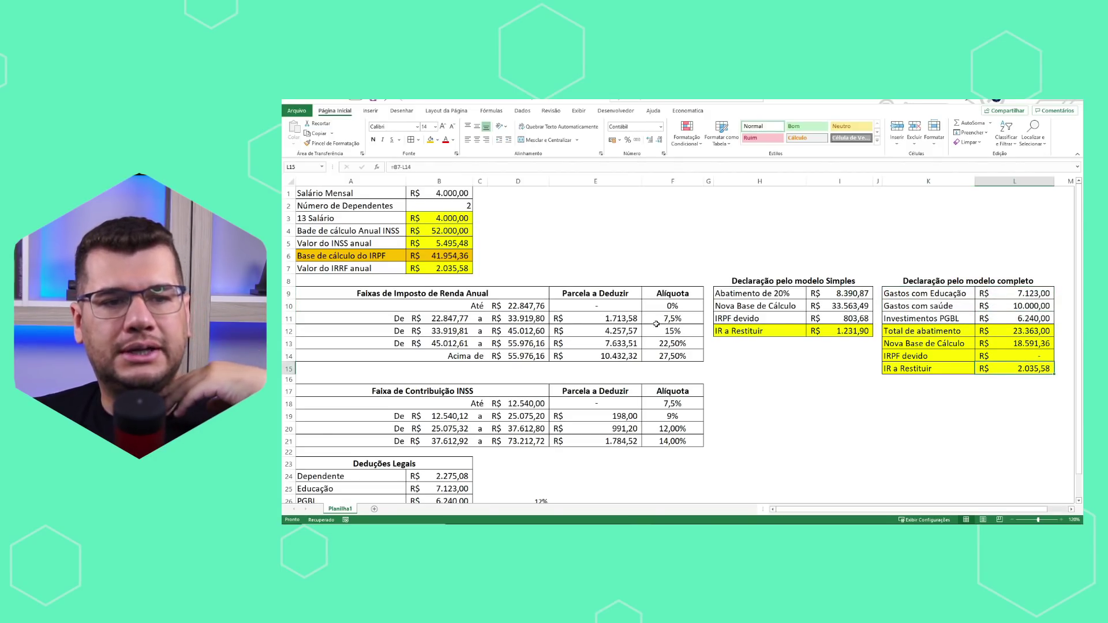
click(455, 270)
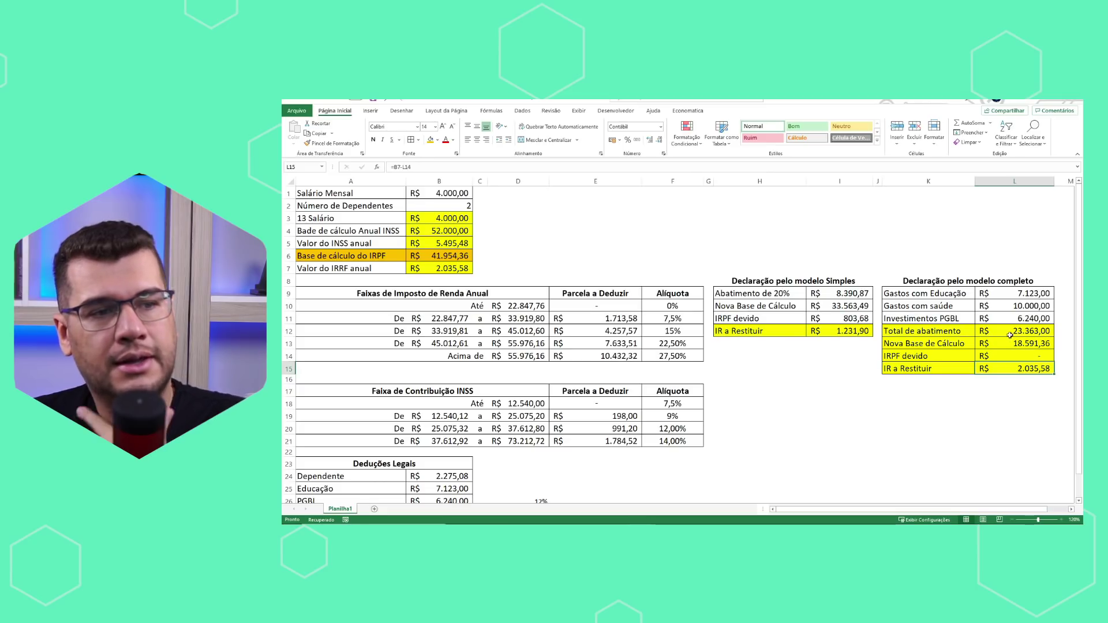
drag(1011, 298, 1015, 318)
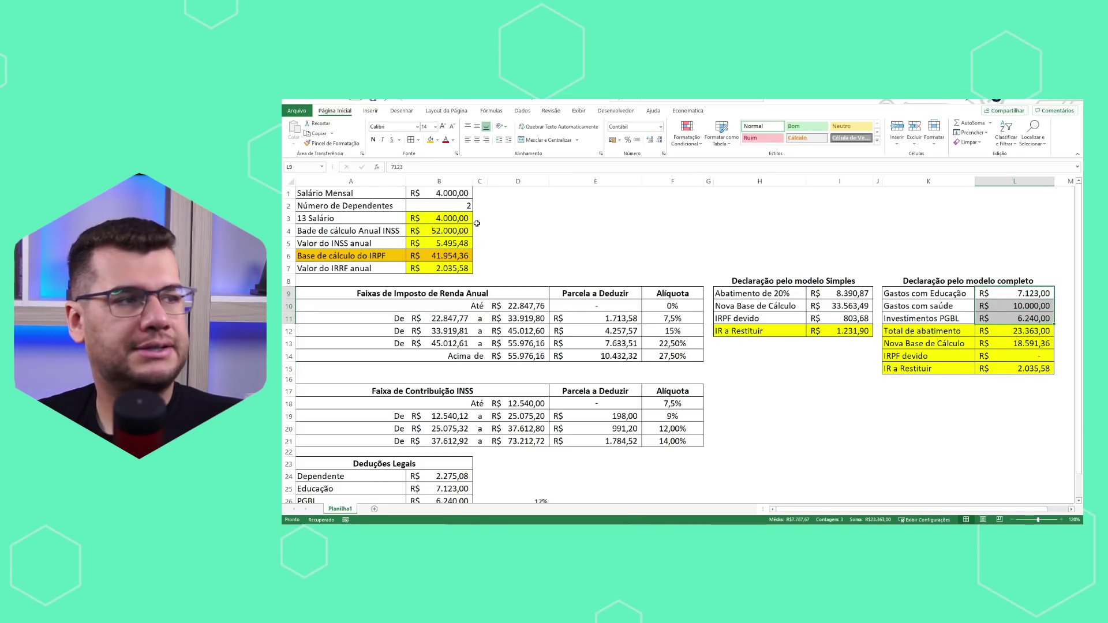
Set Número de Dependentes to 1 with the current complete-model expenses
click(464, 206)
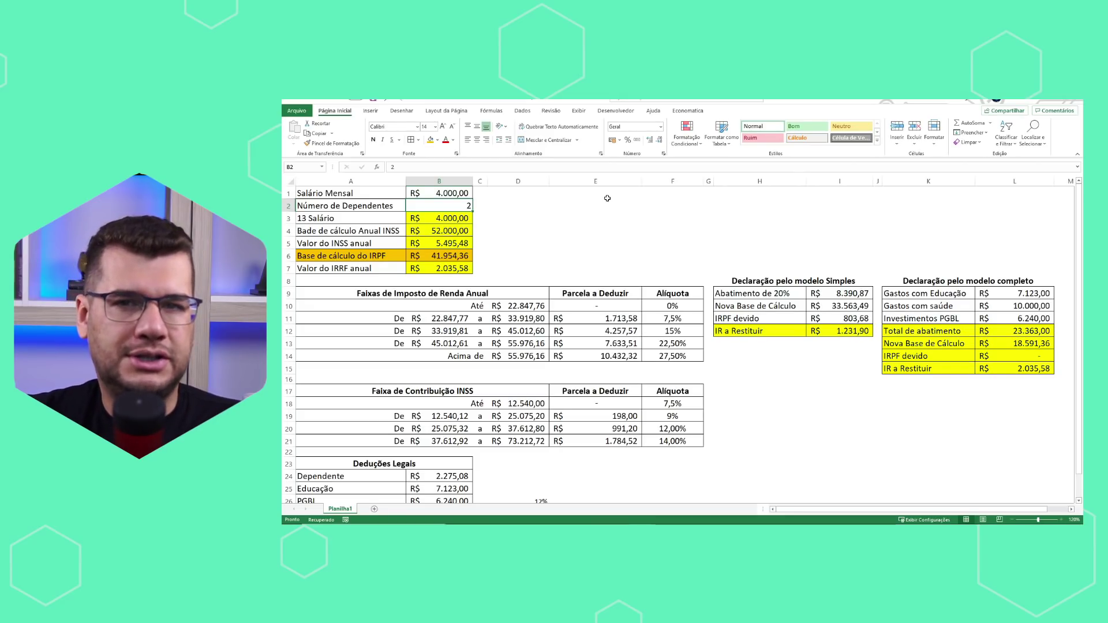
text(1)
key(Return)
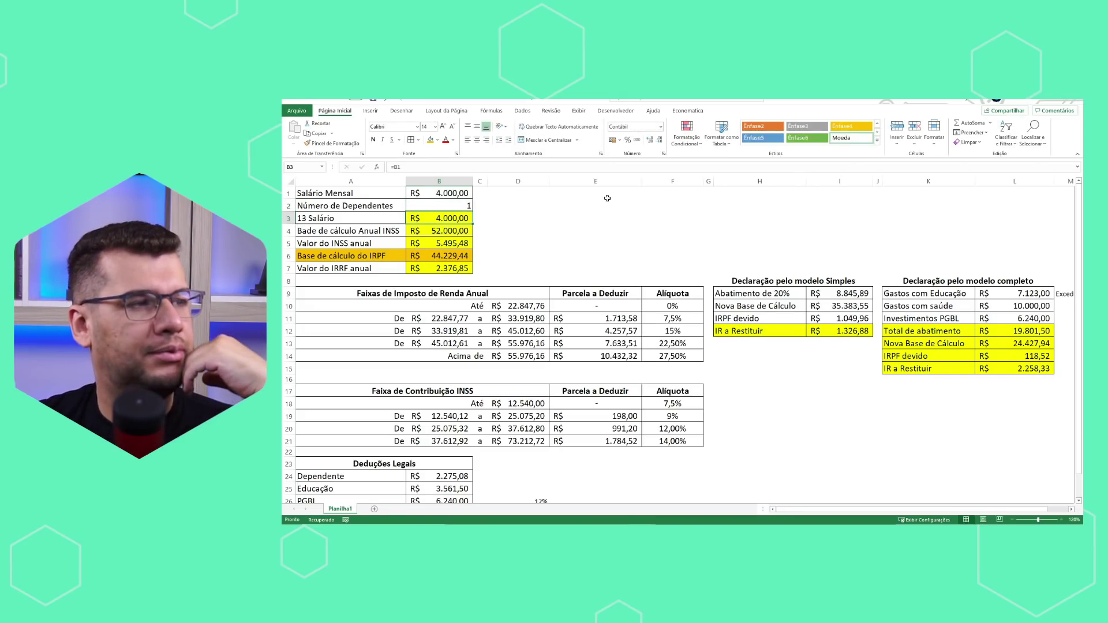
key(Up)
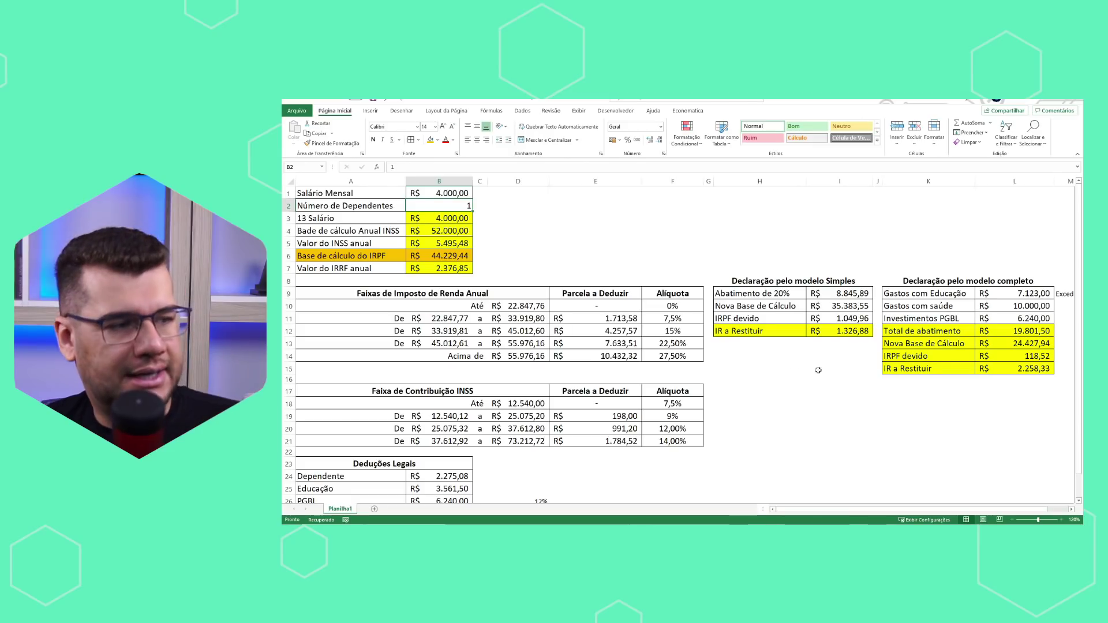
Test both declaration models with Número de Dependentes at 5 and set it back to 1
click(978, 368)
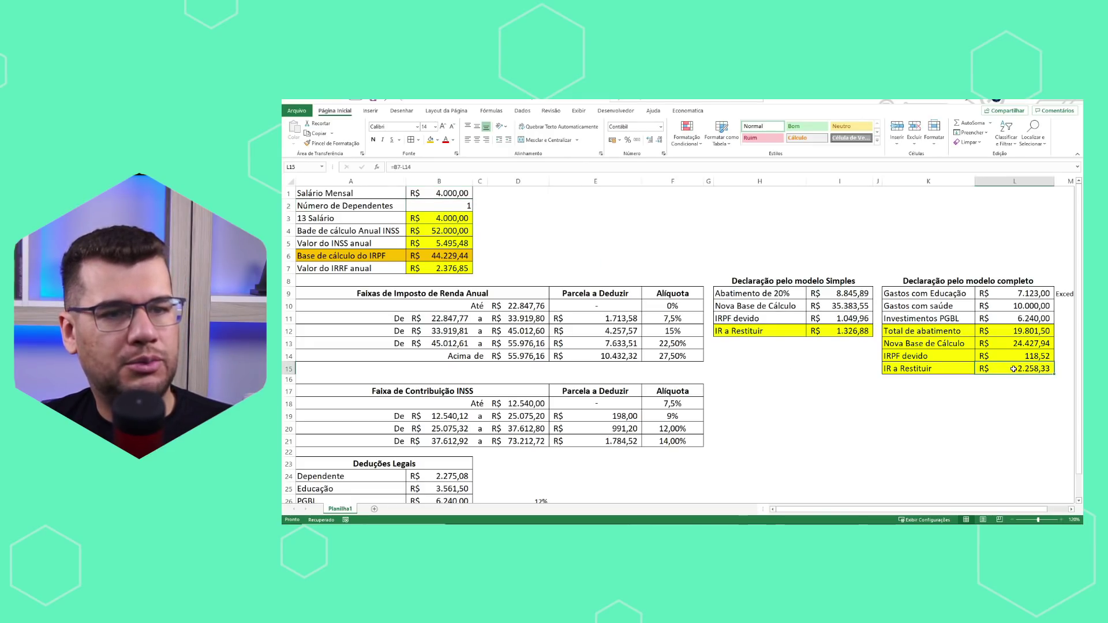
click(459, 207)
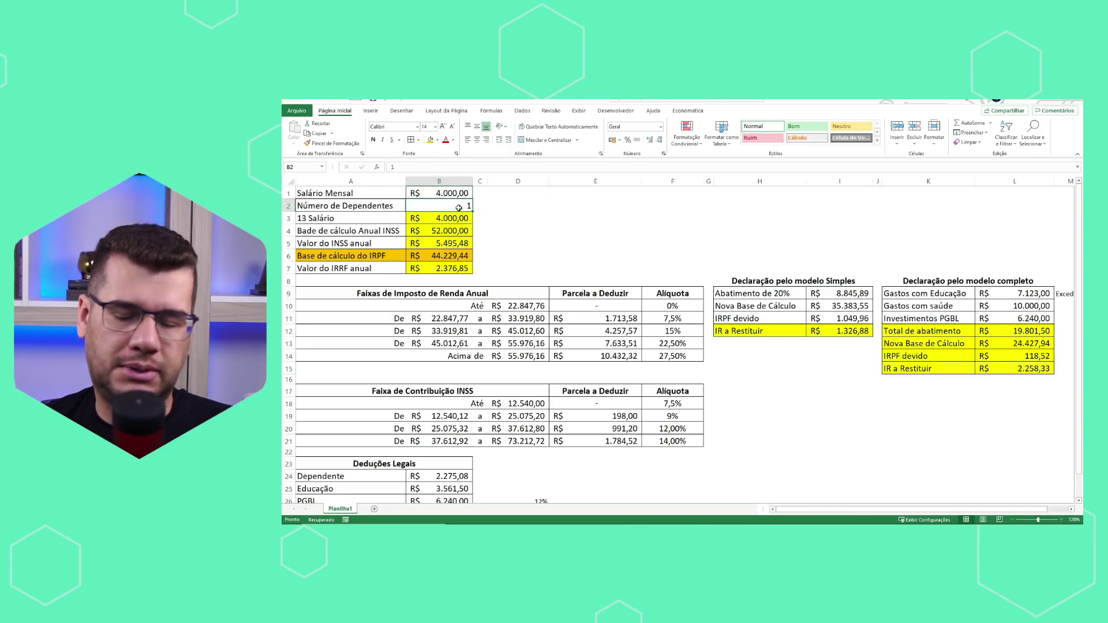
text(5)
key(Return)
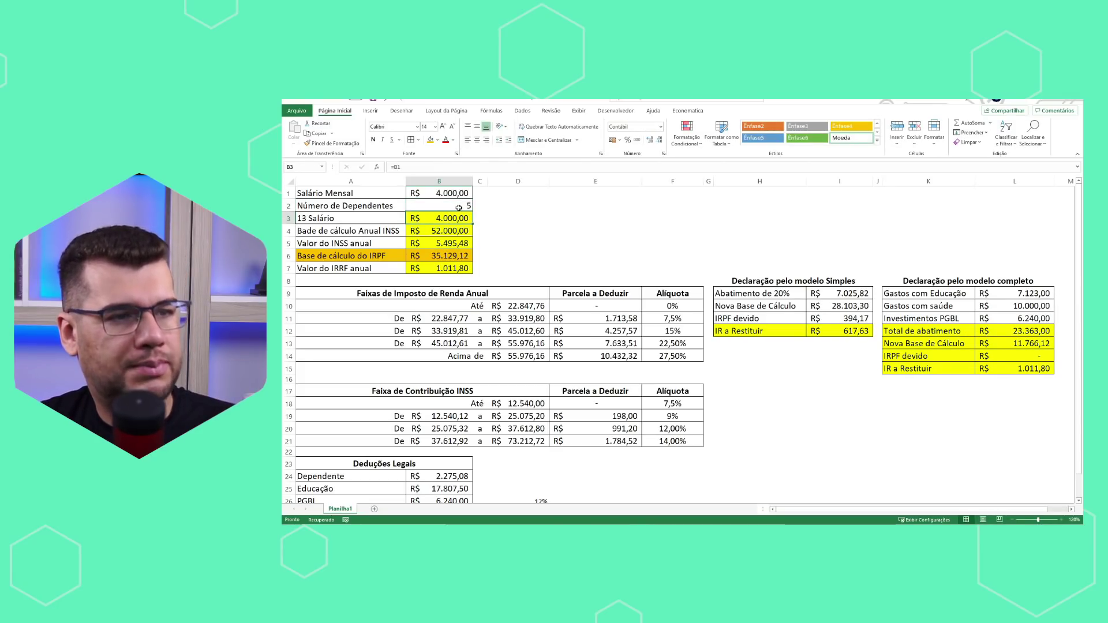
click(459, 208)
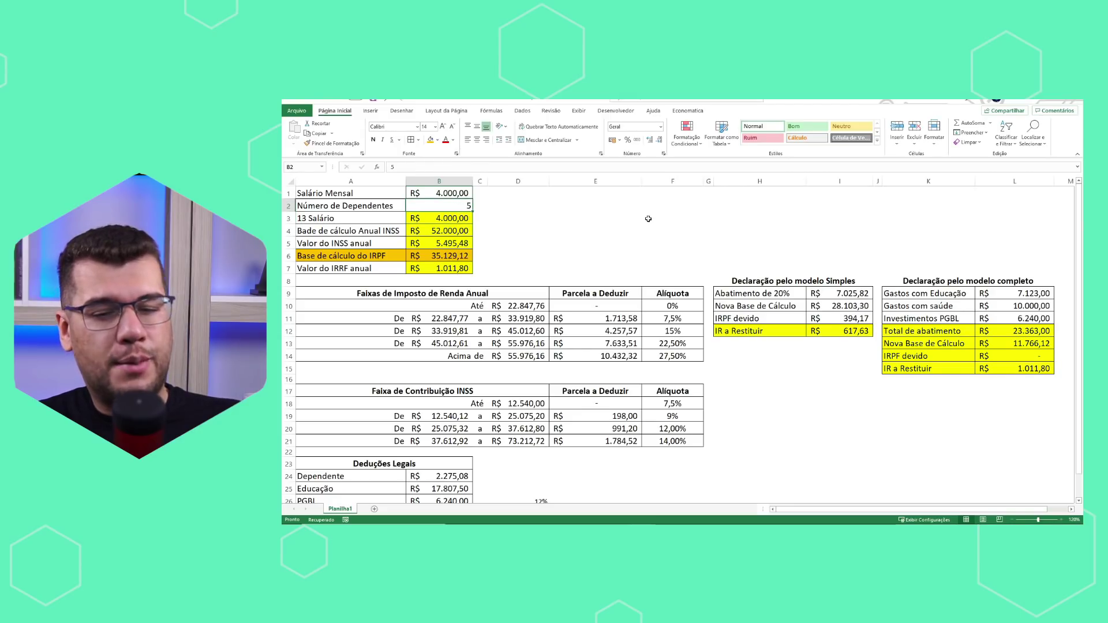
text(1)
key(Return)
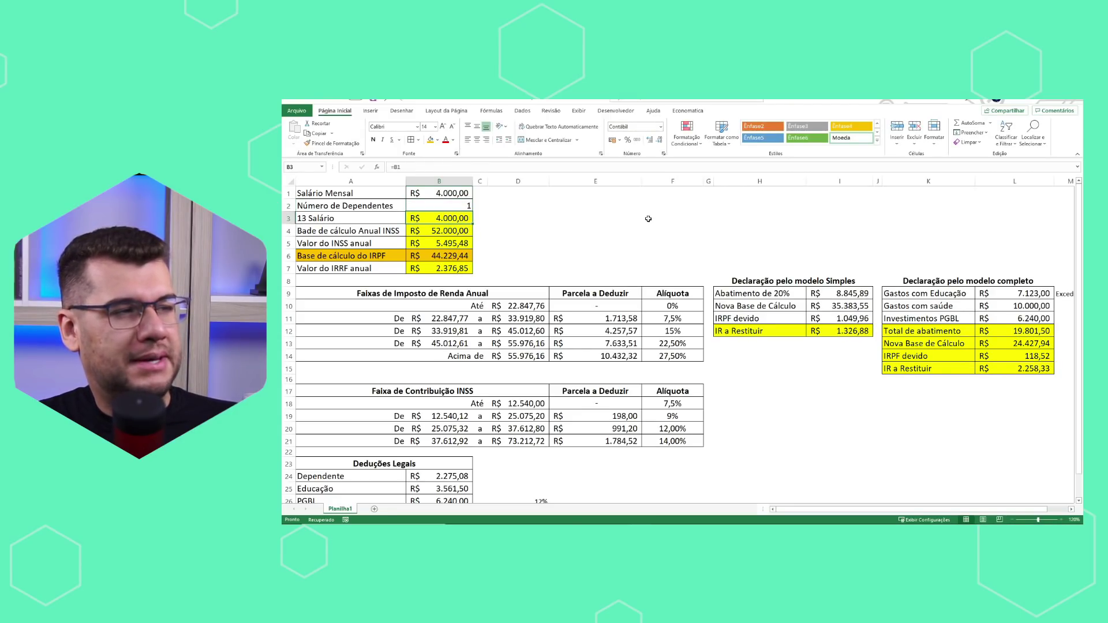
key(Up)
key(Up)
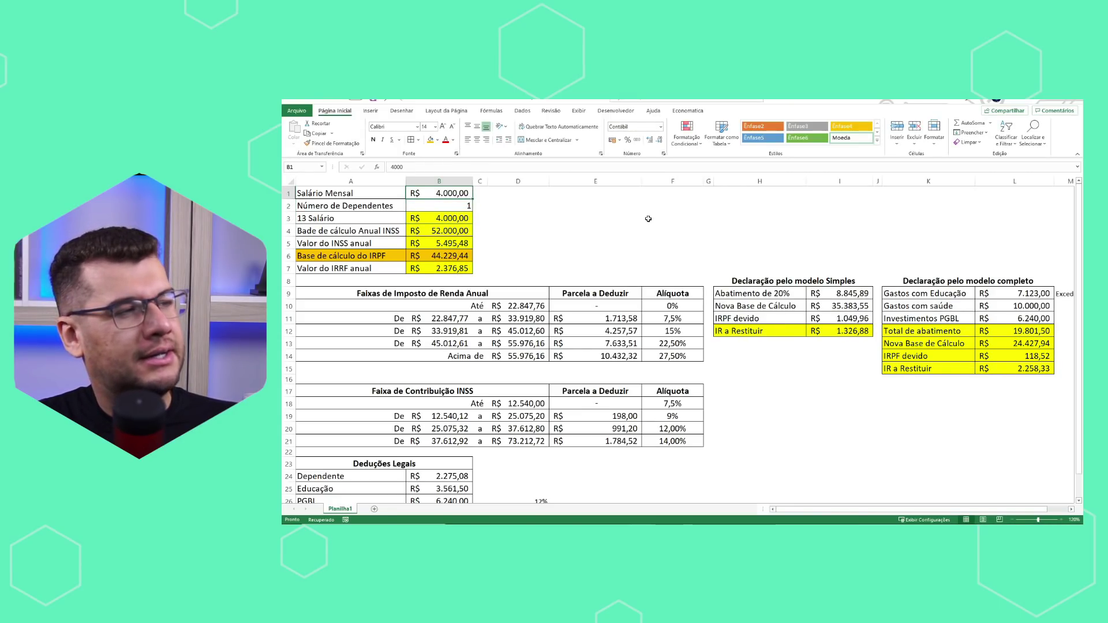
key(Down)
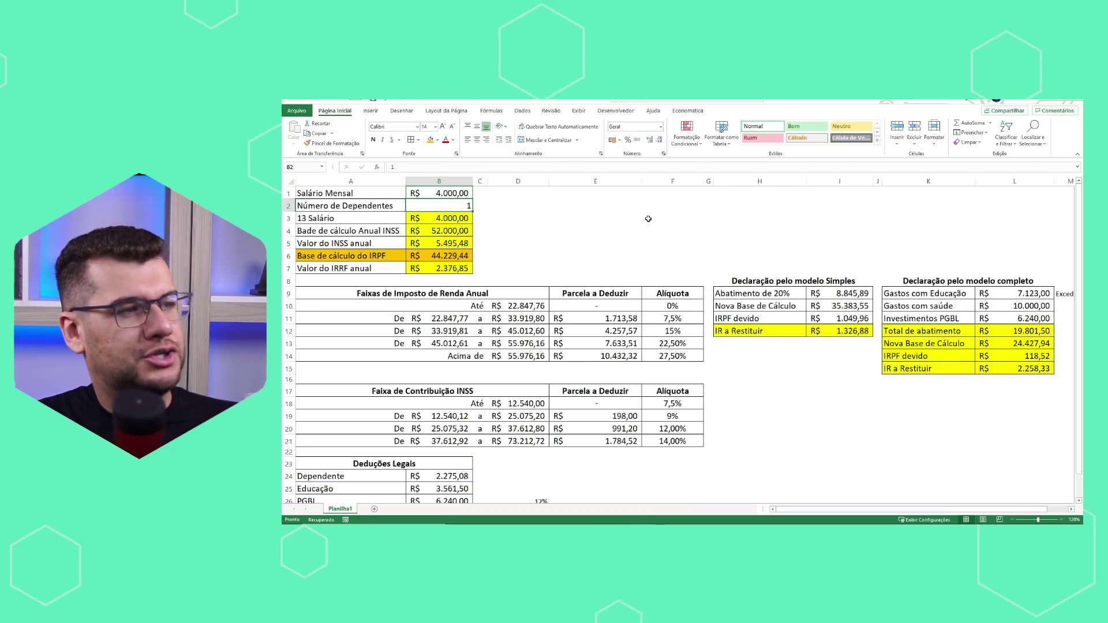
Set Salário Mensal to 10000, keeping one dependent and the current complete-model expenses
click(1044, 292)
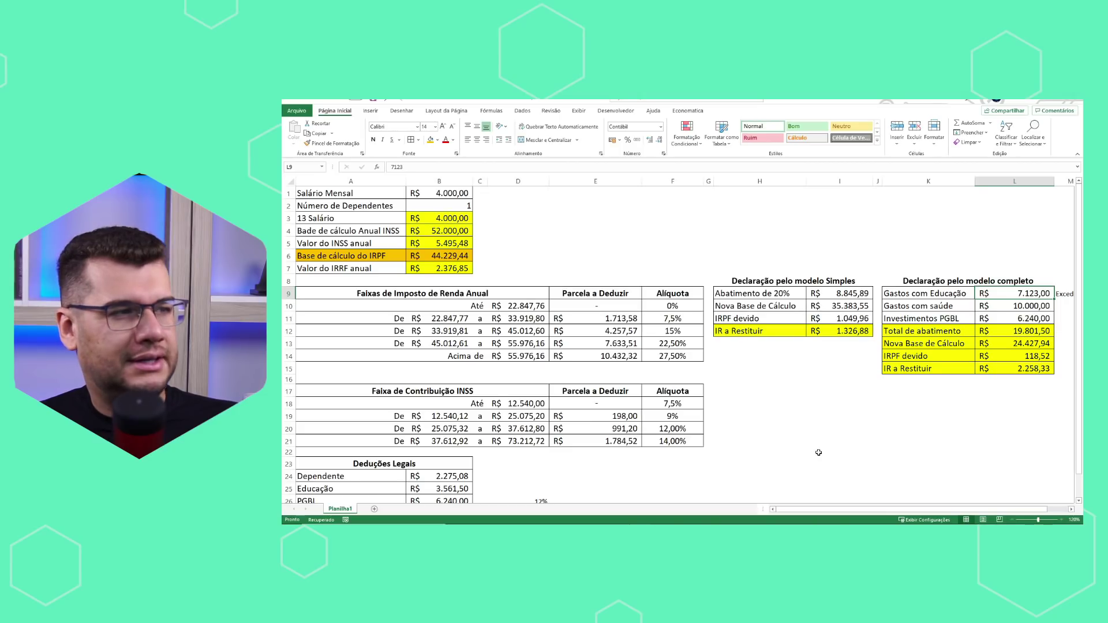
click(1015, 519)
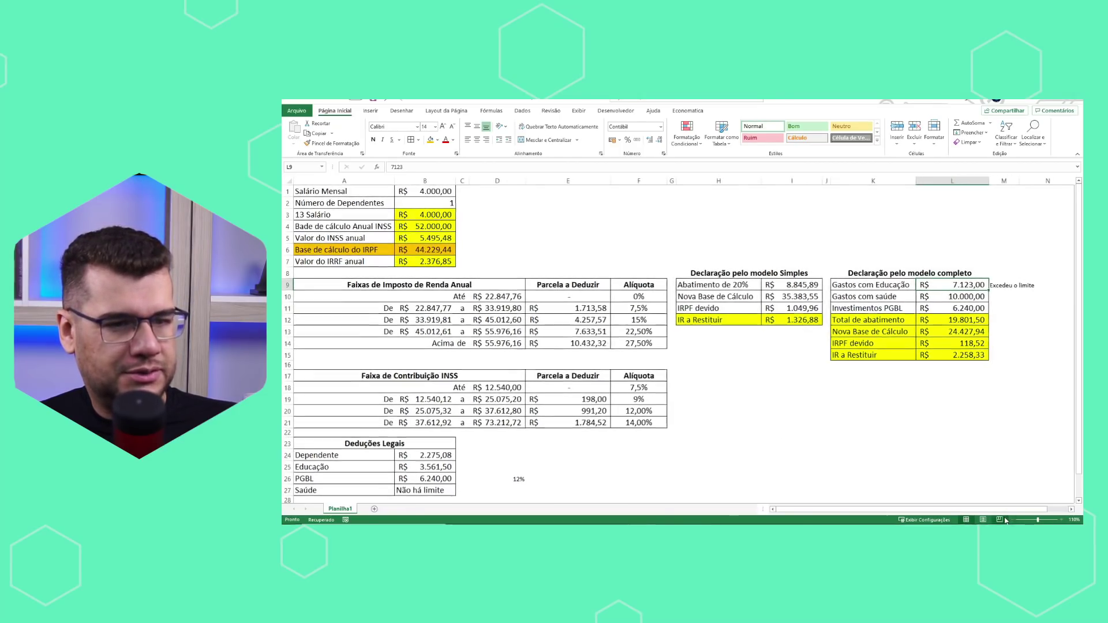
click(438, 189)
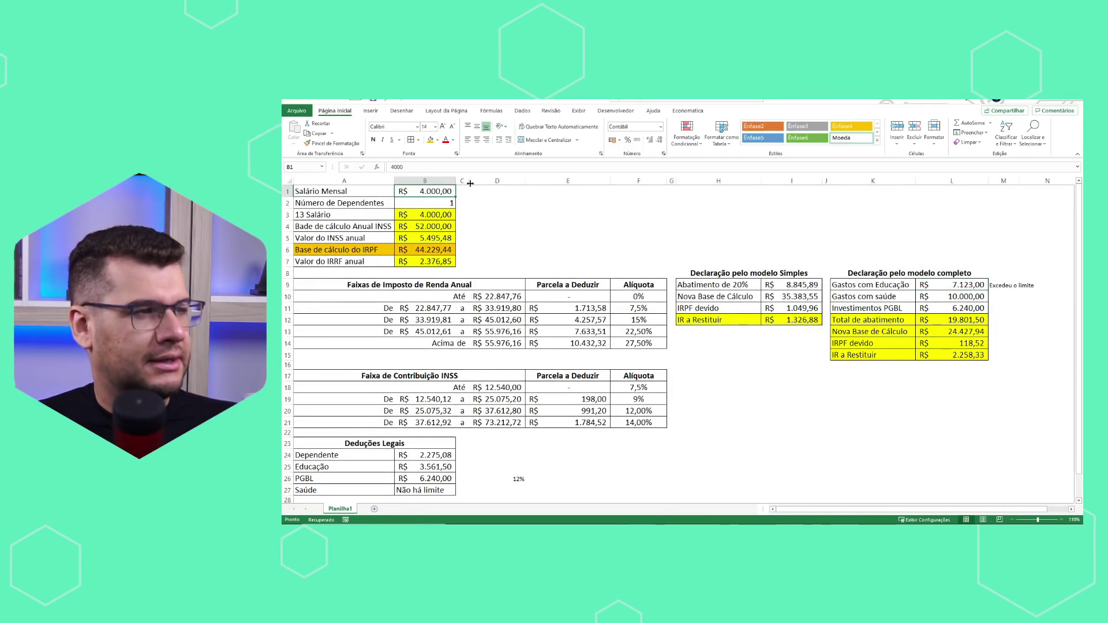
text(10000)
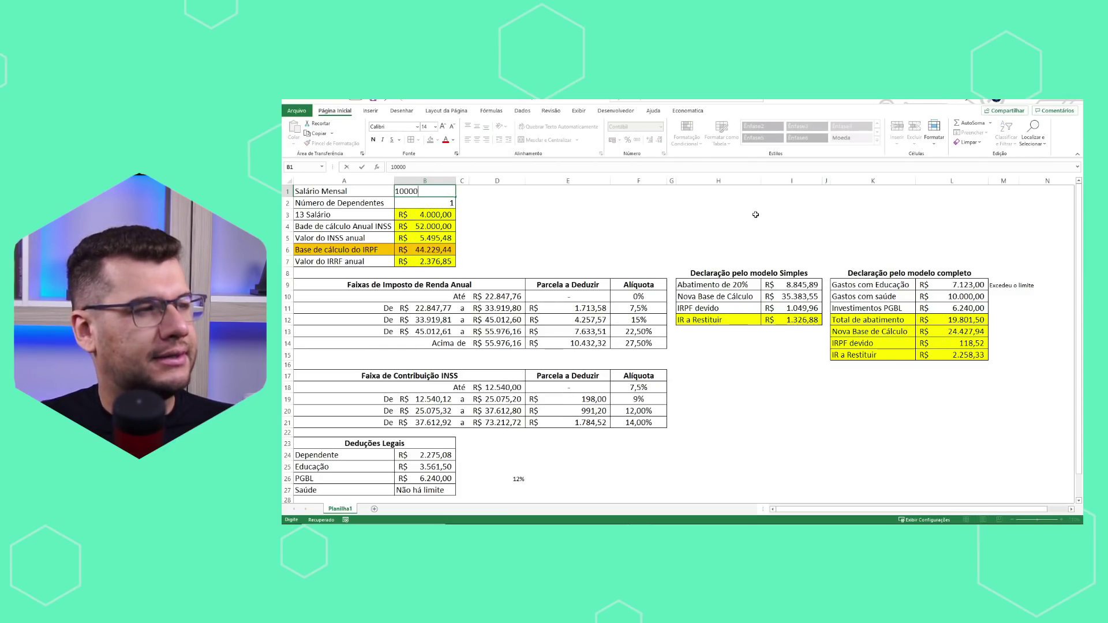
key(Return)
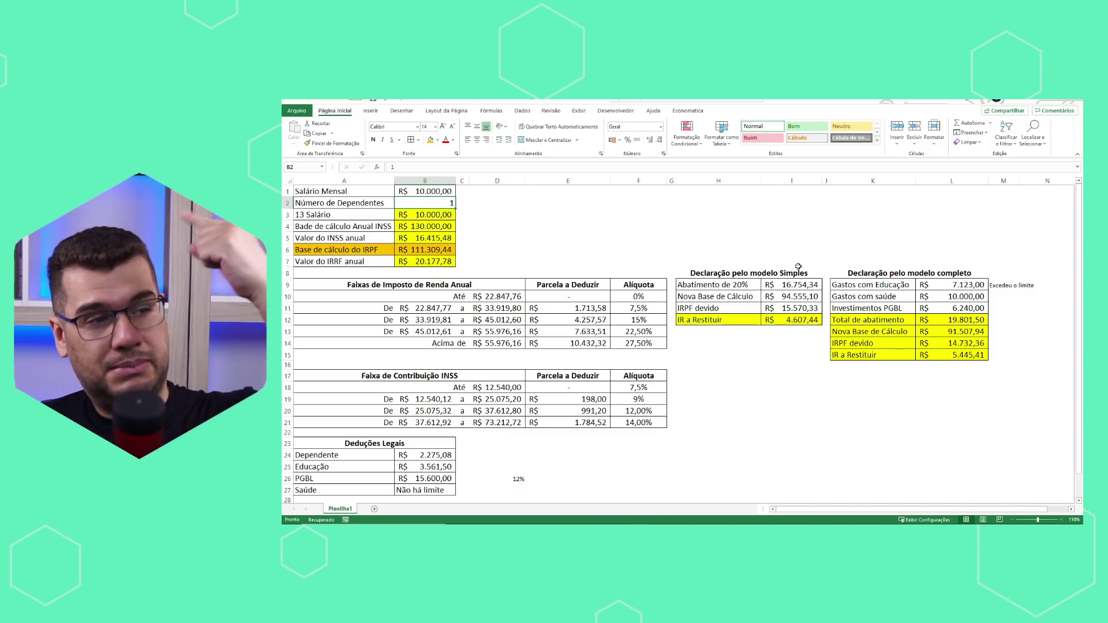
Review the simplified model's Abatimento de 20% and compare its IR a Restituir with Valor do IRRF anual
click(806, 285)
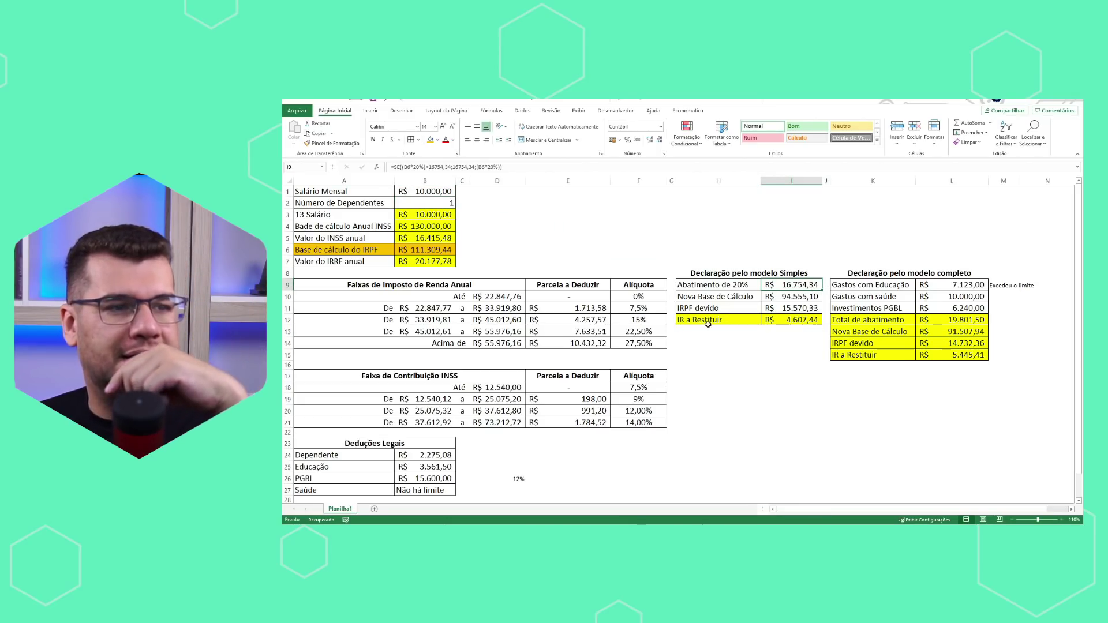
click(407, 261)
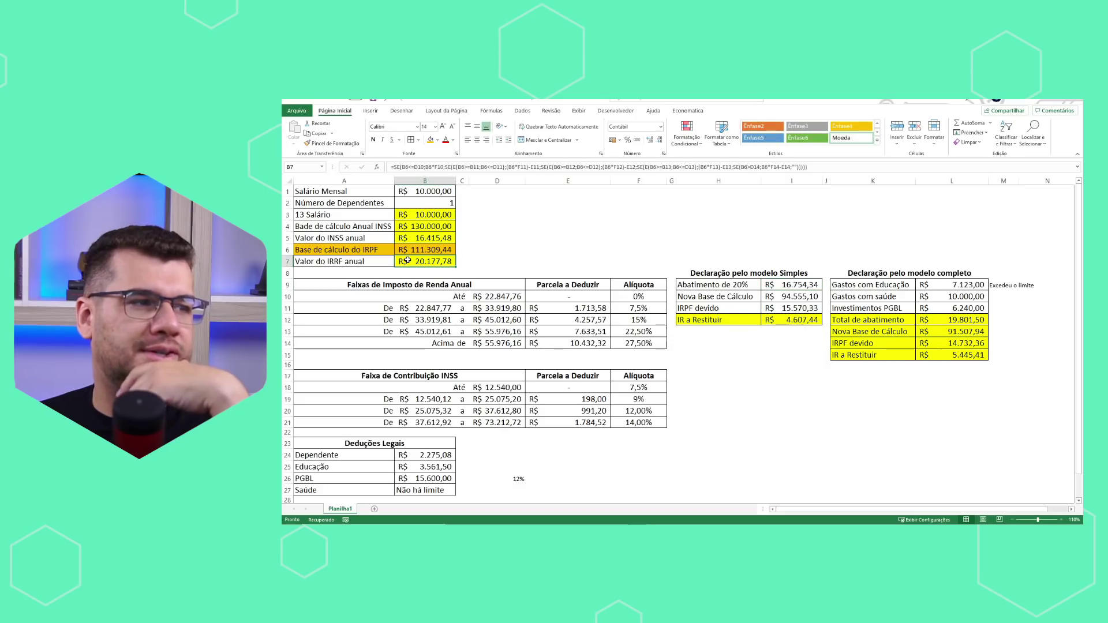
drag(718, 322, 771, 317)
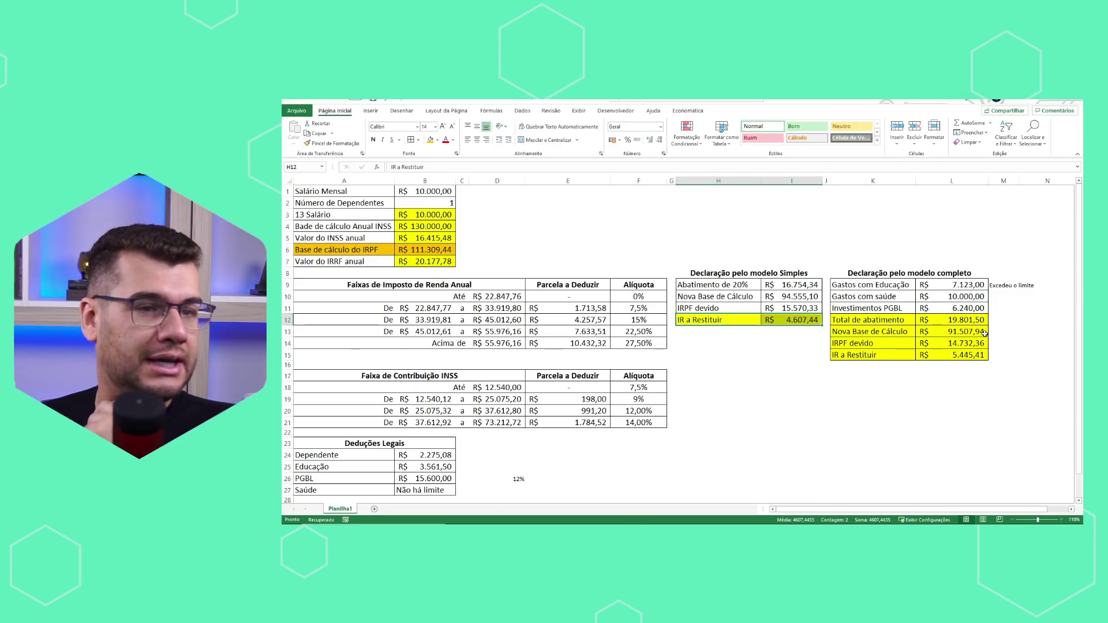
Set Investimentos PGBL to 15.600 in the complete model and compare IR a Restituir between the two models
click(963, 310)
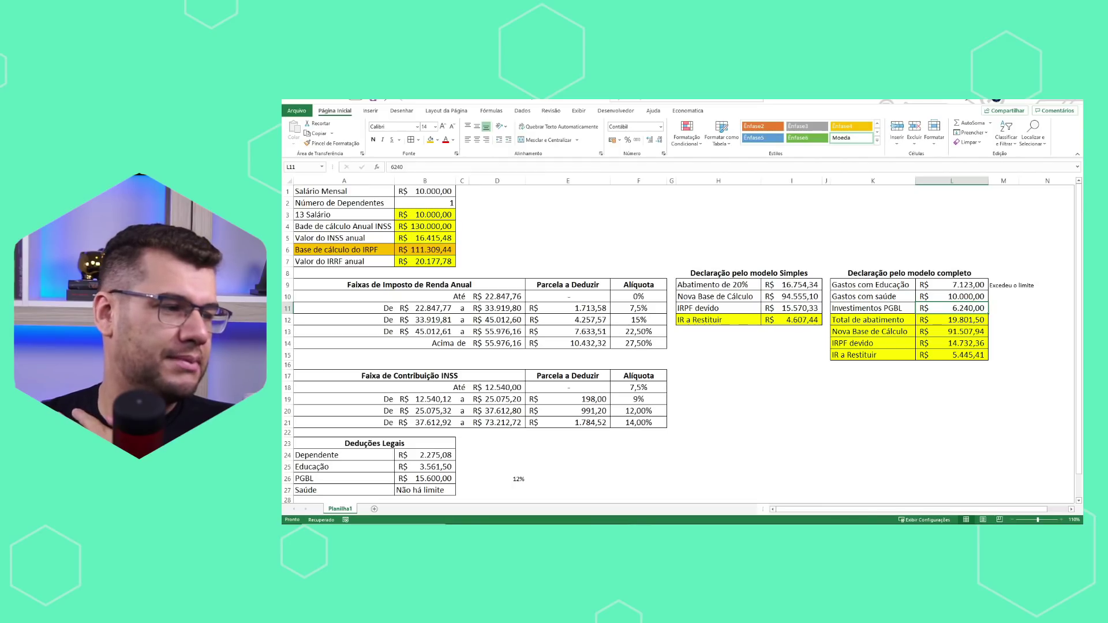
text(15.600)
key(Return)
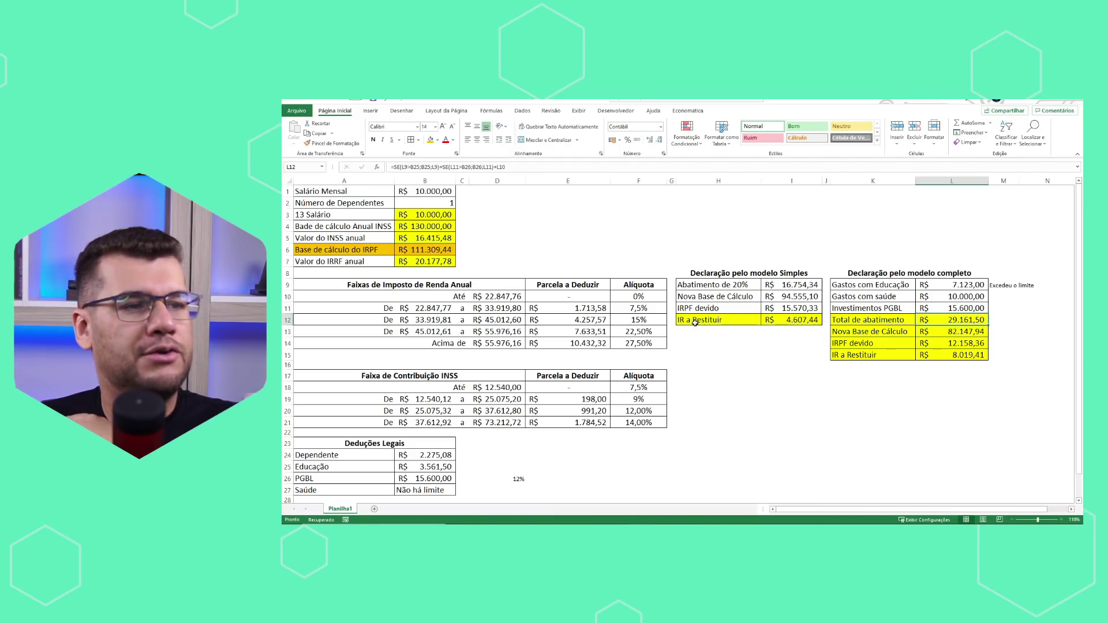
drag(695, 322, 788, 323)
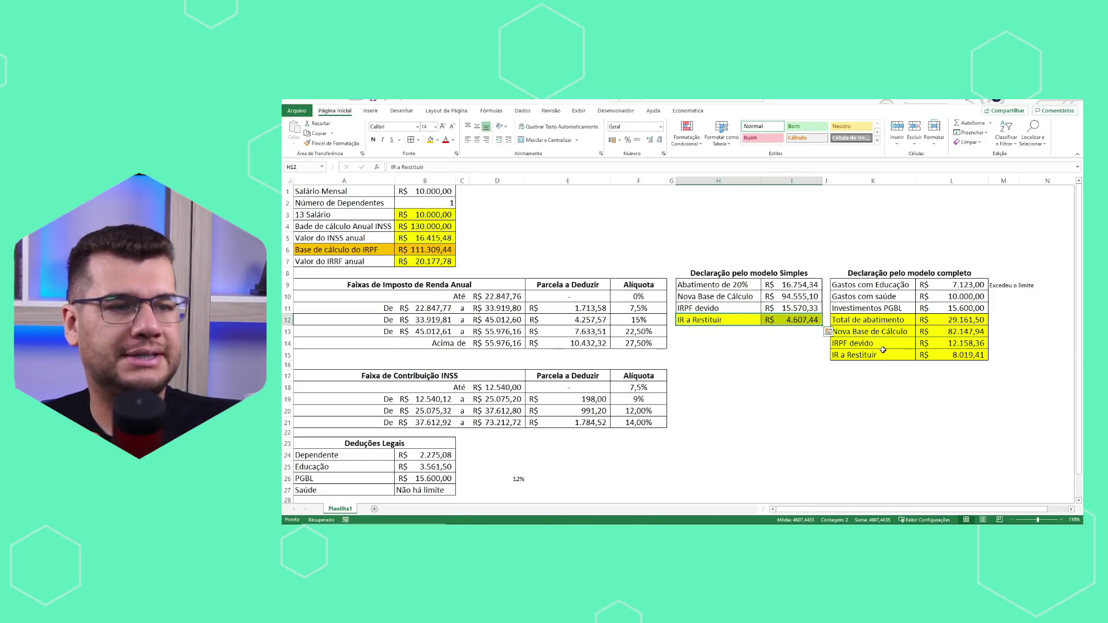
drag(883, 352, 962, 355)
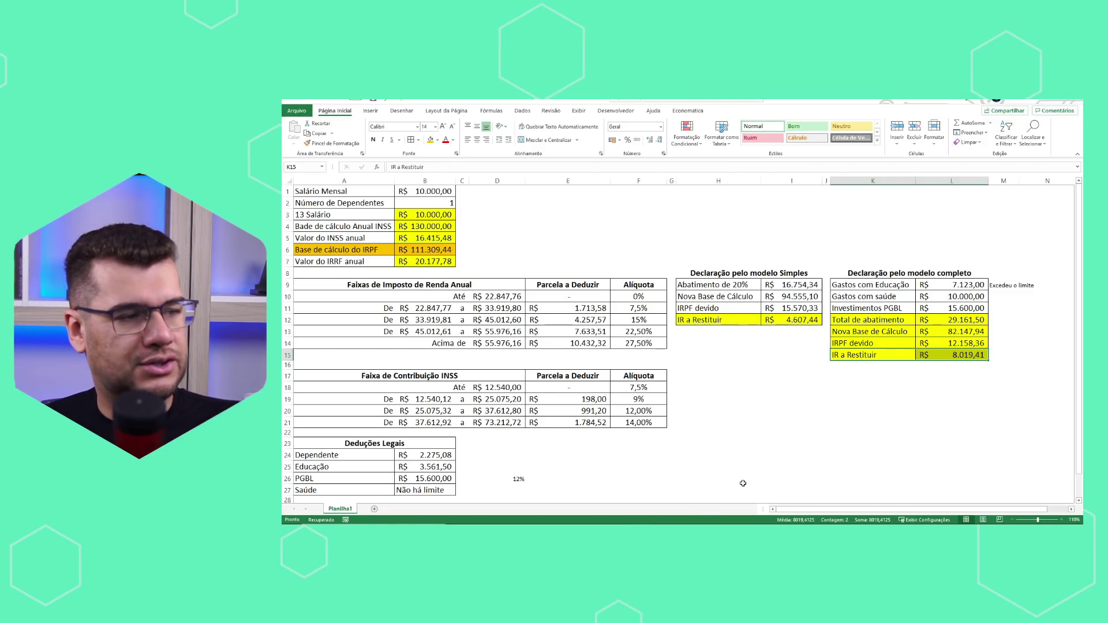
Clear Investimentos PGBL in the complete model and check the education and health expenses against Total de abatimento
click(952, 308)
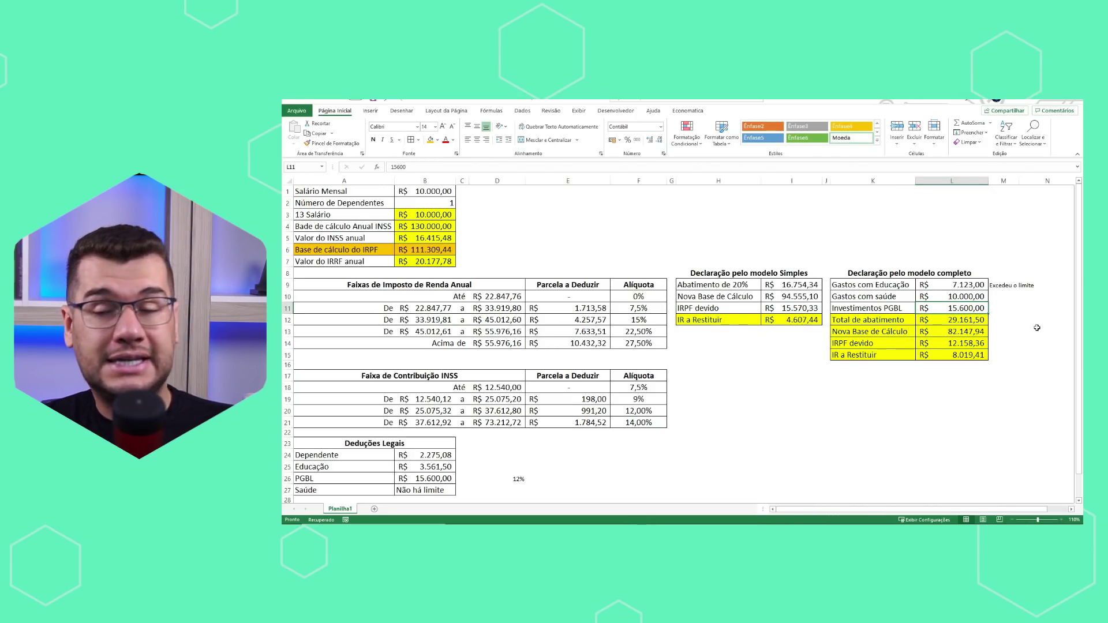
key(Delete)
key(Left)
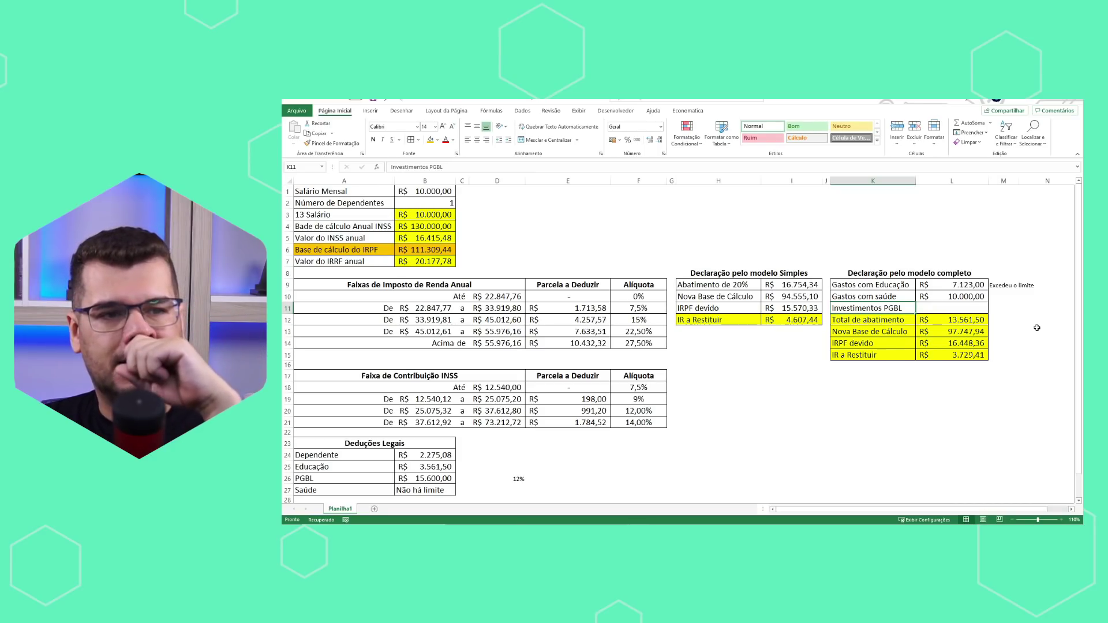
key(Right)
key(Up)
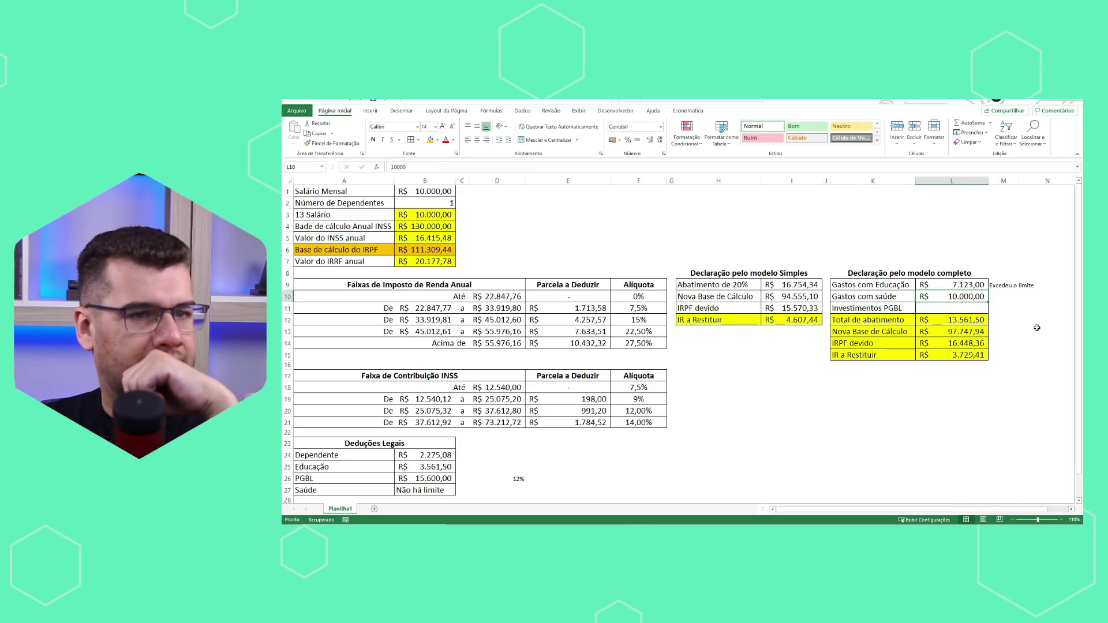
key(Up)
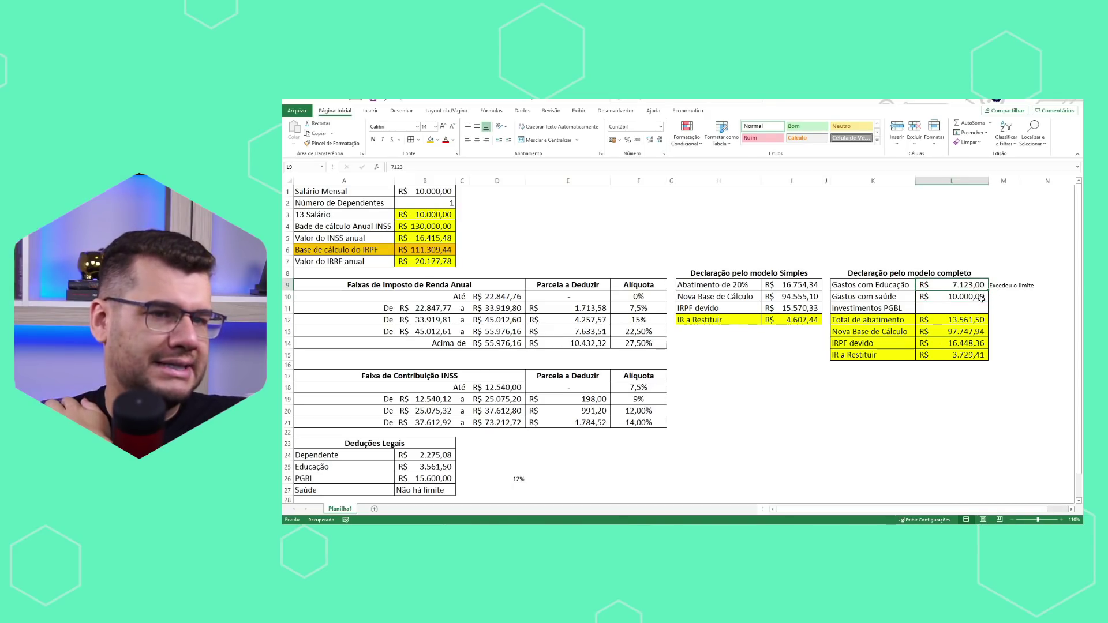
click(966, 319)
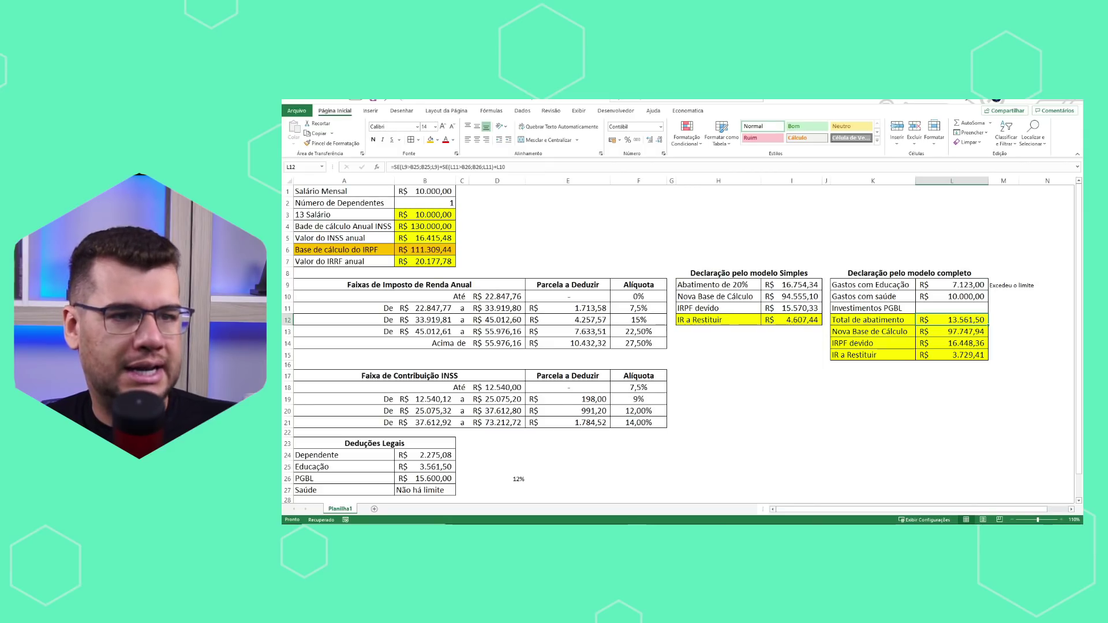
drag(971, 286, 974, 298)
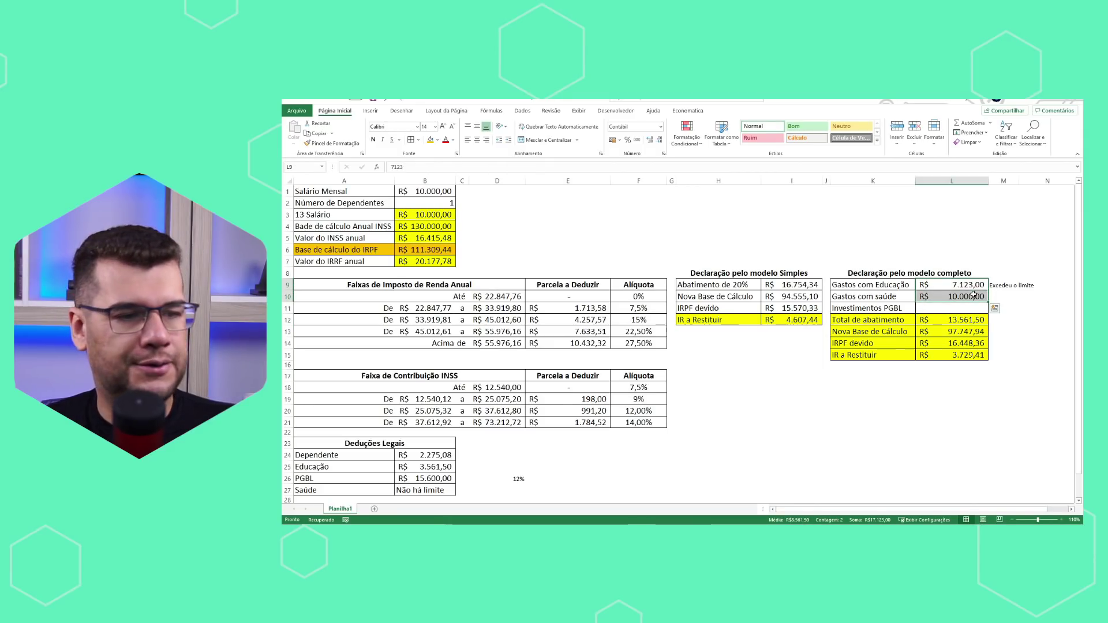
click(975, 319)
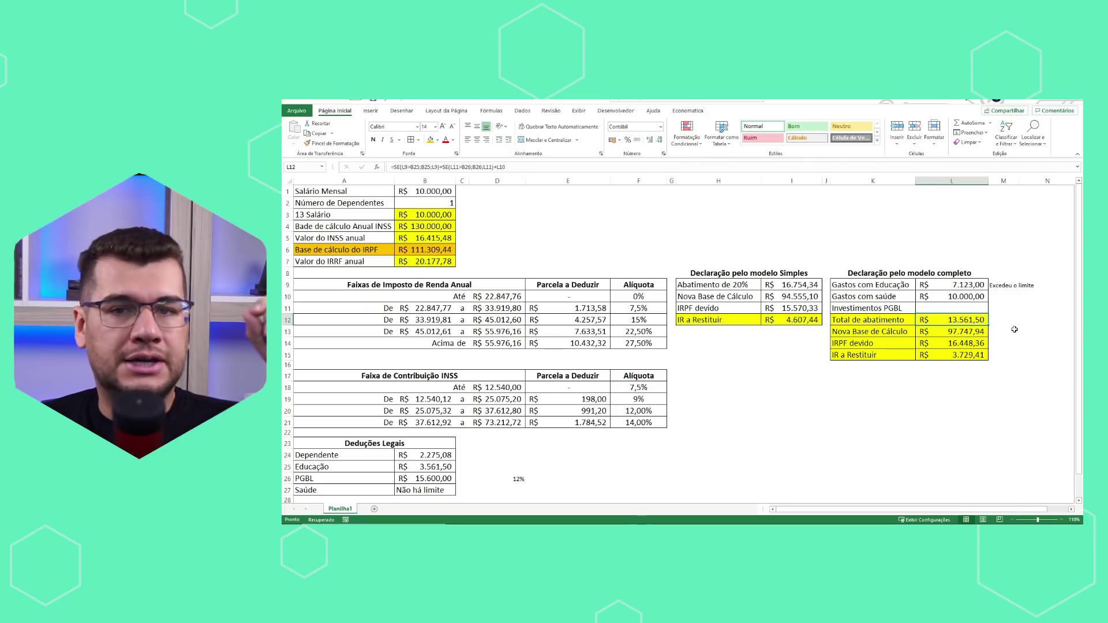
Test the R$ 10.000 salary scenario with Número de Dependentes at 2 and restore it to 1
click(447, 205)
text(2)
key(Return)
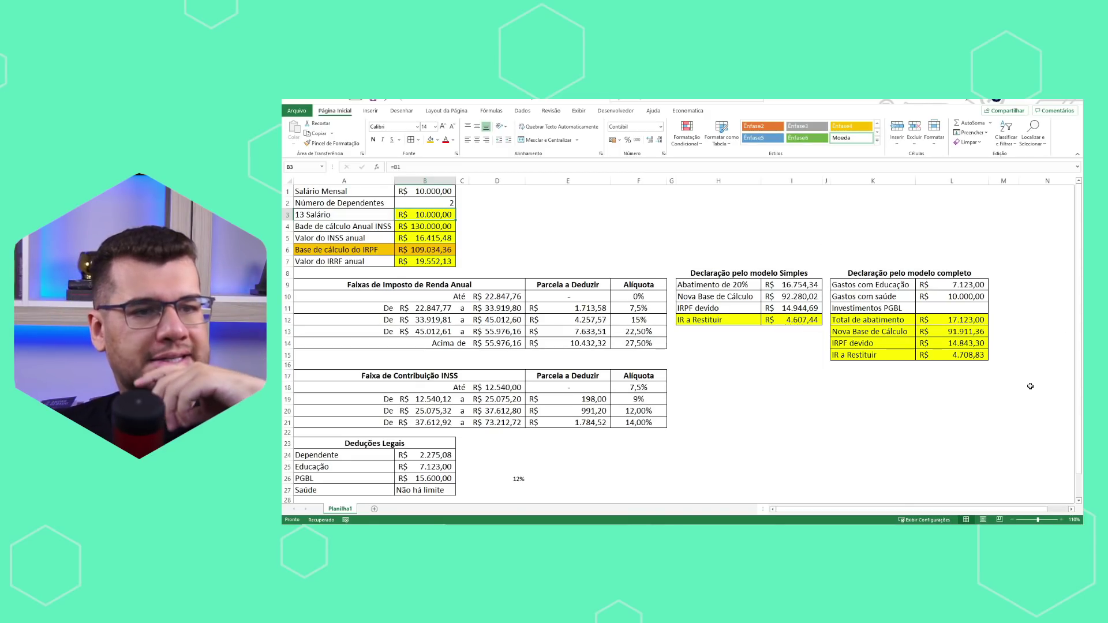
click(416, 203)
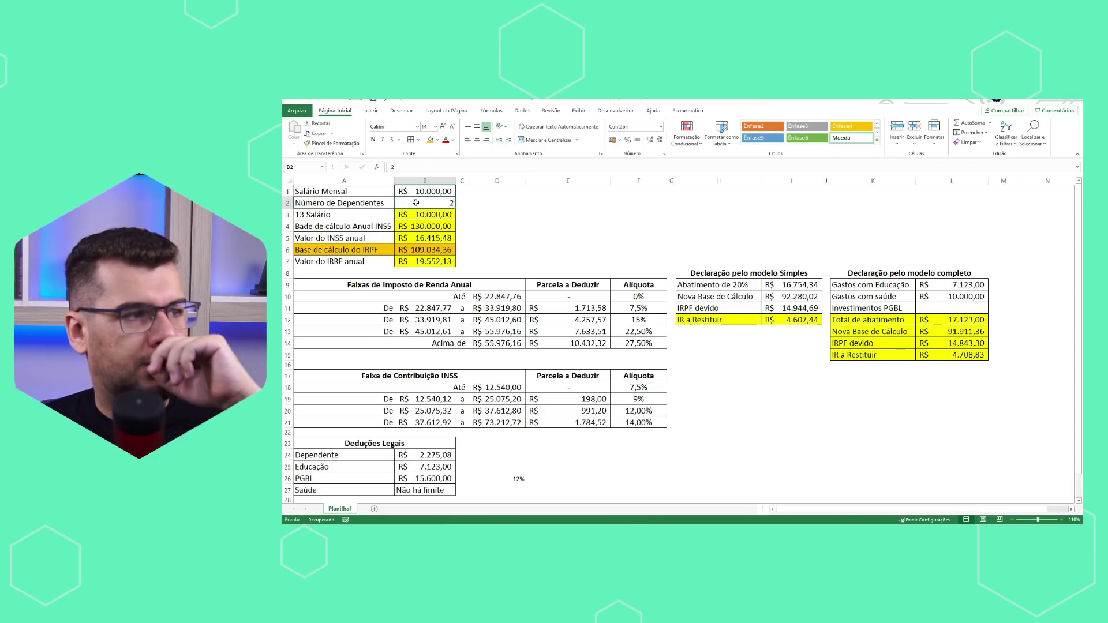
text(1)
key(Return)
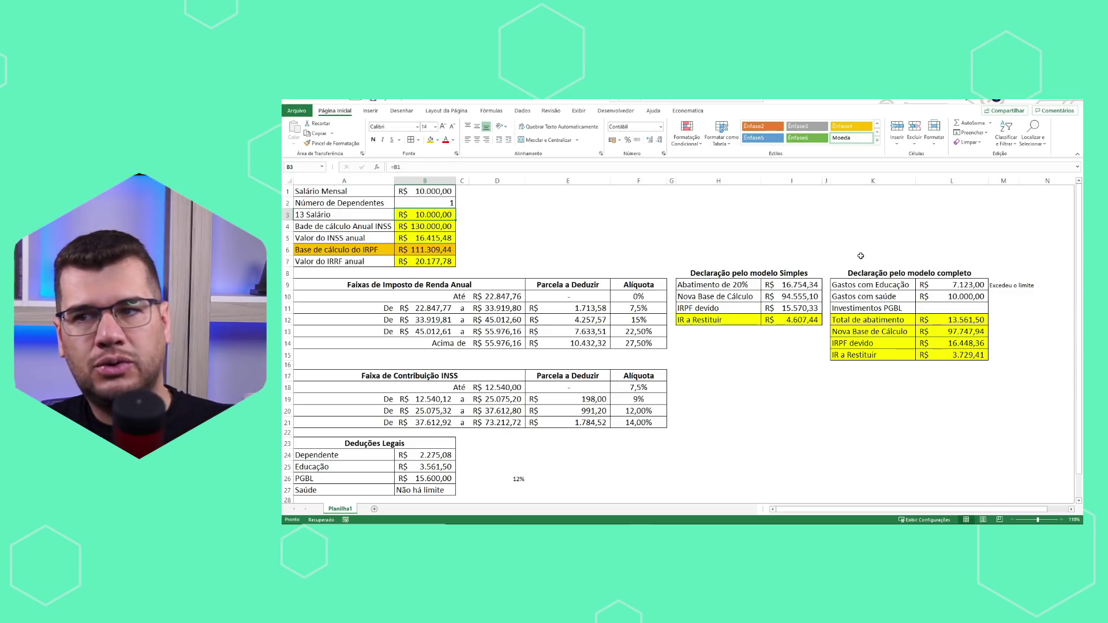
Compare IR a Restituir in the simplified and complete models and review the simplified model's figures
click(798, 321)
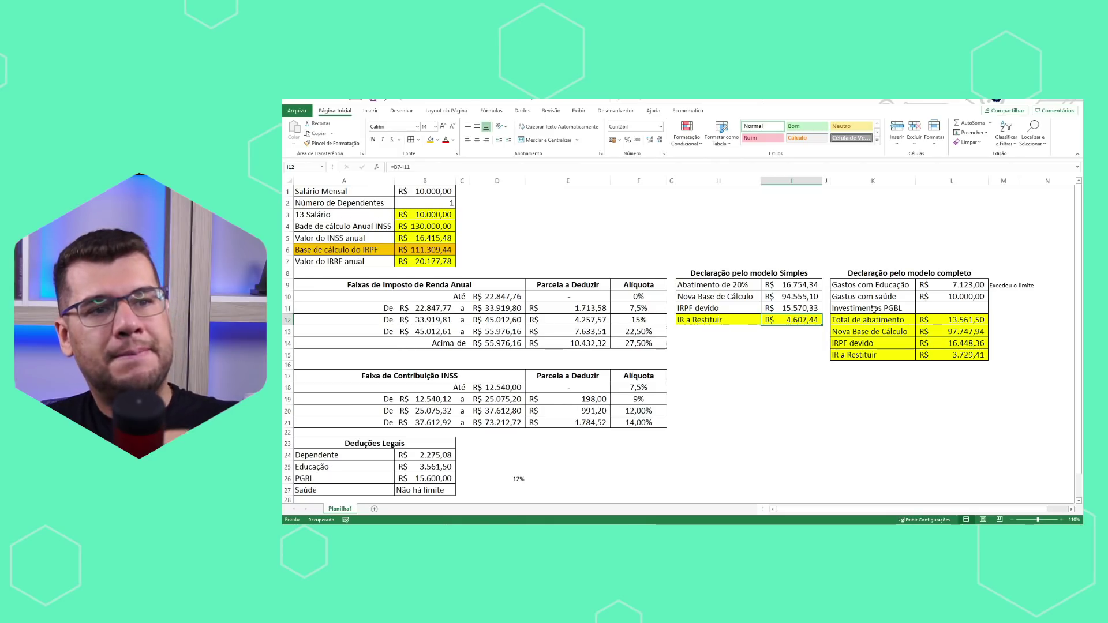
click(952, 355)
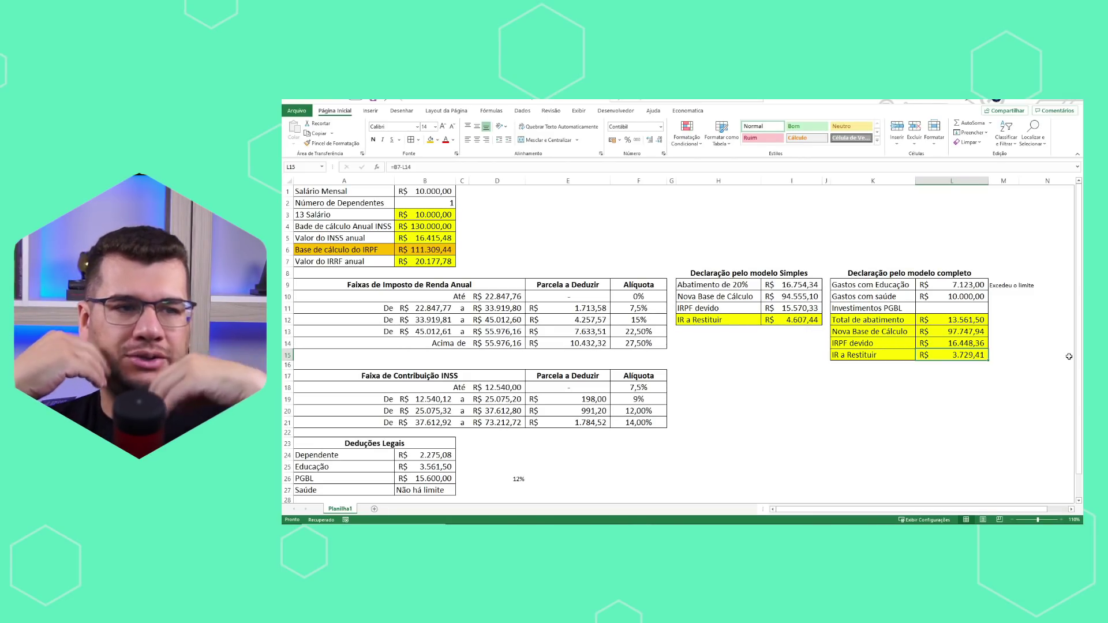
drag(724, 284, 776, 319)
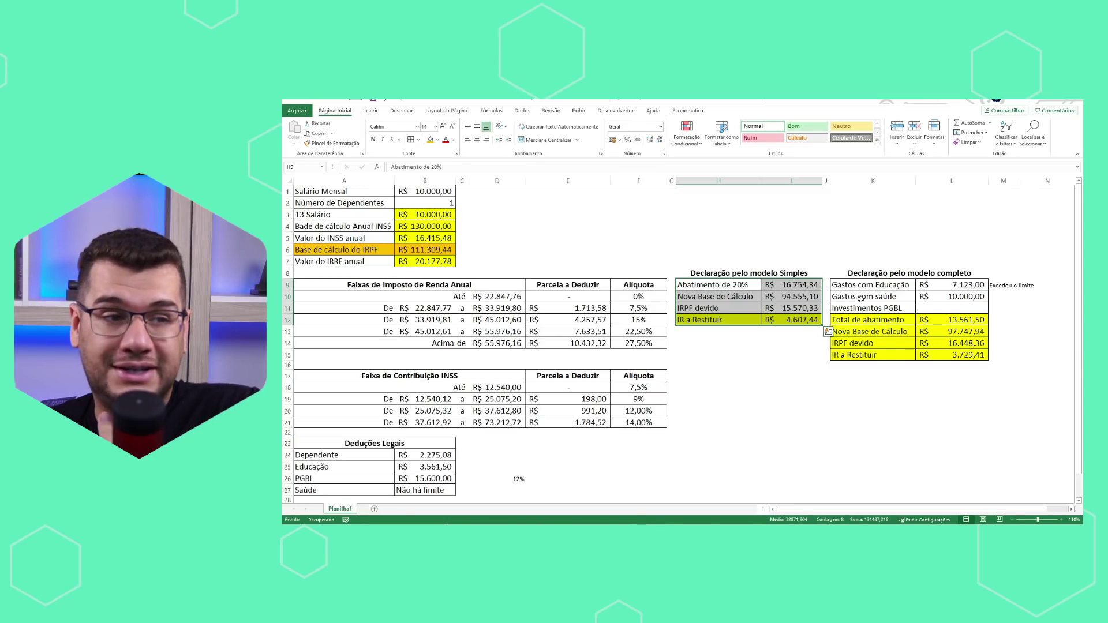
Set Investimentos PGBL to 12000 in the complete model
click(947, 313)
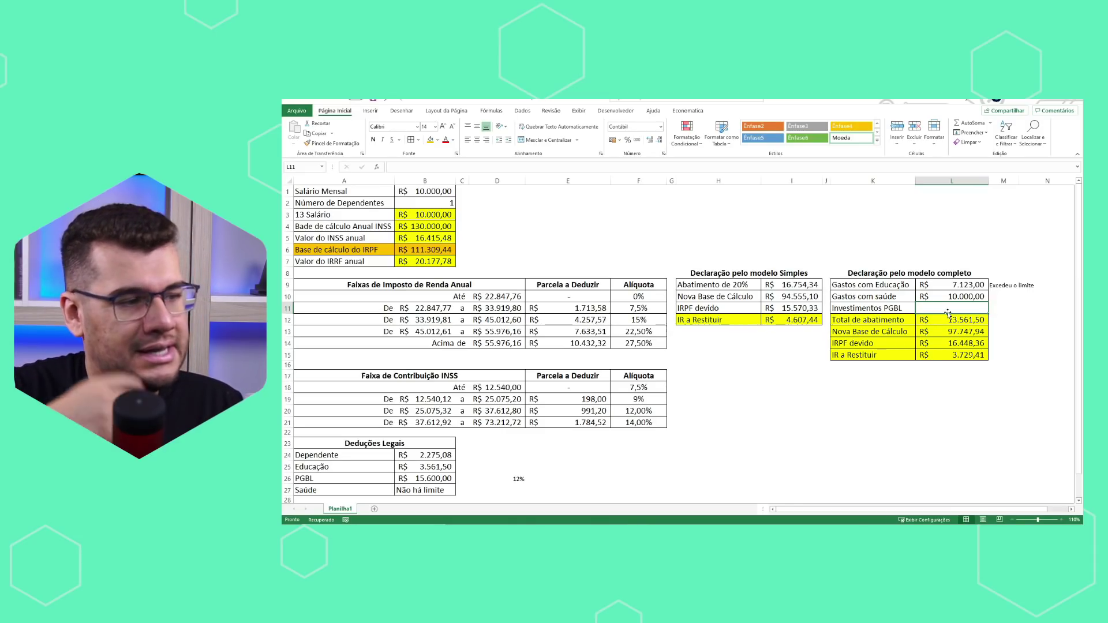
text(12000)
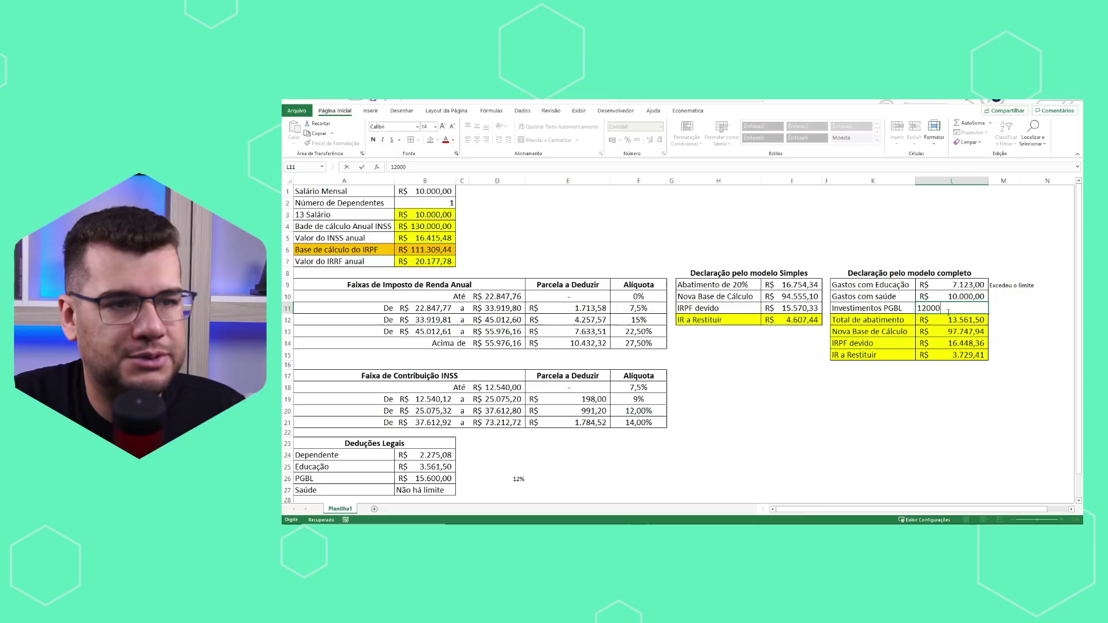
key(Return)
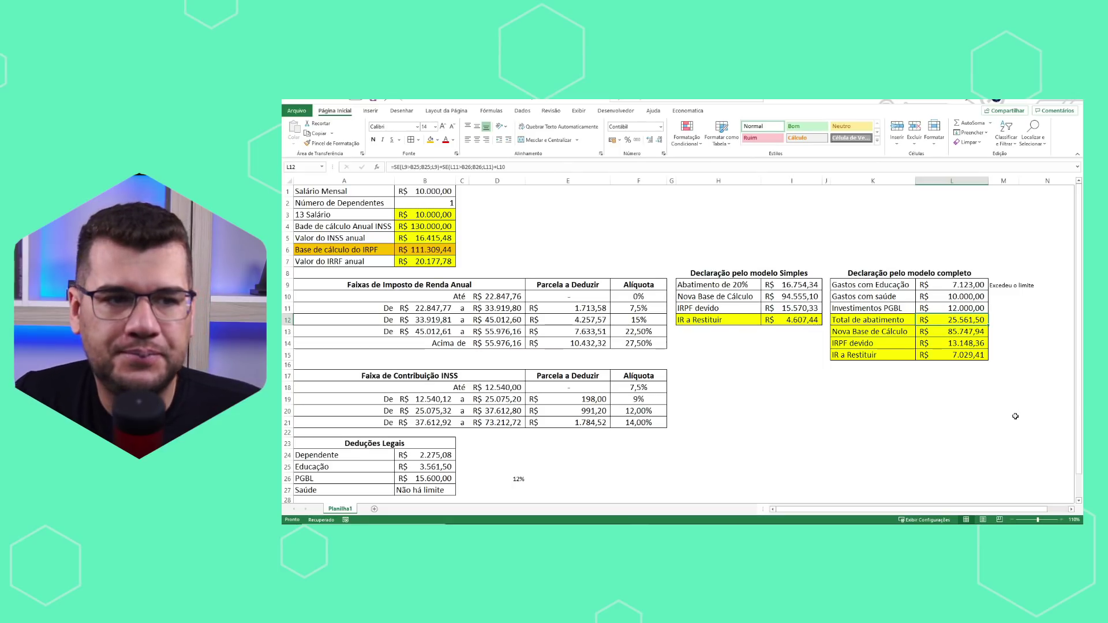
Compare IR a Restituir in the complete model with the simplified model under the R$ 12.000 PGBL investment
click(960, 358)
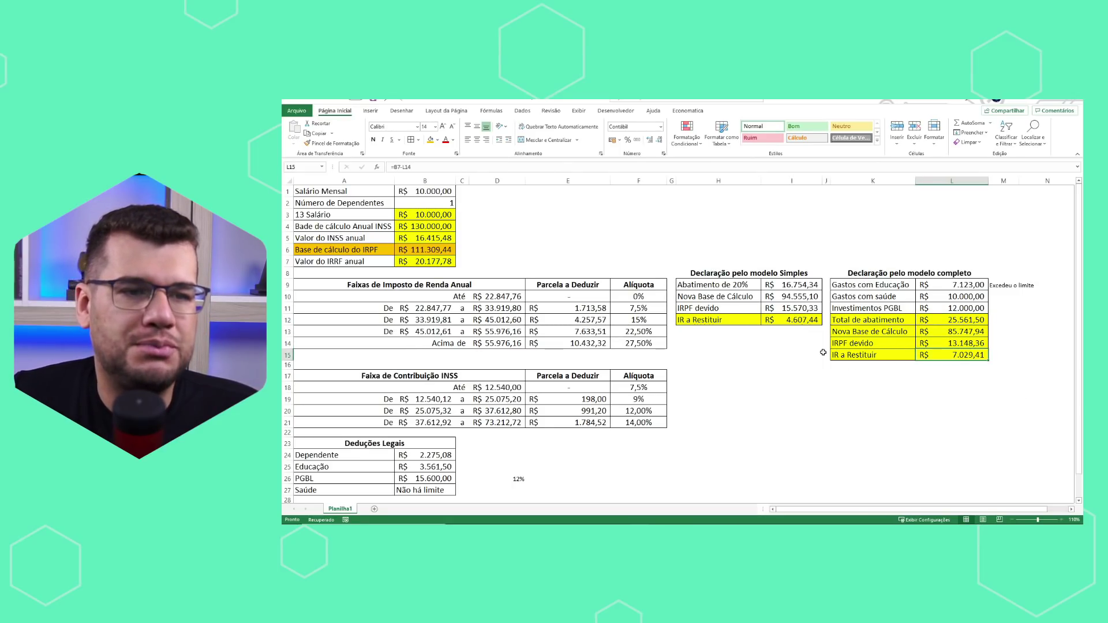
click(794, 328)
click(809, 317)
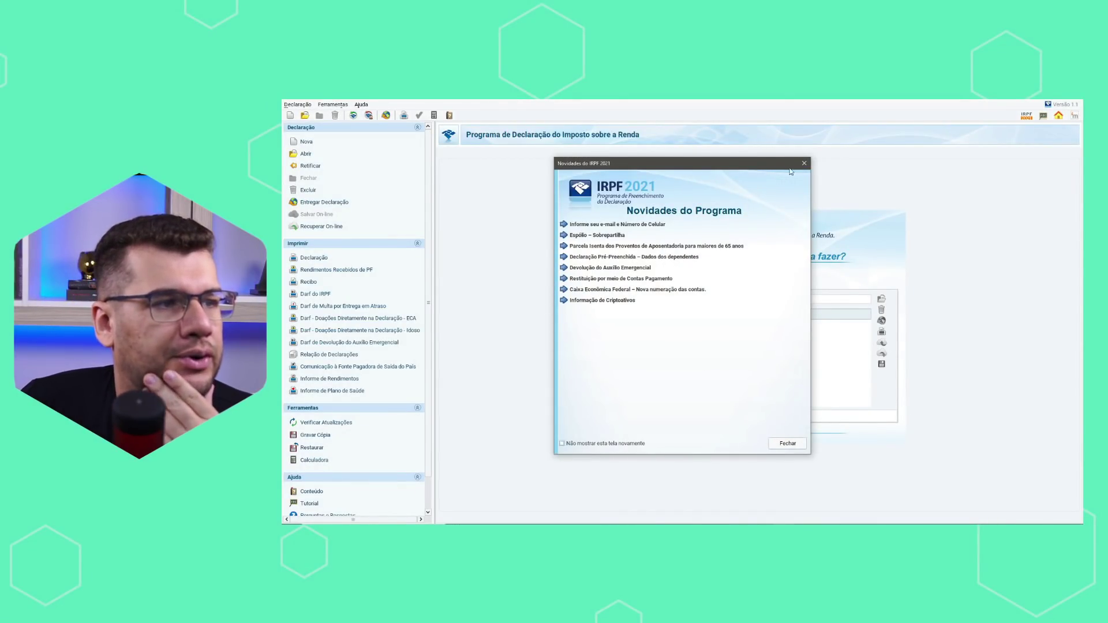
In the IRPF 2021 program, dismiss the Novidades window and open the Ajuste declaration in progress
click(784, 443)
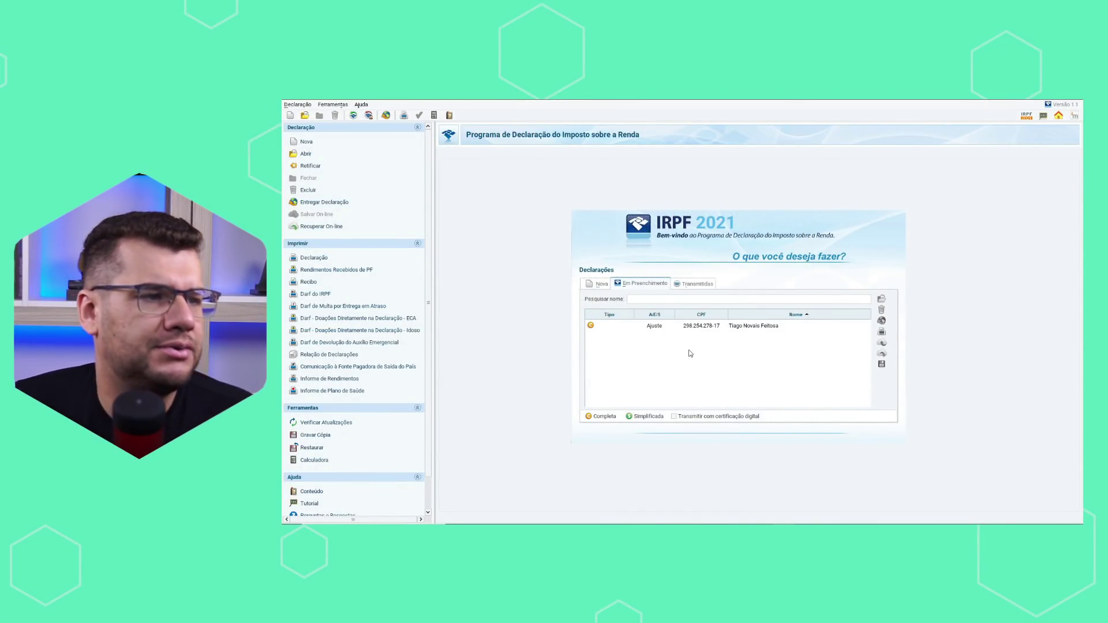
click(691, 327)
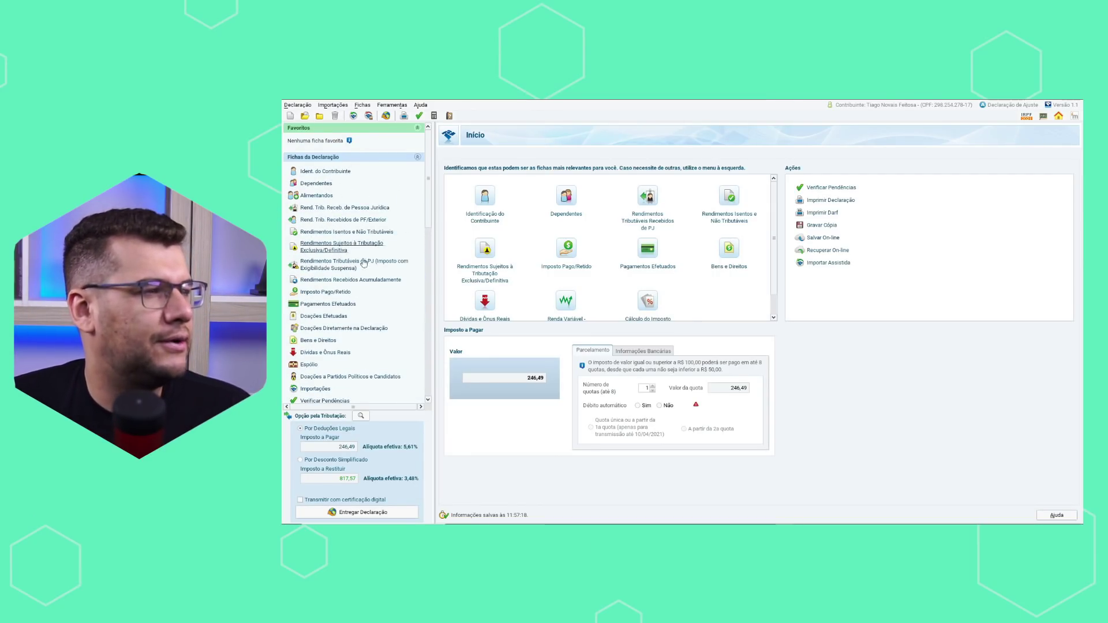
Review the Identificação do Contribuinte, Dependentes and Alimentandos forms of the declaration
click(325, 172)
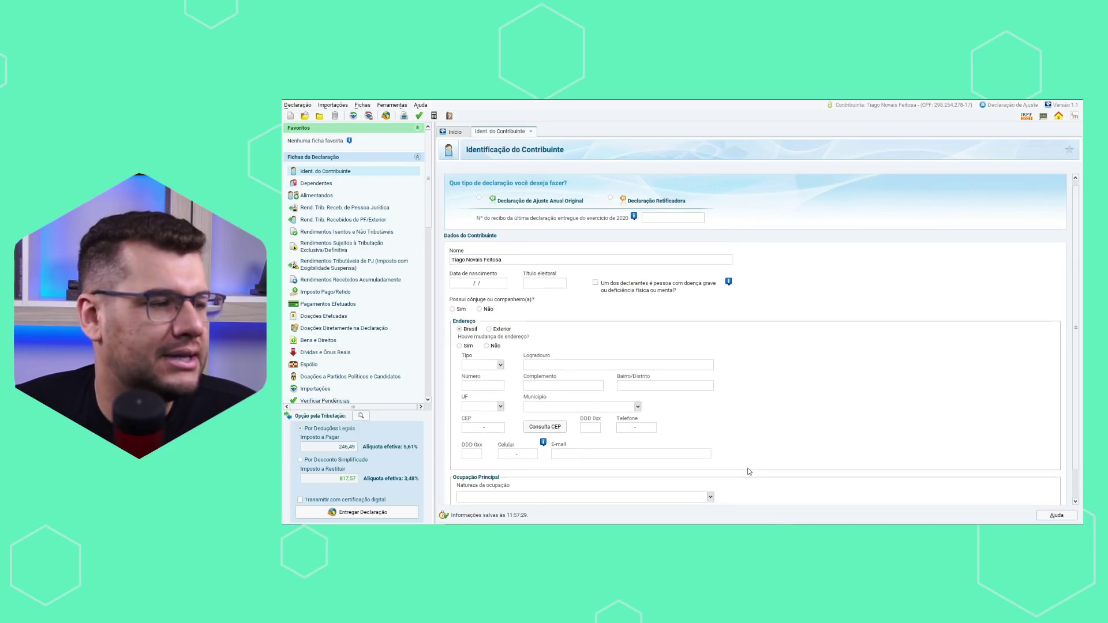
scroll(688, 495, down, 1)
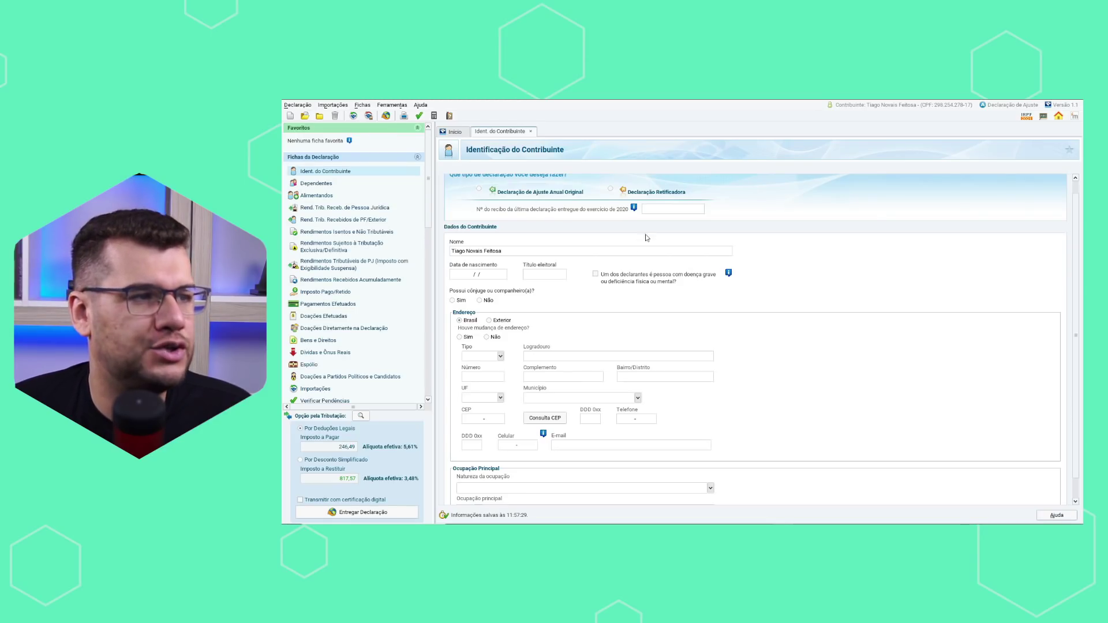
scroll(613, 232, up, 1)
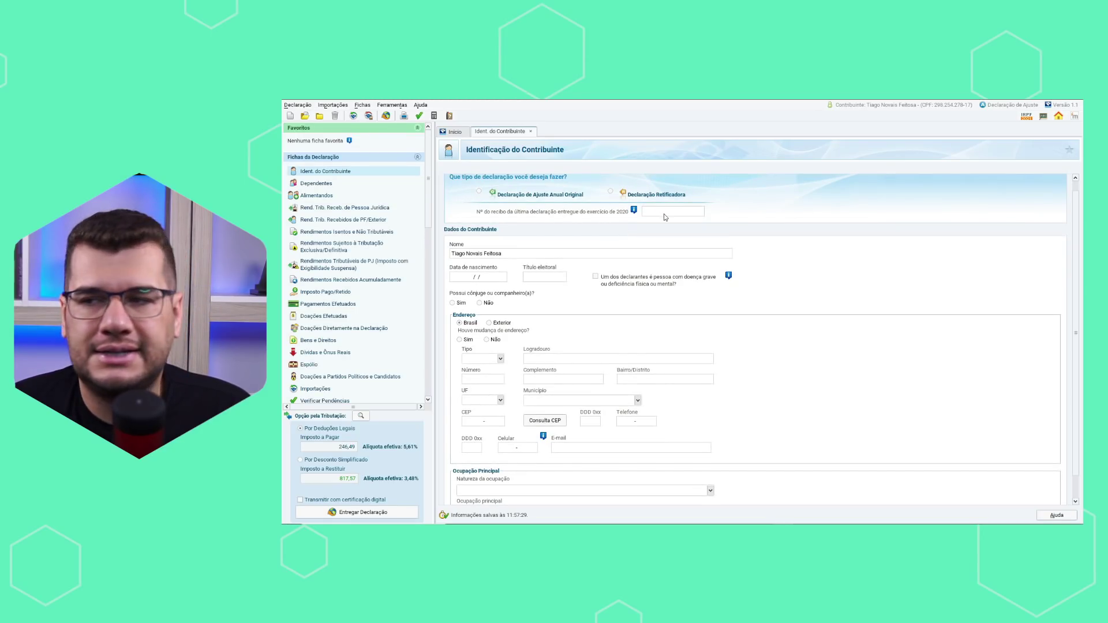
click(320, 185)
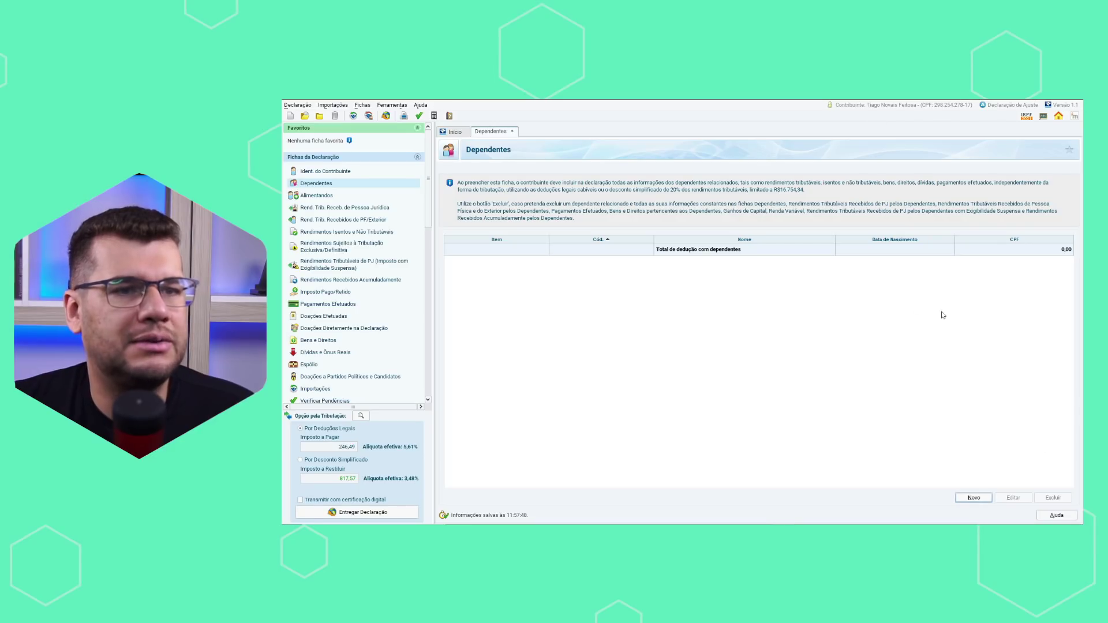
click(316, 196)
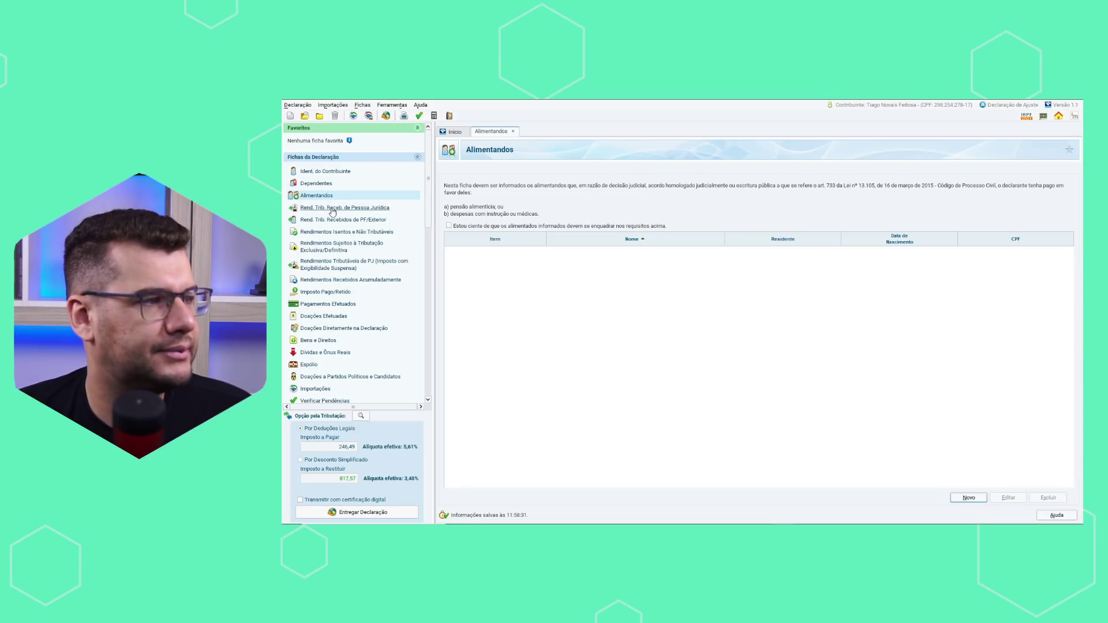
Edit the T2 Educação Empresarial entry under income from Pessoa Jurídica, setting Rendimentos recebidos to 120.000,00 based on the Excel salary
click(332, 211)
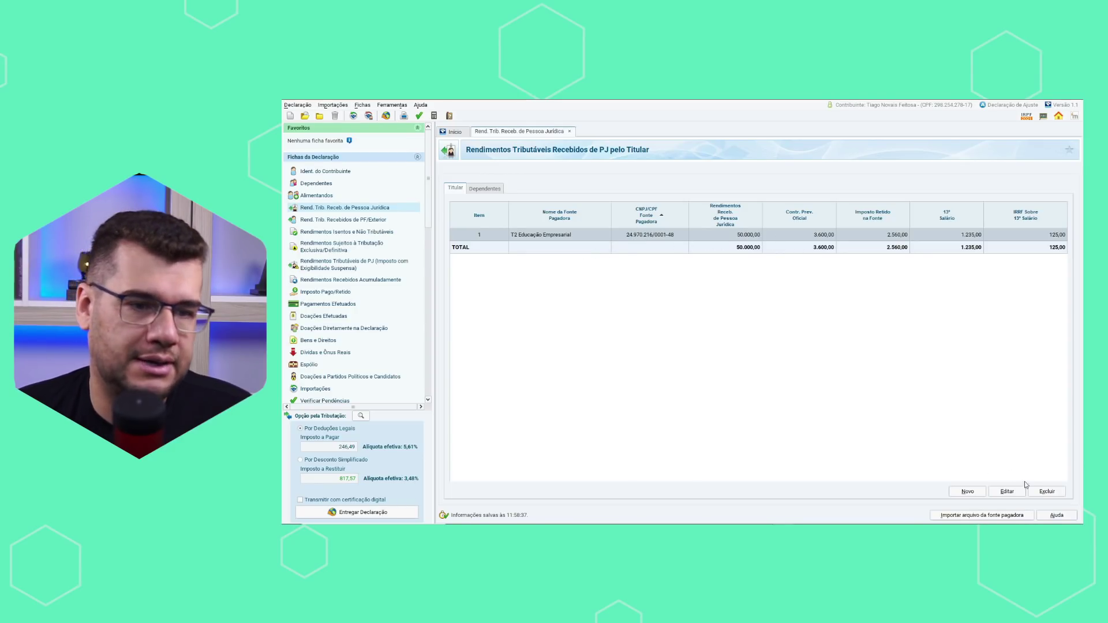
click(1008, 492)
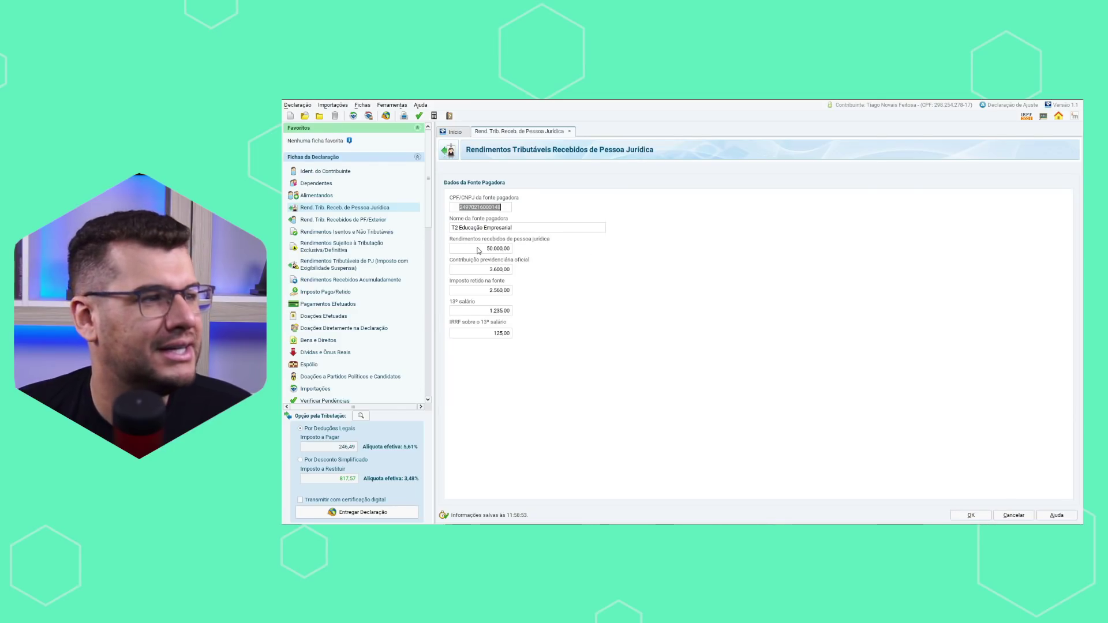
key(alt+Tab)
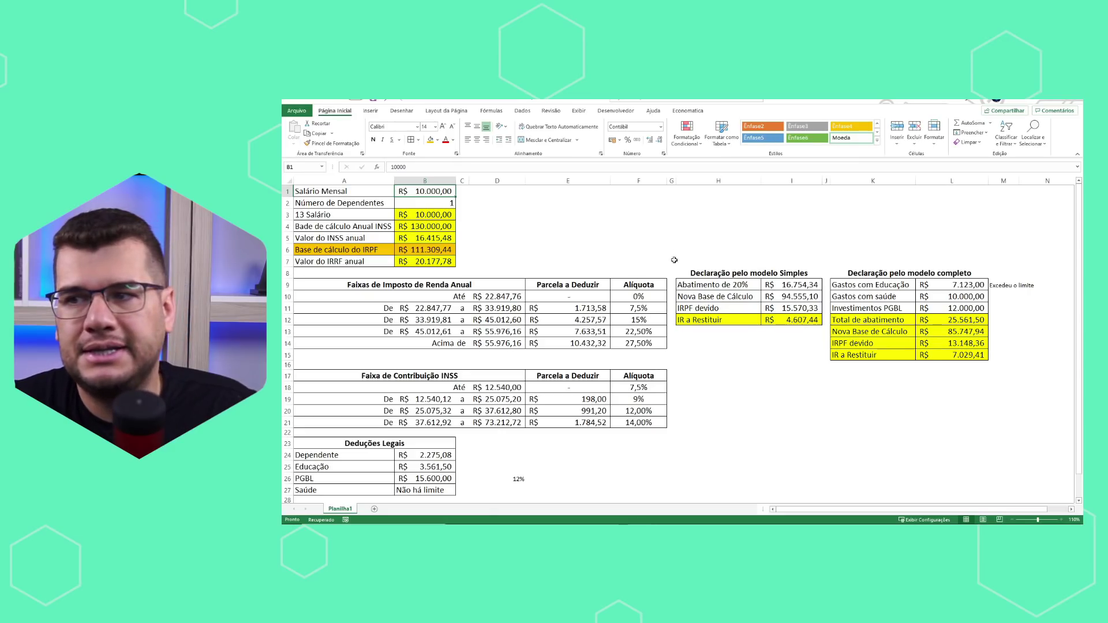
key(alt+Tab)
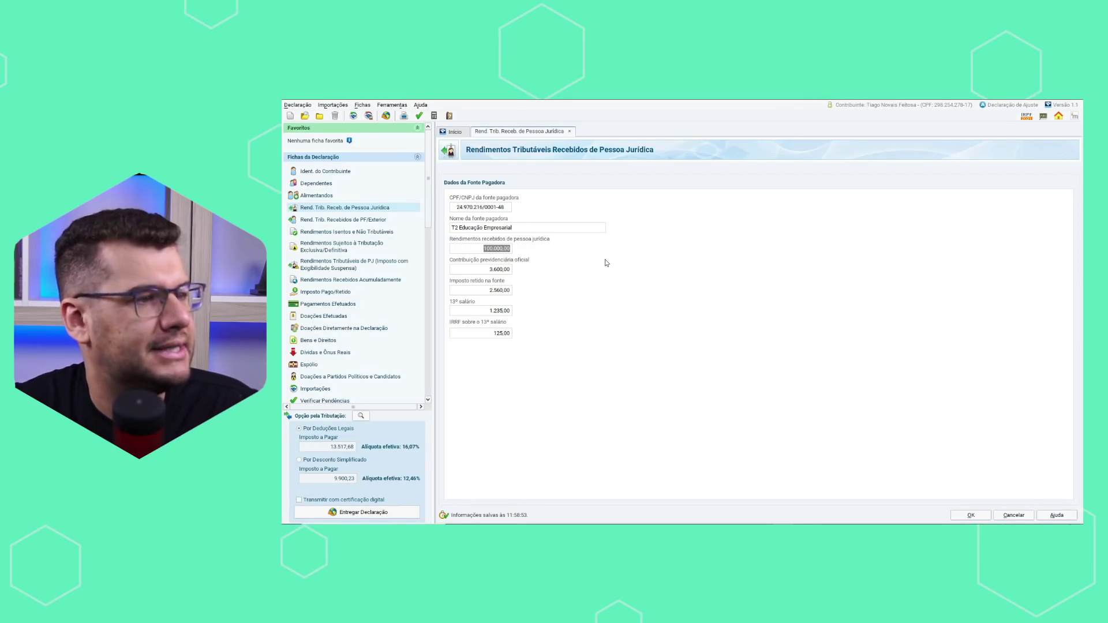
text(120)
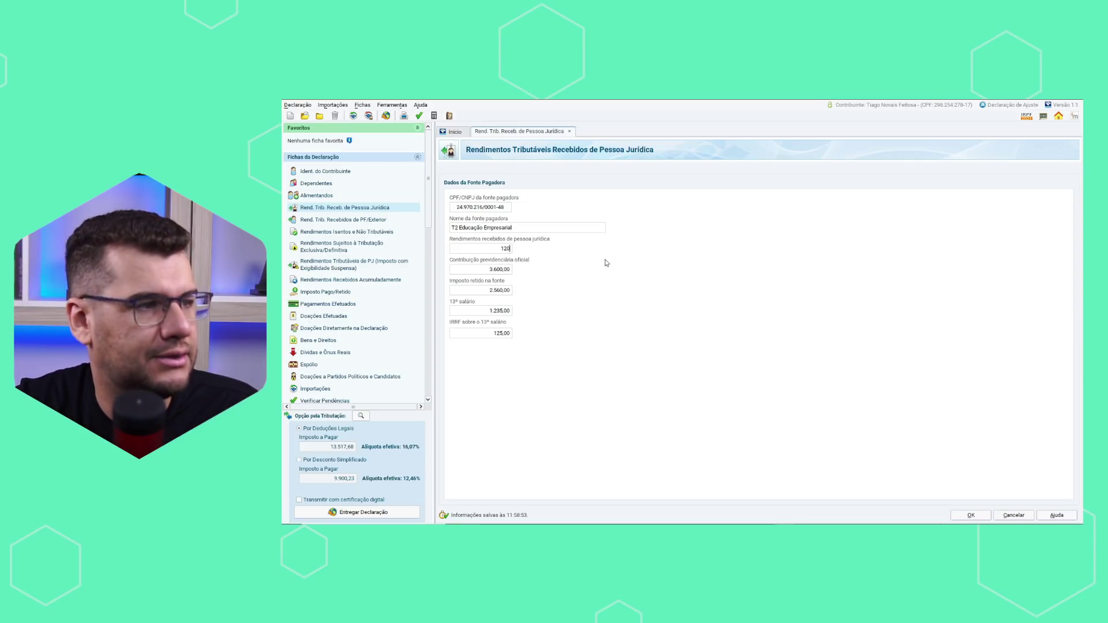
text(000)
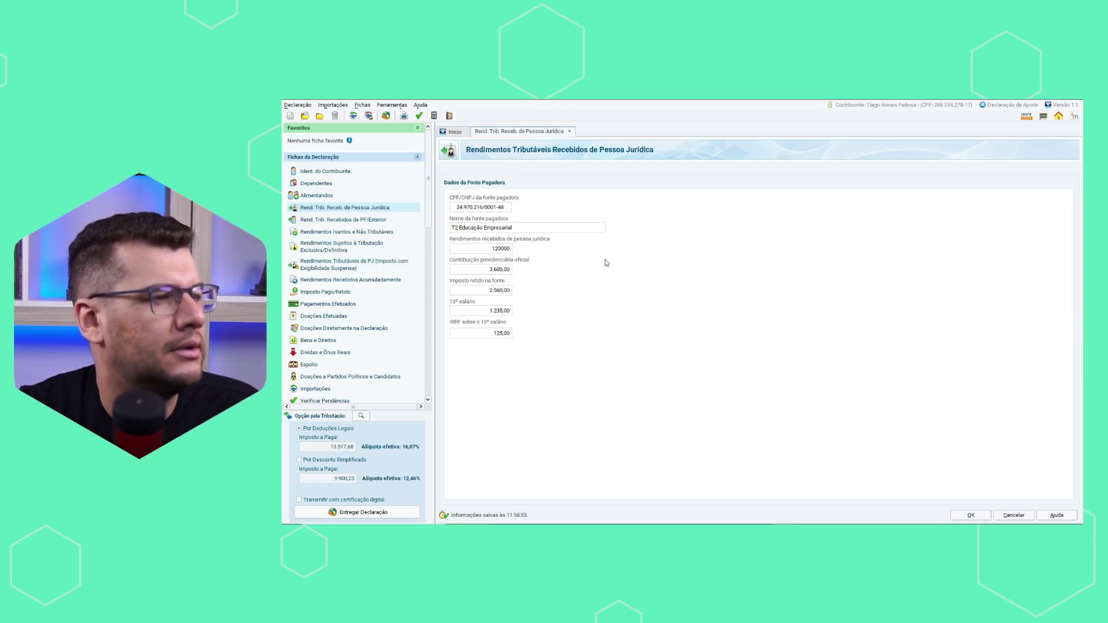
key(Tab)
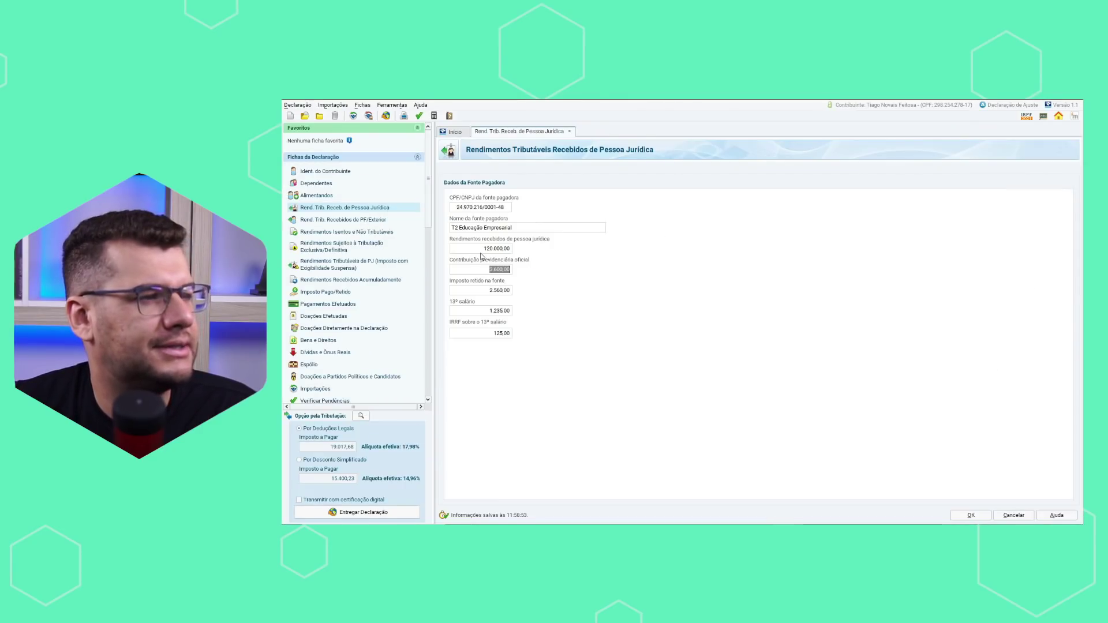
Set Contribuição previdenciária oficial to 16.415,48, Imposto retido na fonte to 20.177,78 and 13º salário to 10.000,00 for this payer
text(16)
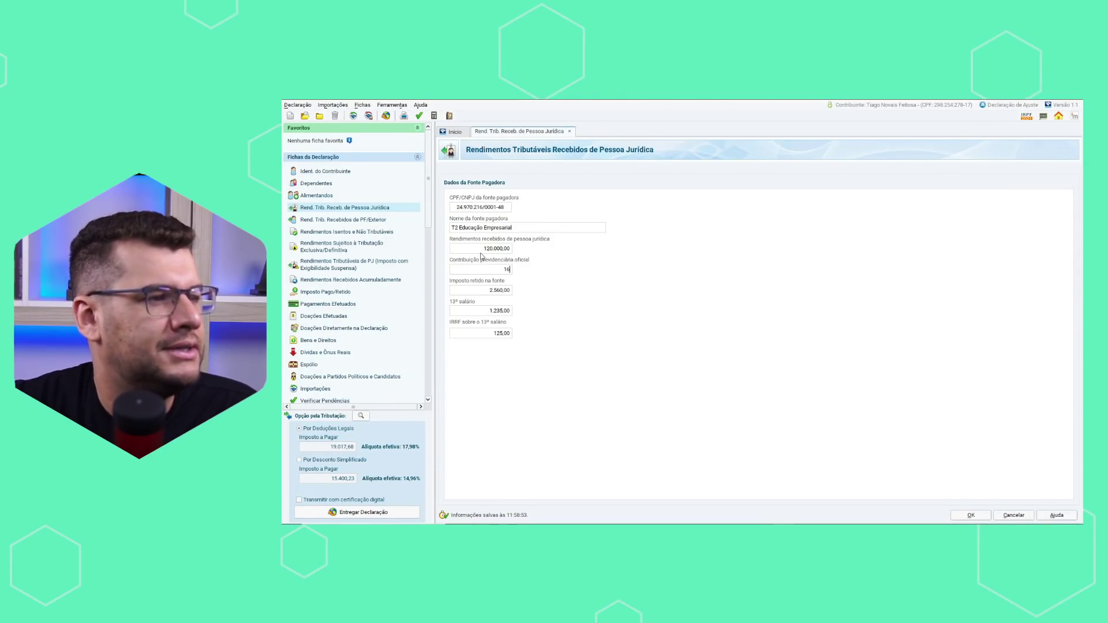
text(415,48)
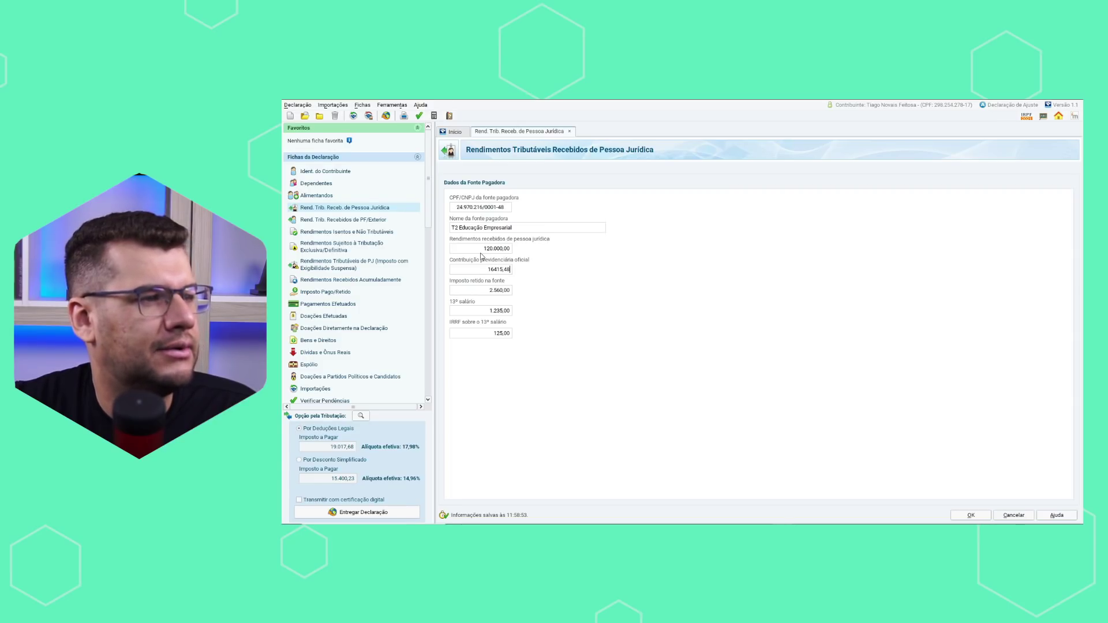
click(492, 291)
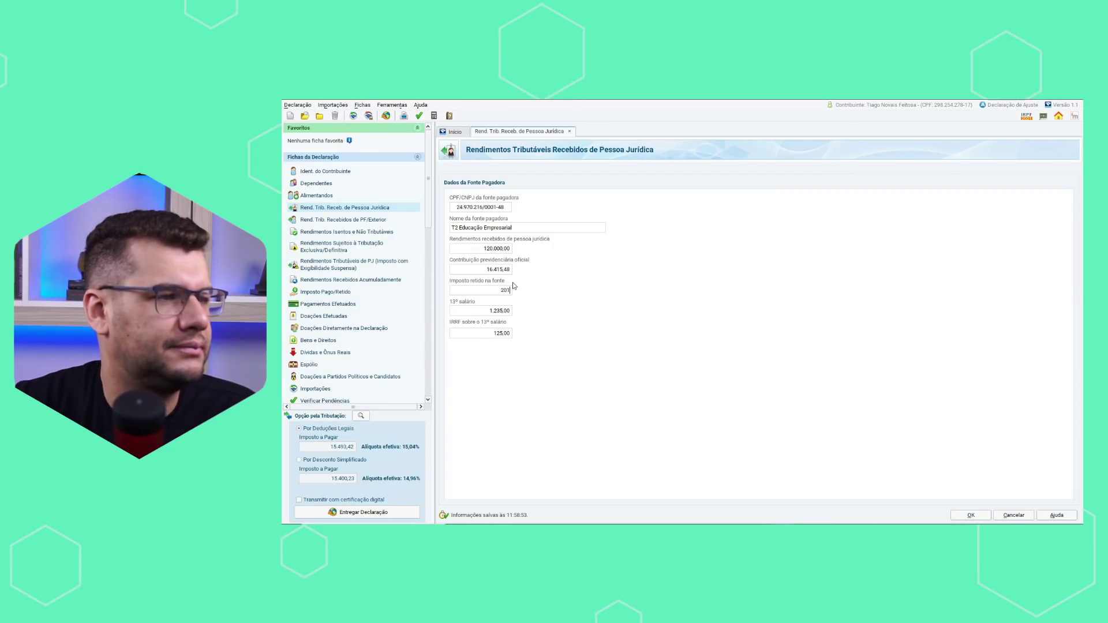
text(77,78)
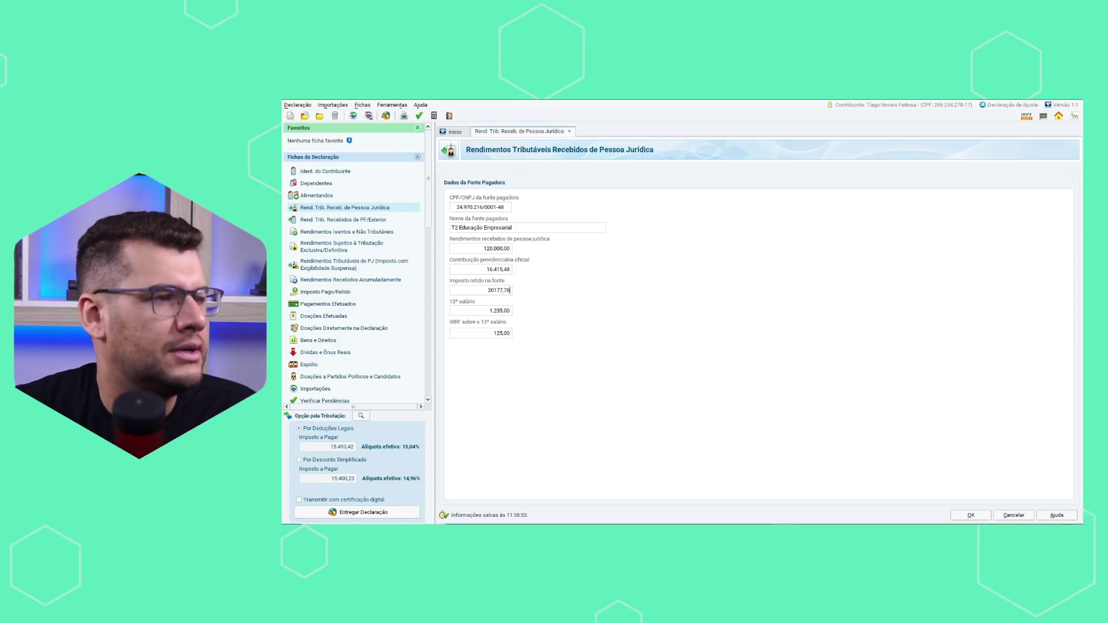
click(488, 311)
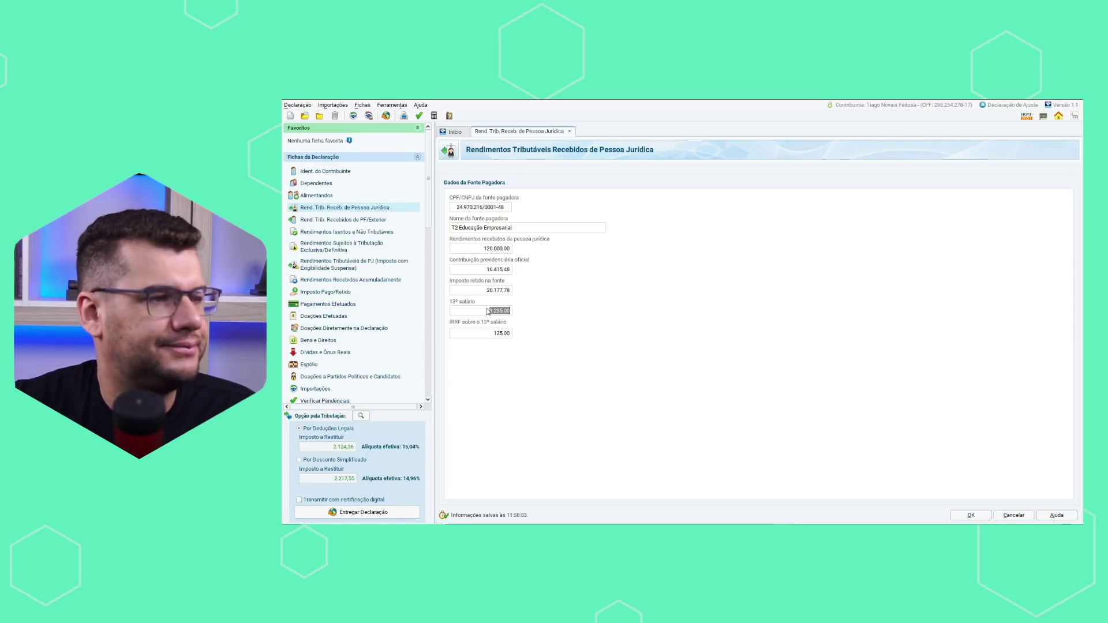
text(10000)
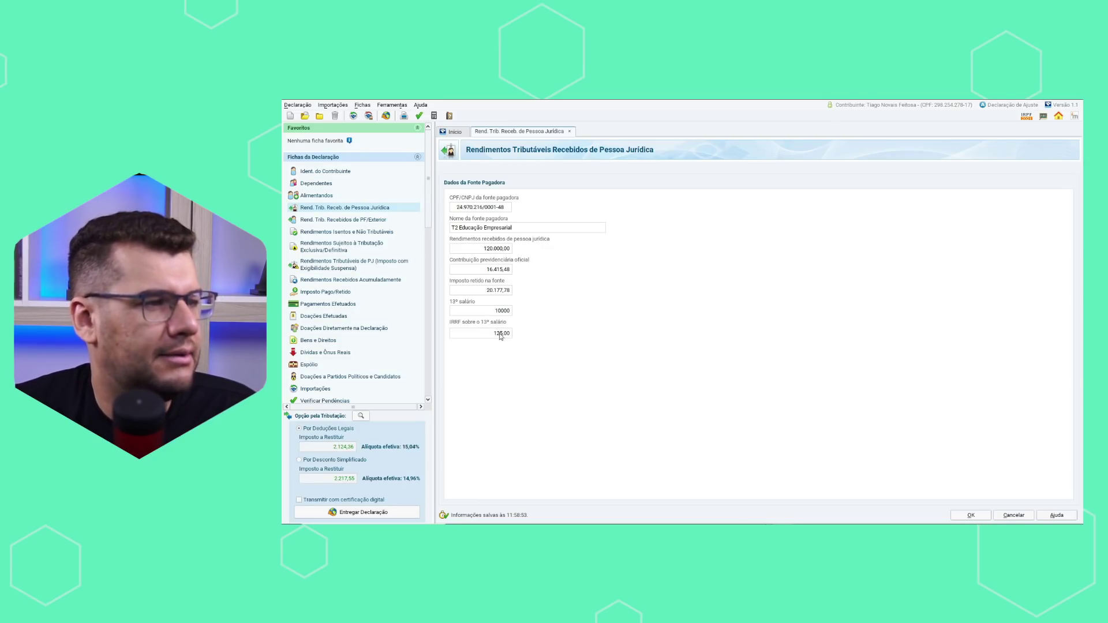
In the Excel sheet, calculate the IRRF on the 13º salário in D7 by dividing Valor do IRRF anual (B7) by 13
click(501, 333)
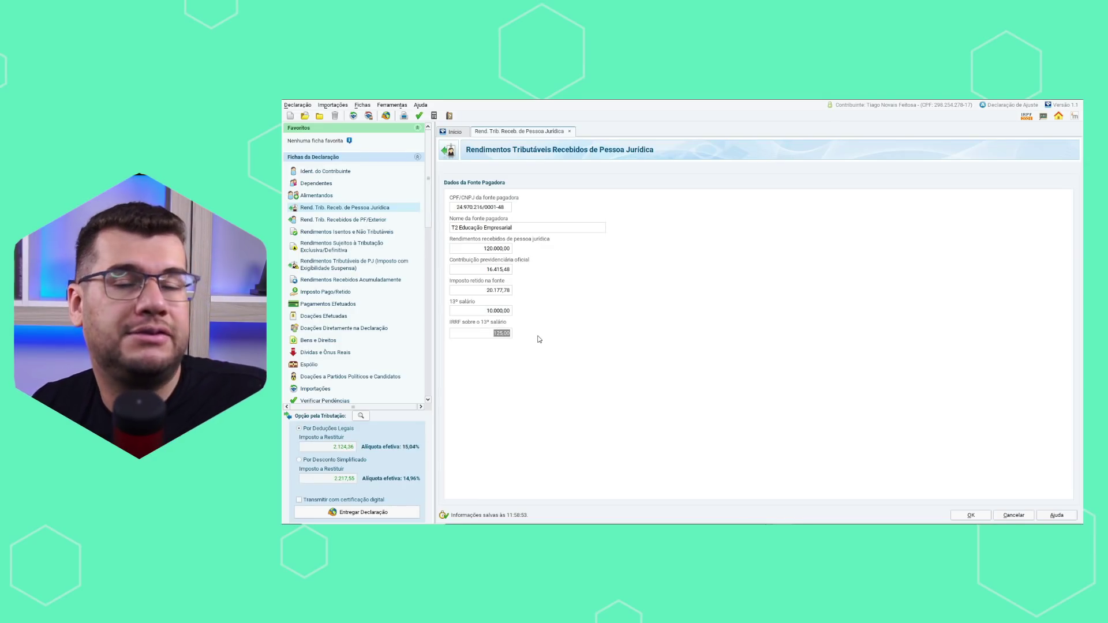
key(alt+Tab)
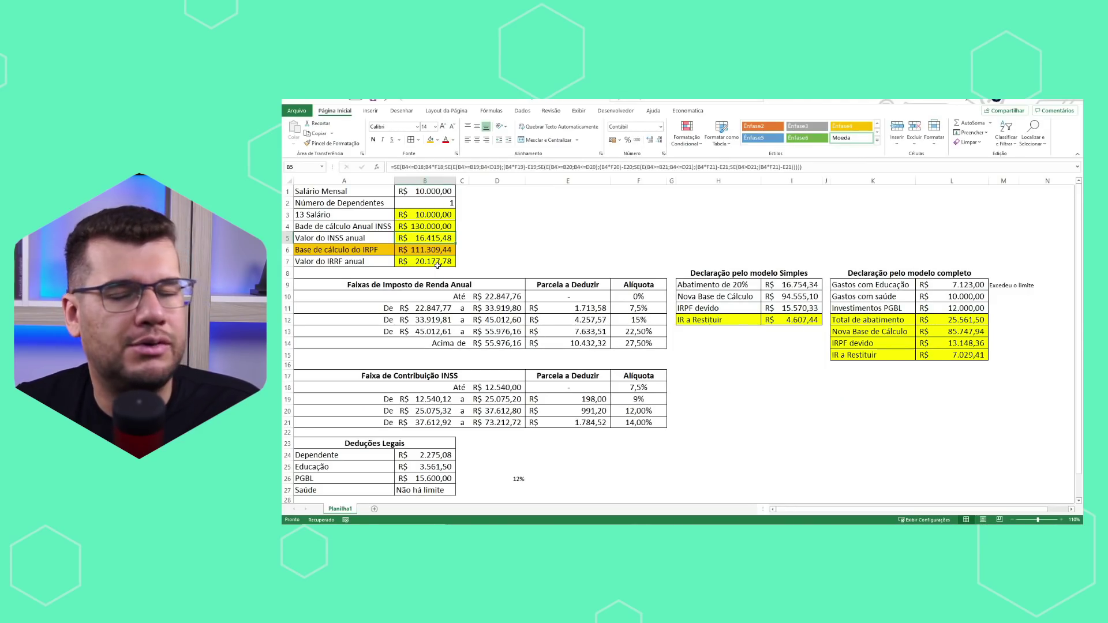
key(alt+Tab)
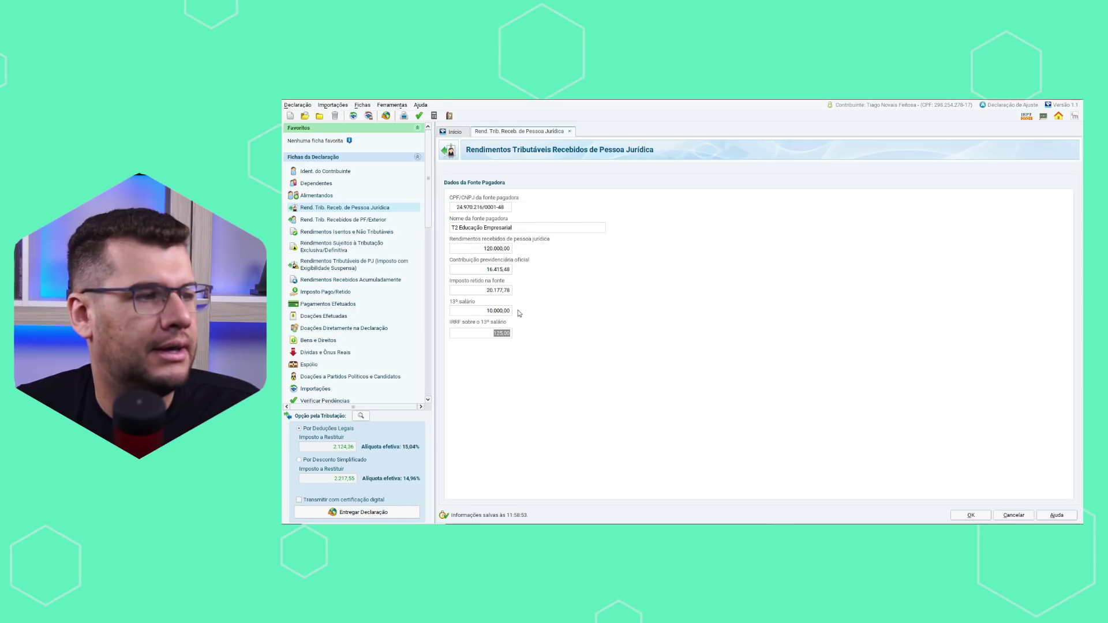
key(alt+Tab)
click(483, 265)
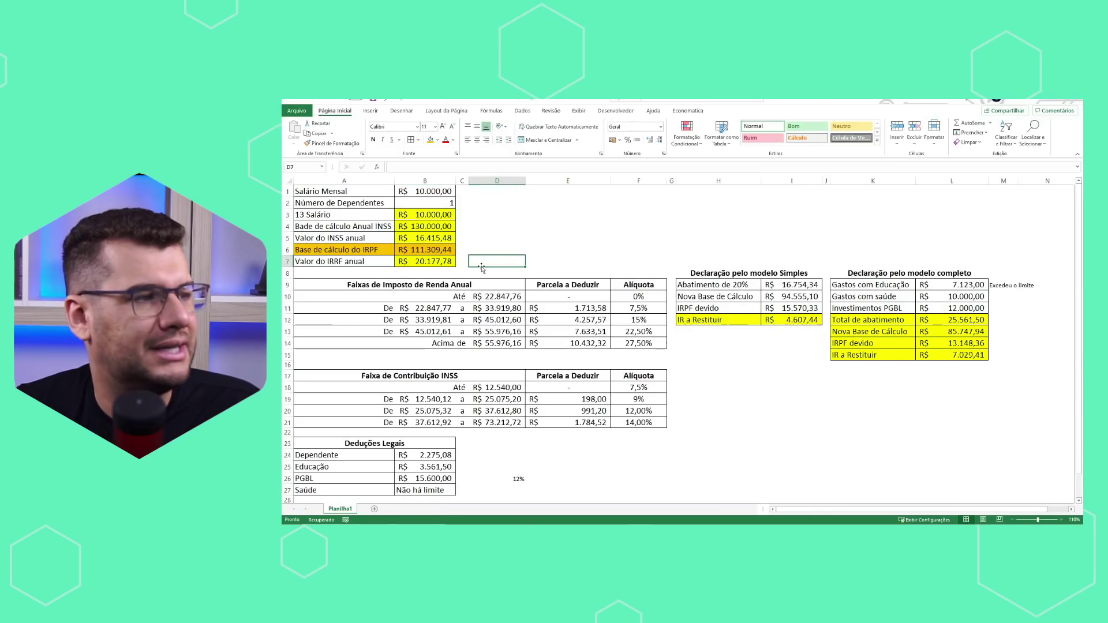
text(=)
key(Left)
key(Left)
text(/)
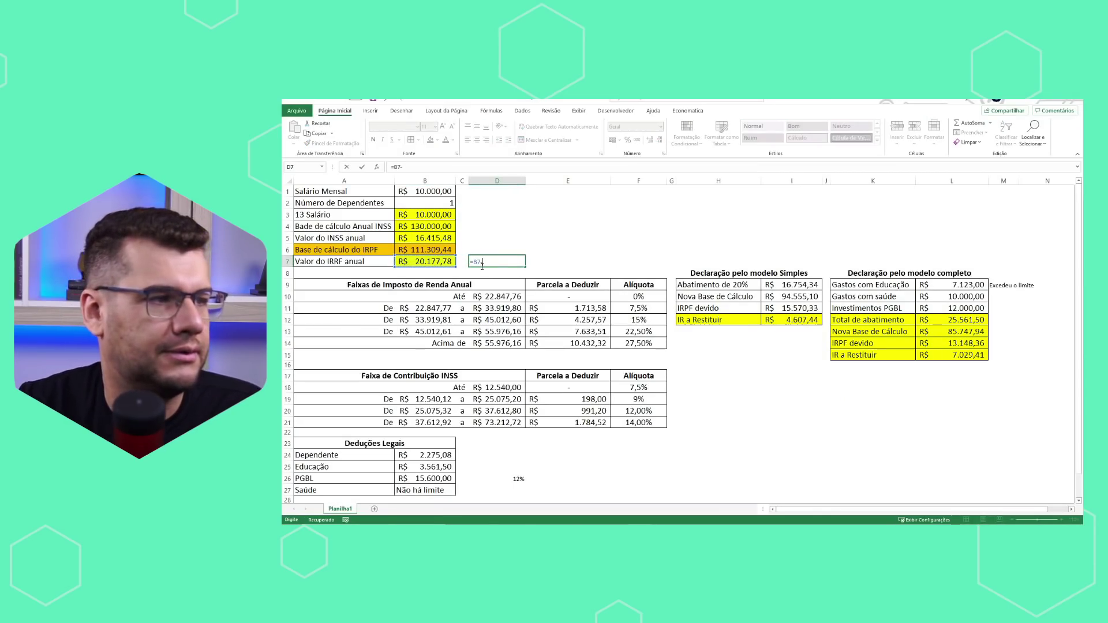
text(12)
key(Return)
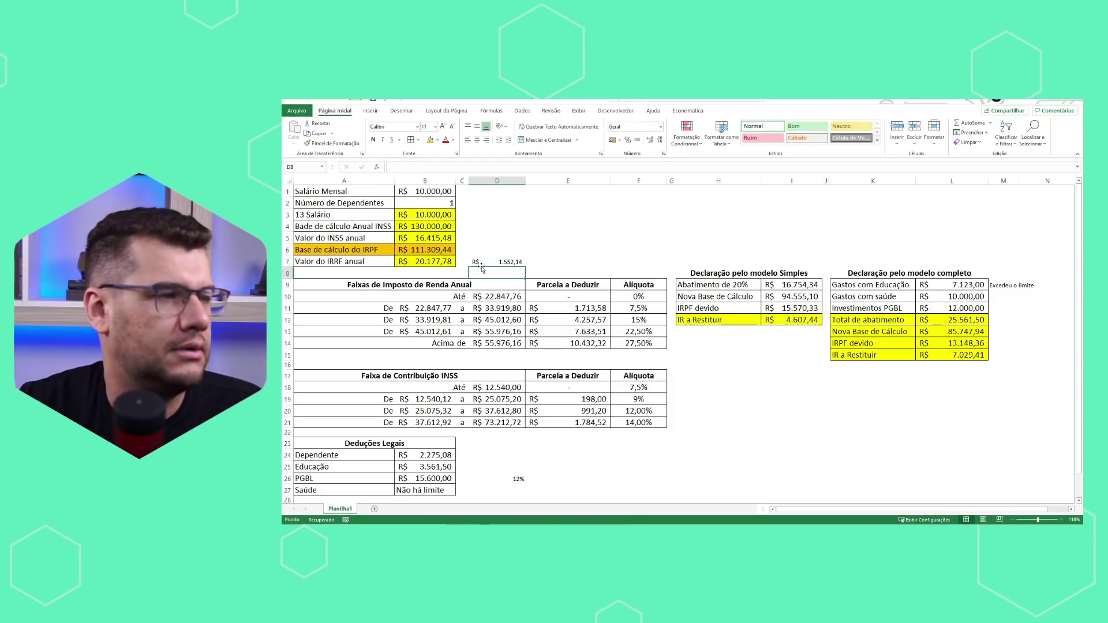
Back in IRPF 2021, set IRRF sobre o 13º salário to 1.552,14 and save the payer entry
key(alt+Tab)
text(1)
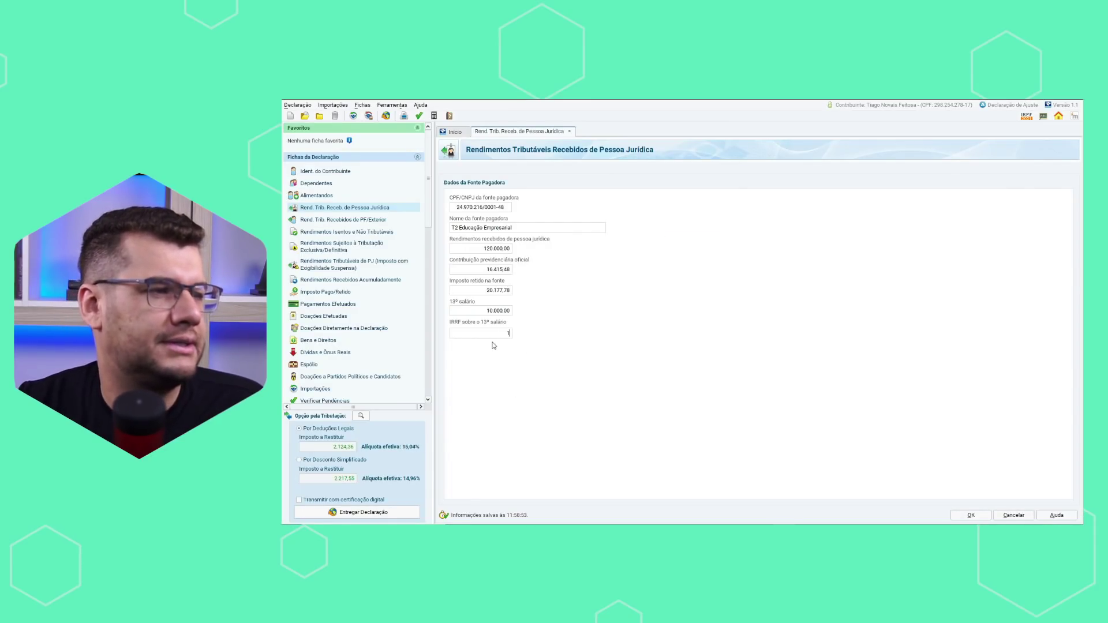
text(.552,14)
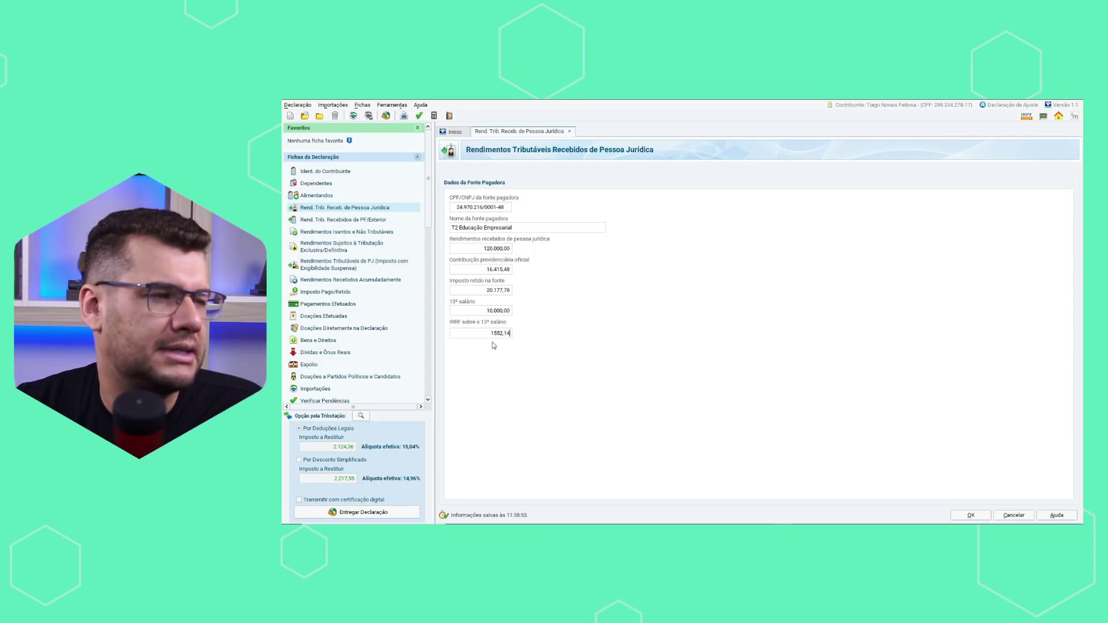
key(Tab)
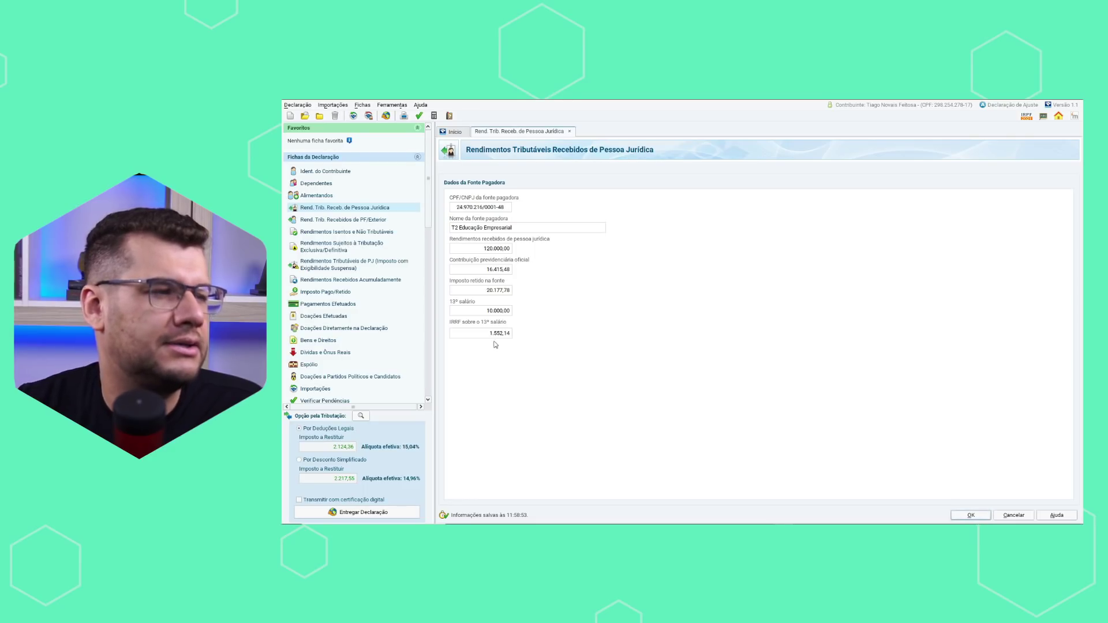
click(977, 514)
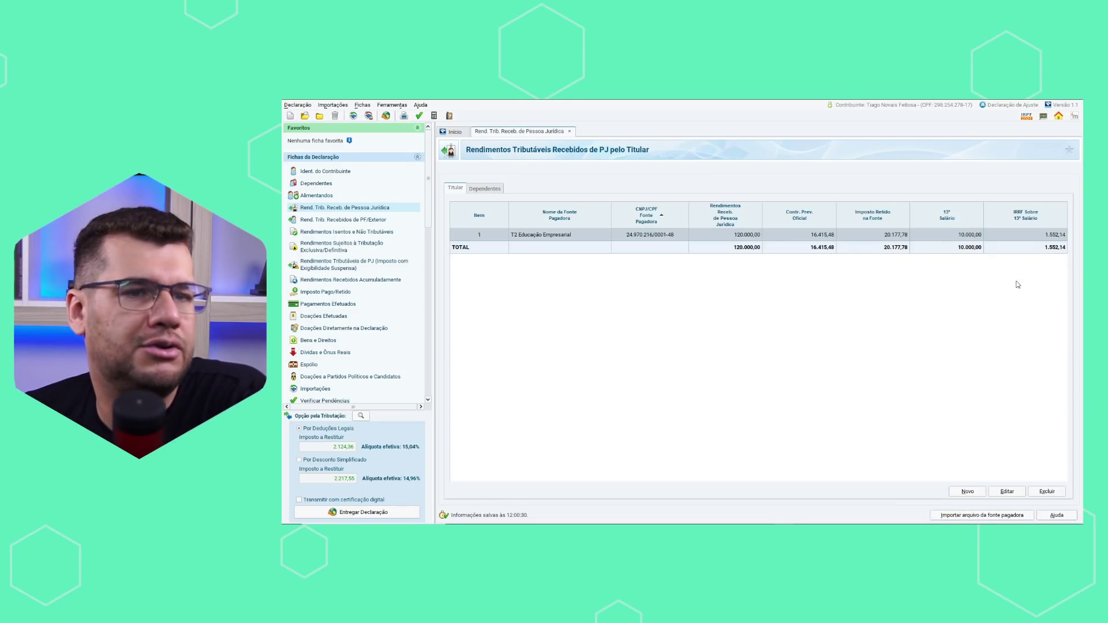
Review the forms for income from PF/Exterior, Rendimentos Isentos e Não Tributáveis and Tributação Exclusiva/Definitiva
click(367, 220)
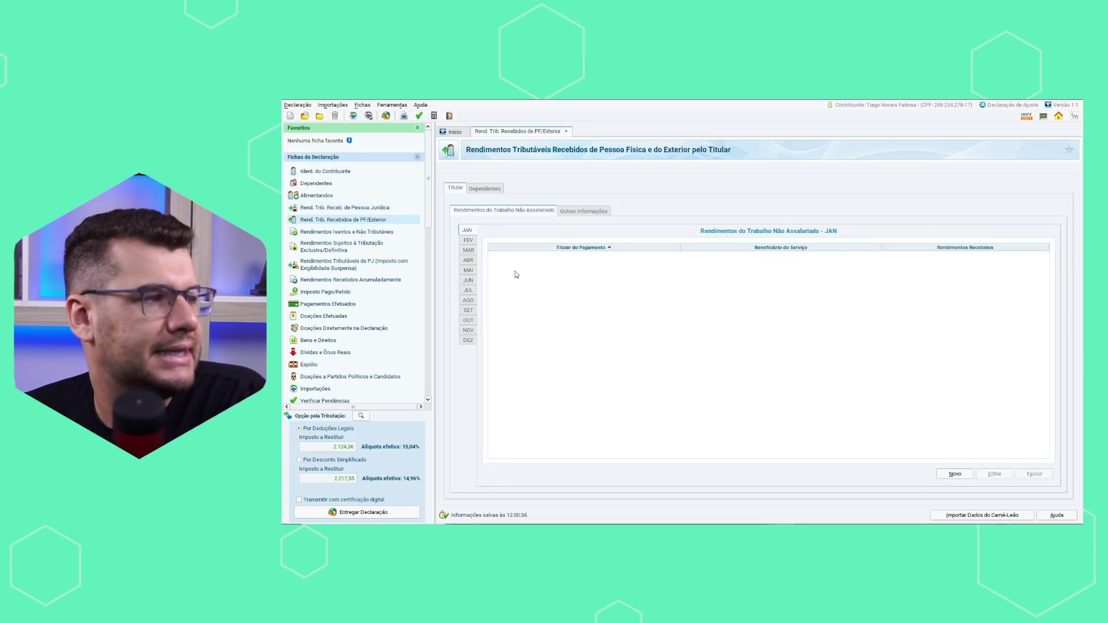
click(374, 232)
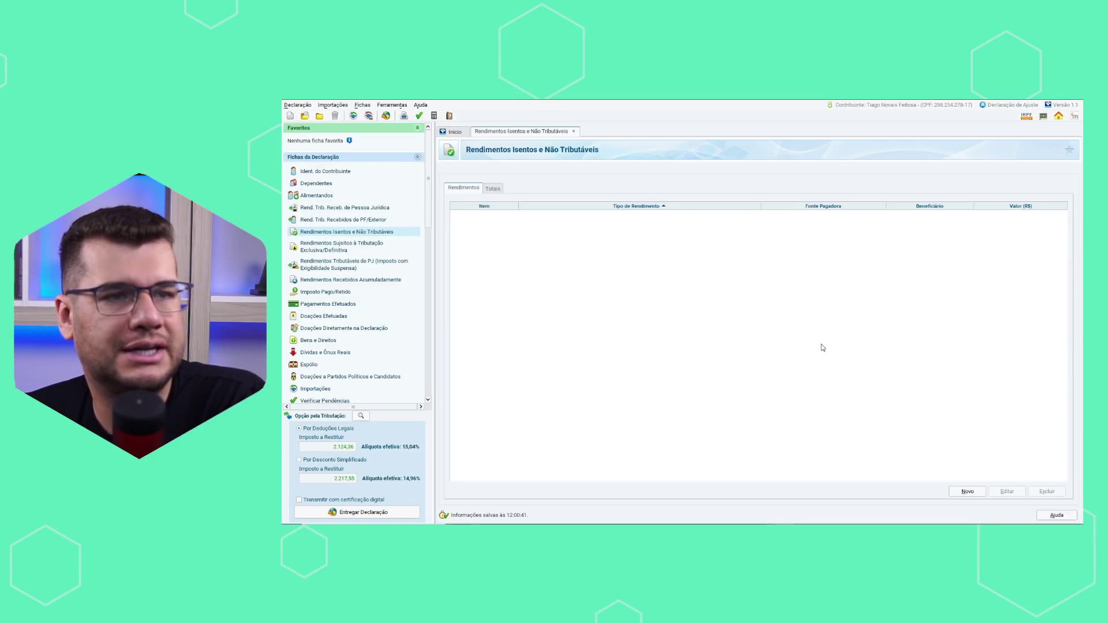
click(362, 248)
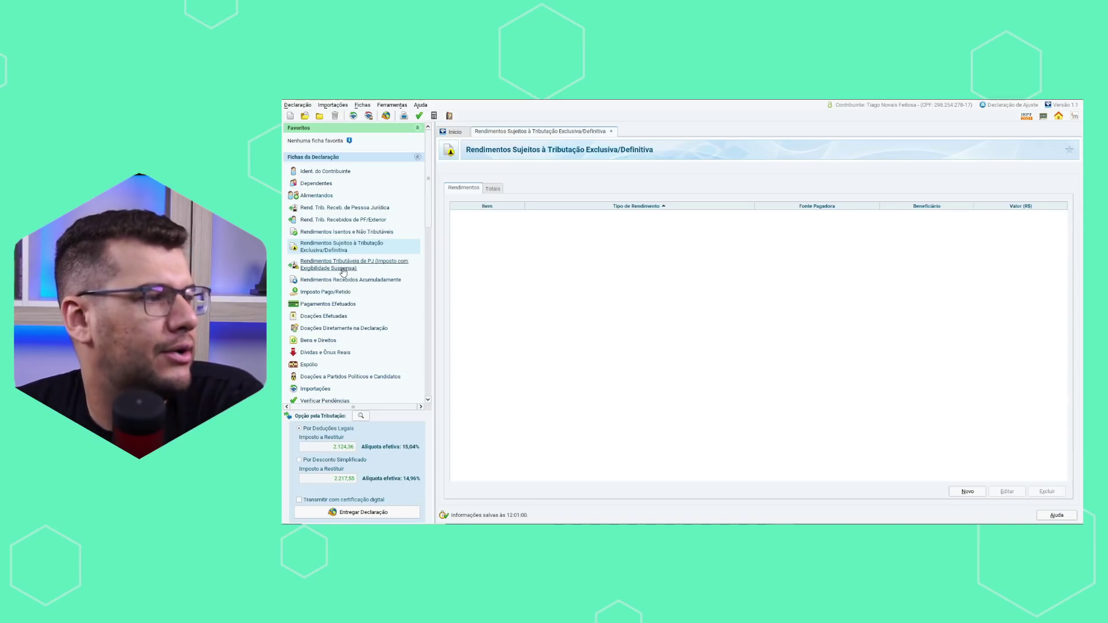
Review the forms for PJ income with Exigibilidade Suspensa, Rendimentos Recebidos Acumuladamente, Imposto Pago/Retido, Pagamentos Efetuados, Doações Efetuadas and Doações Diretamente na Declaração
click(371, 266)
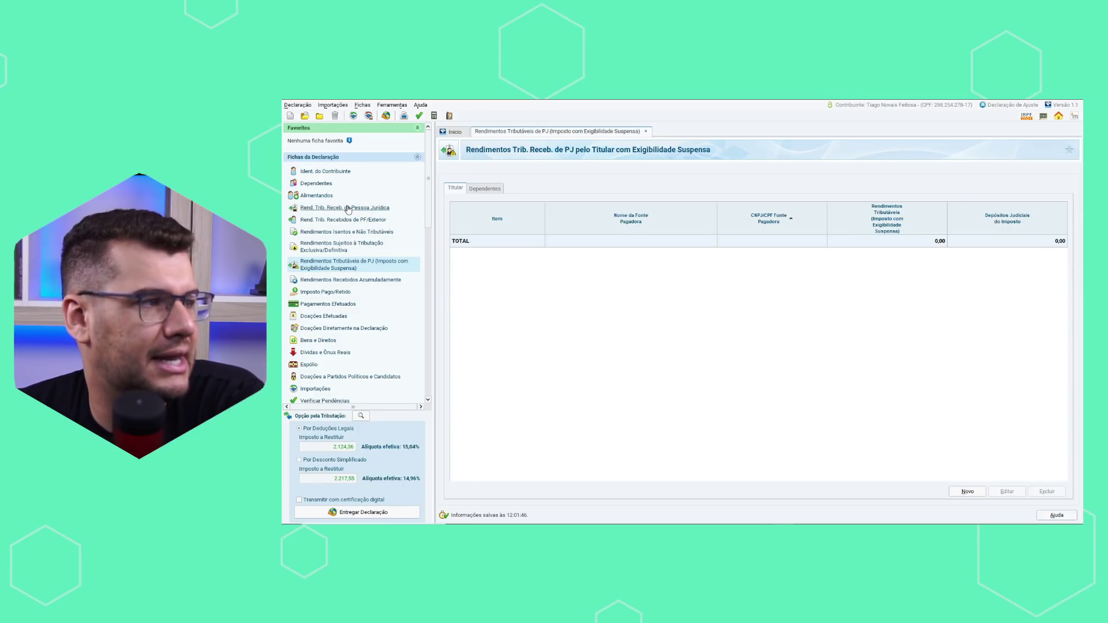
click(364, 279)
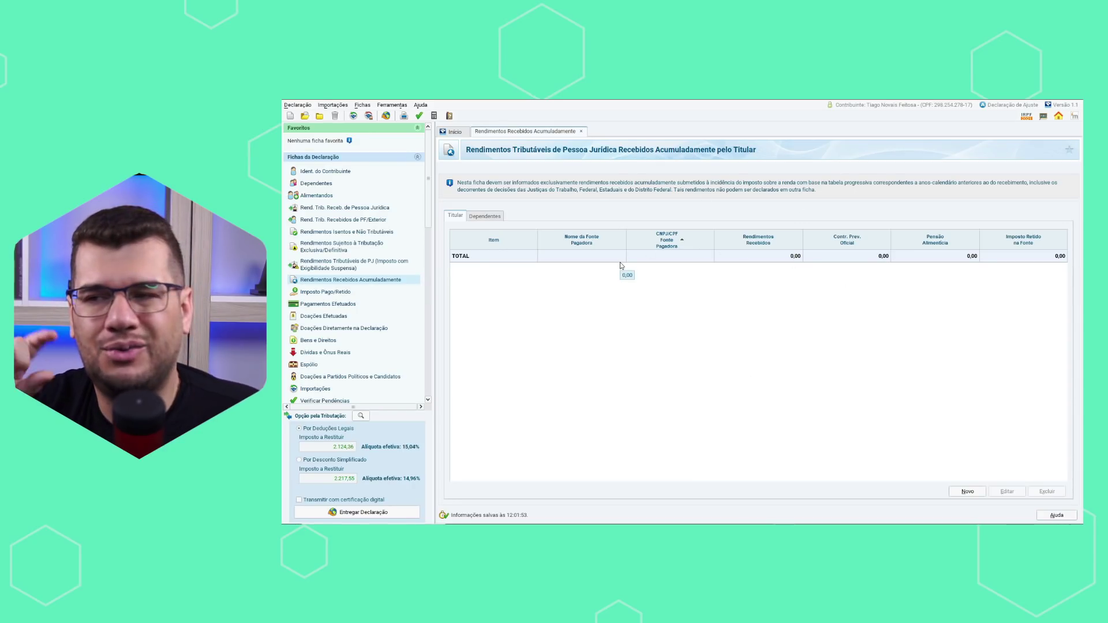
click(333, 292)
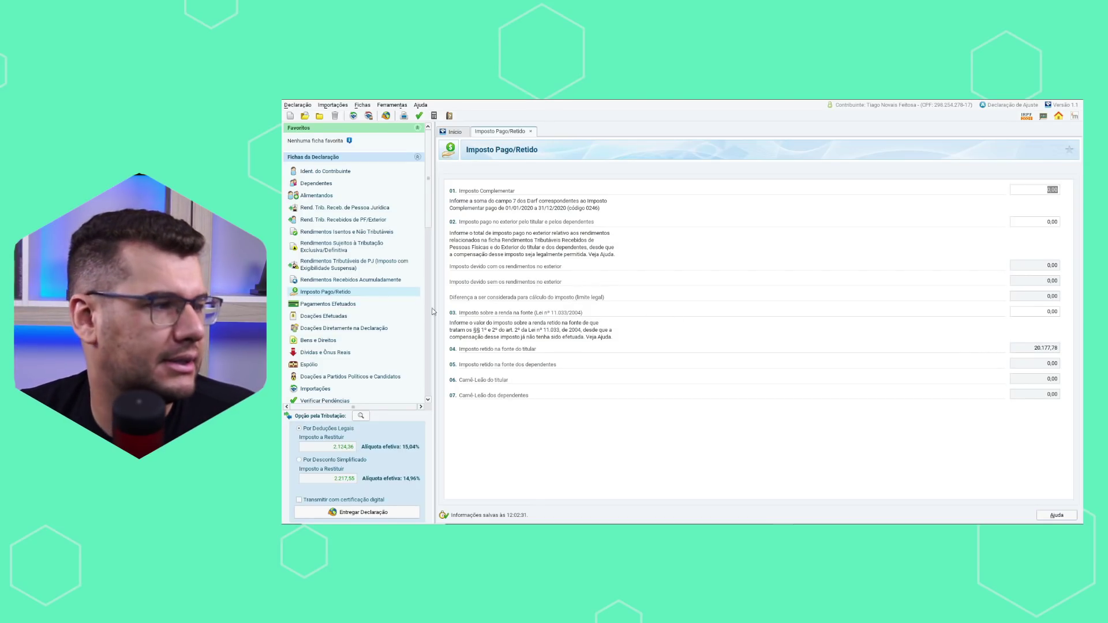
click(327, 305)
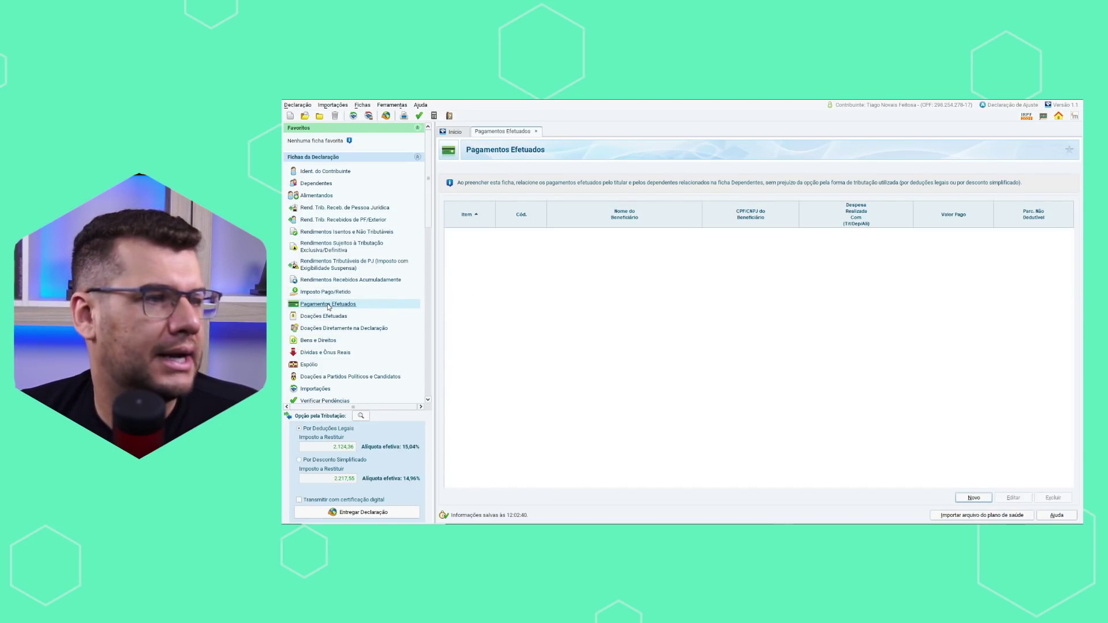
click(334, 317)
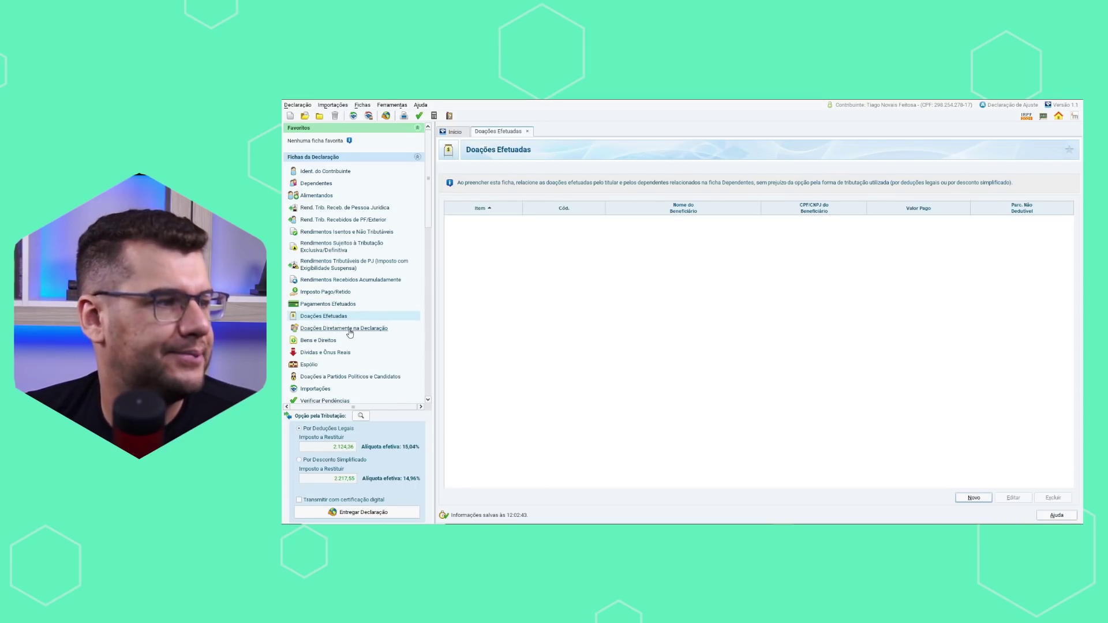
click(350, 330)
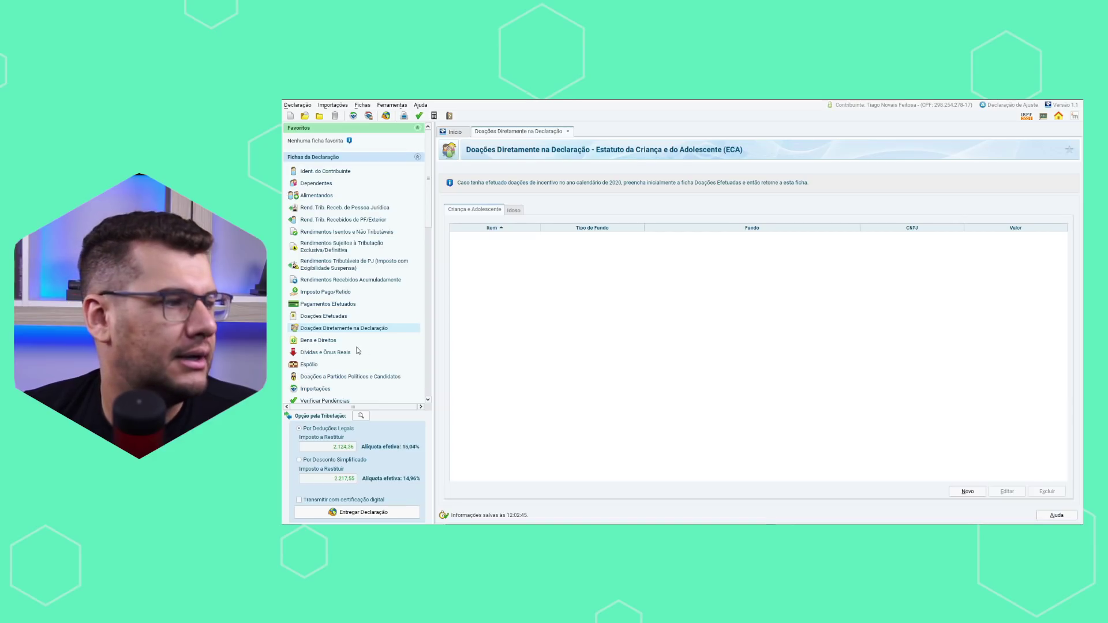
Add a new item under Bens e Direitos with the code 81 - Criptoativo Bitcoin - BTC
click(325, 343)
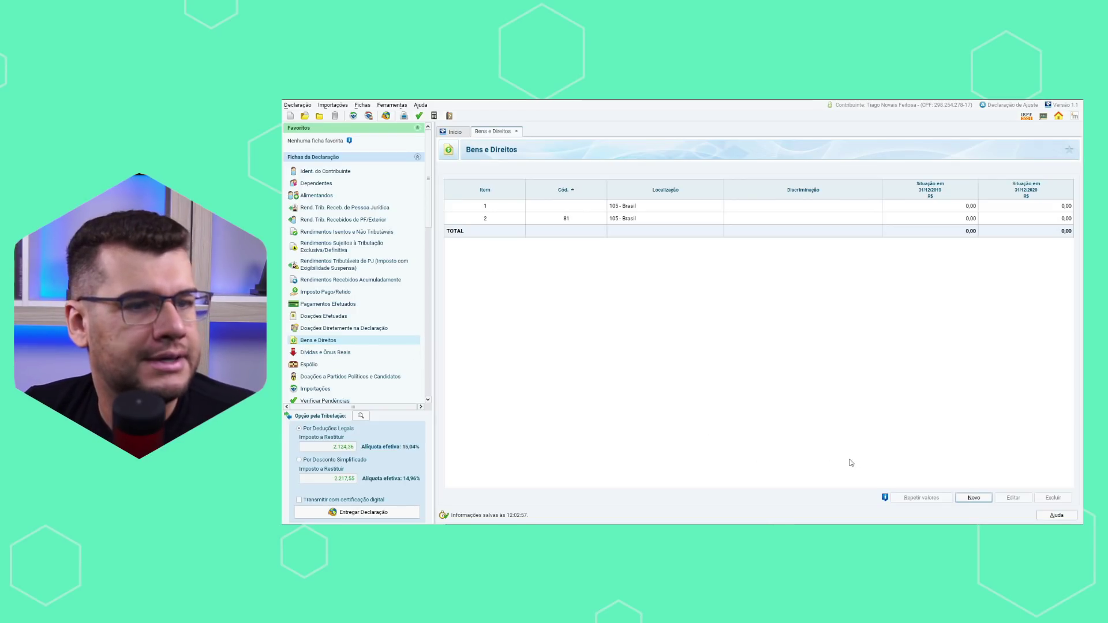
click(974, 497)
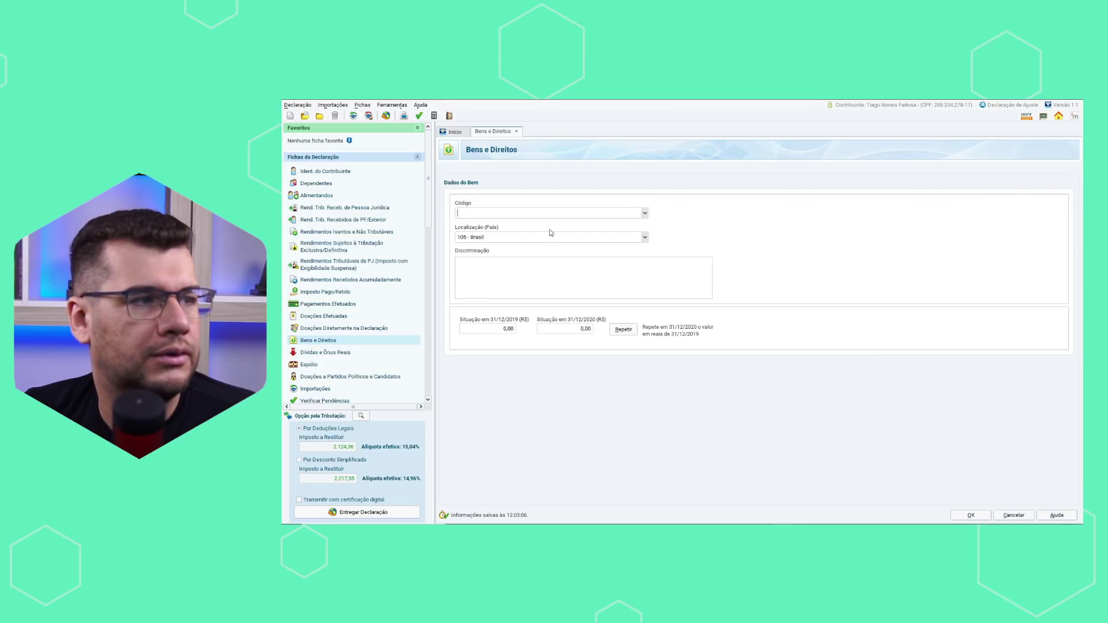
click(644, 213)
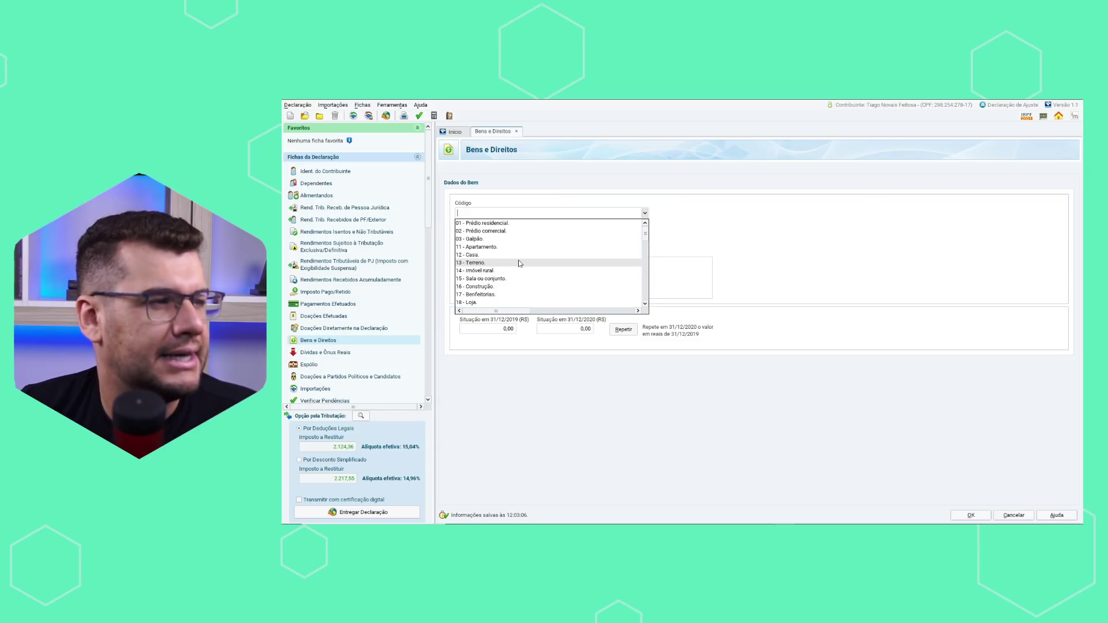
scroll(548, 280, down, 1)
scroll(579, 297, down, 1)
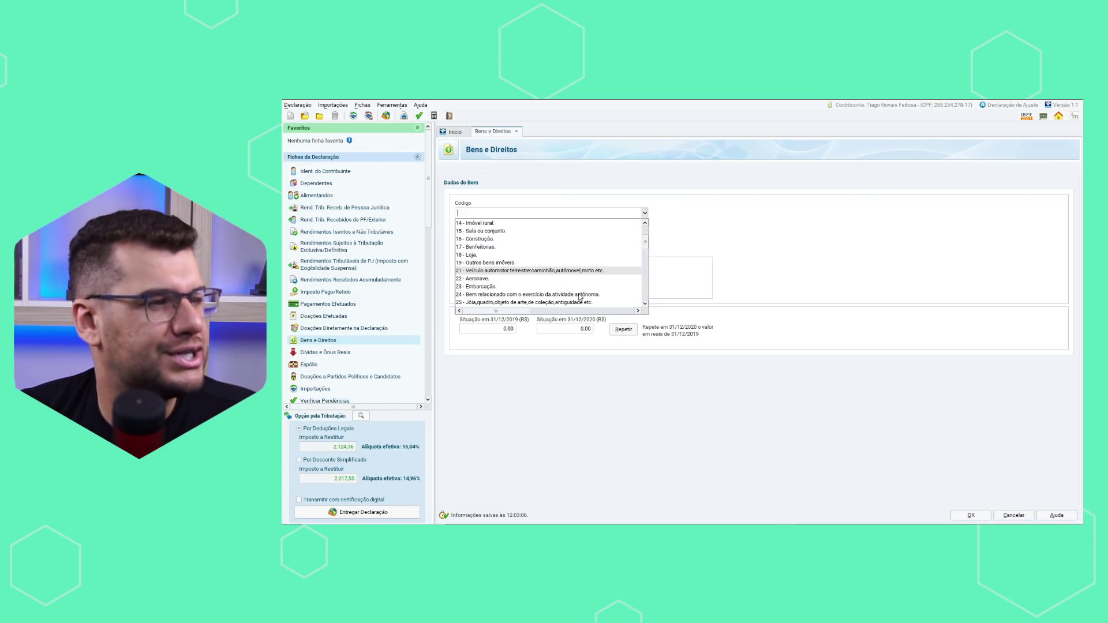
scroll(554, 285, down, 1)
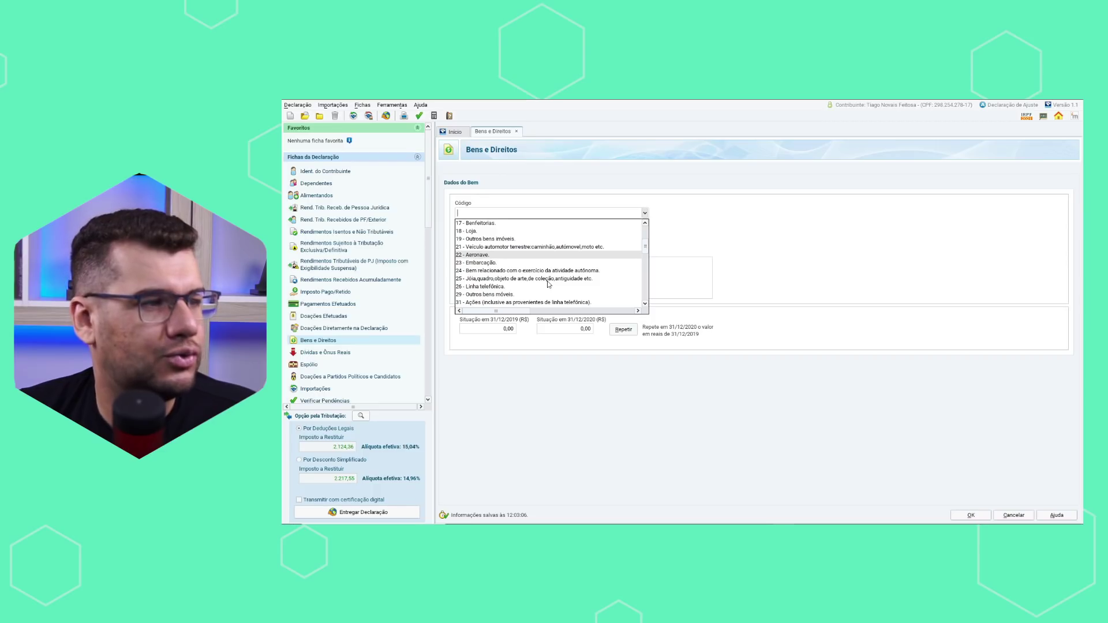
scroll(548, 284, down, 1)
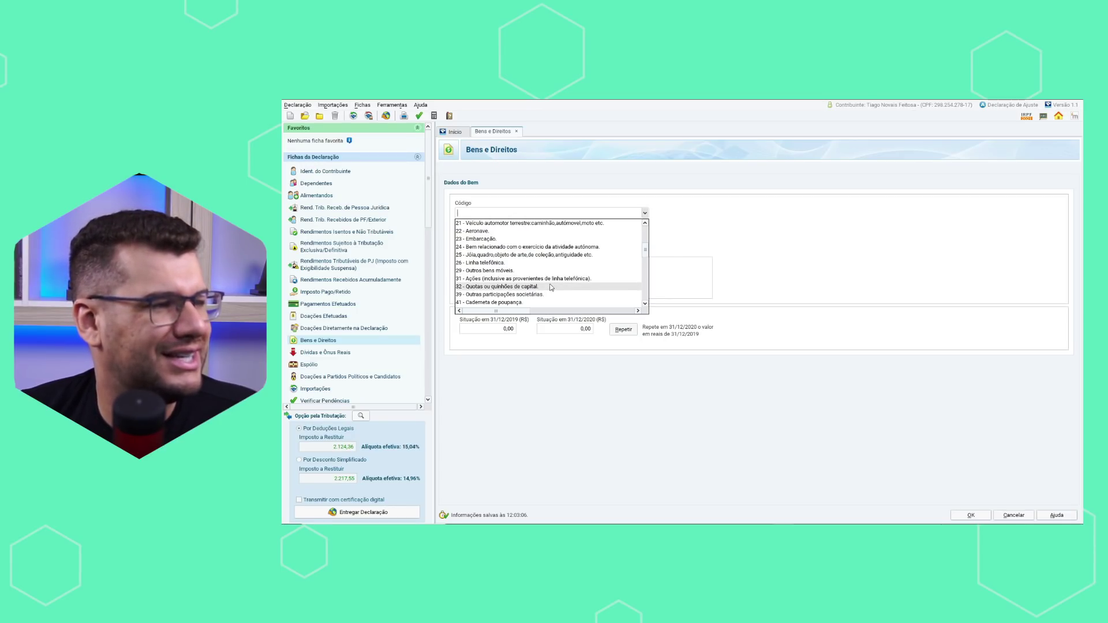
scroll(552, 293, down, 1)
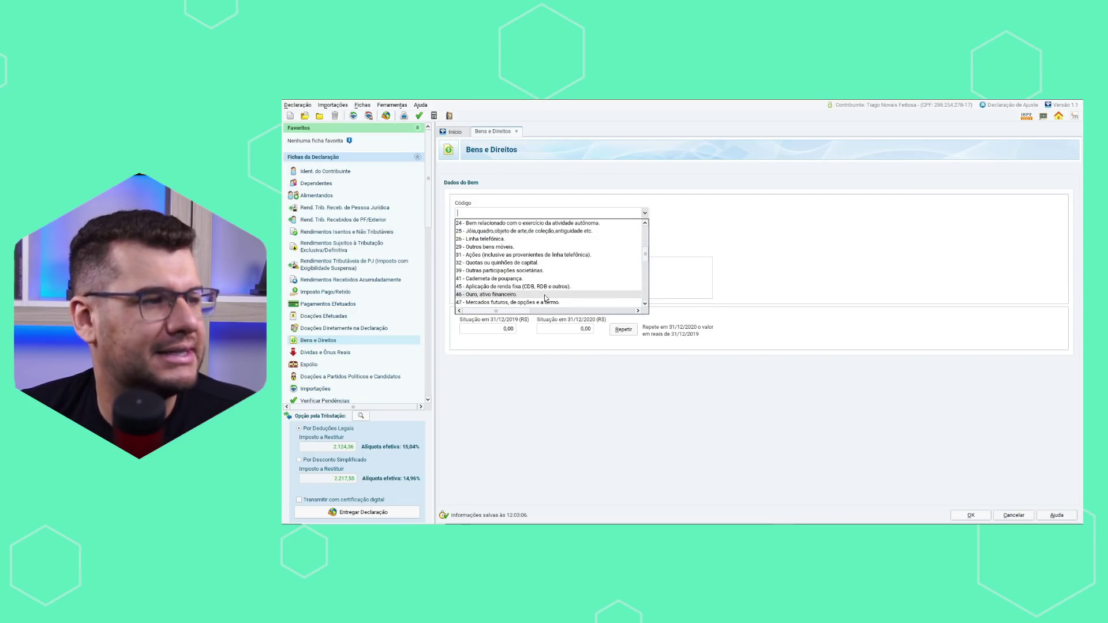
scroll(545, 297, down, 1)
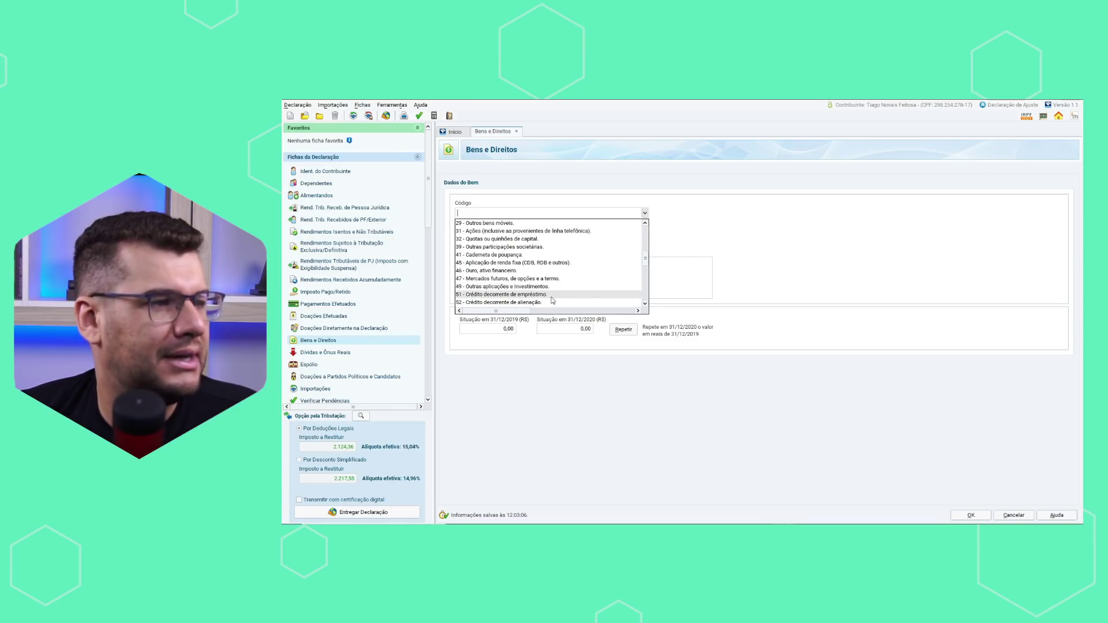
scroll(551, 297, down, 1)
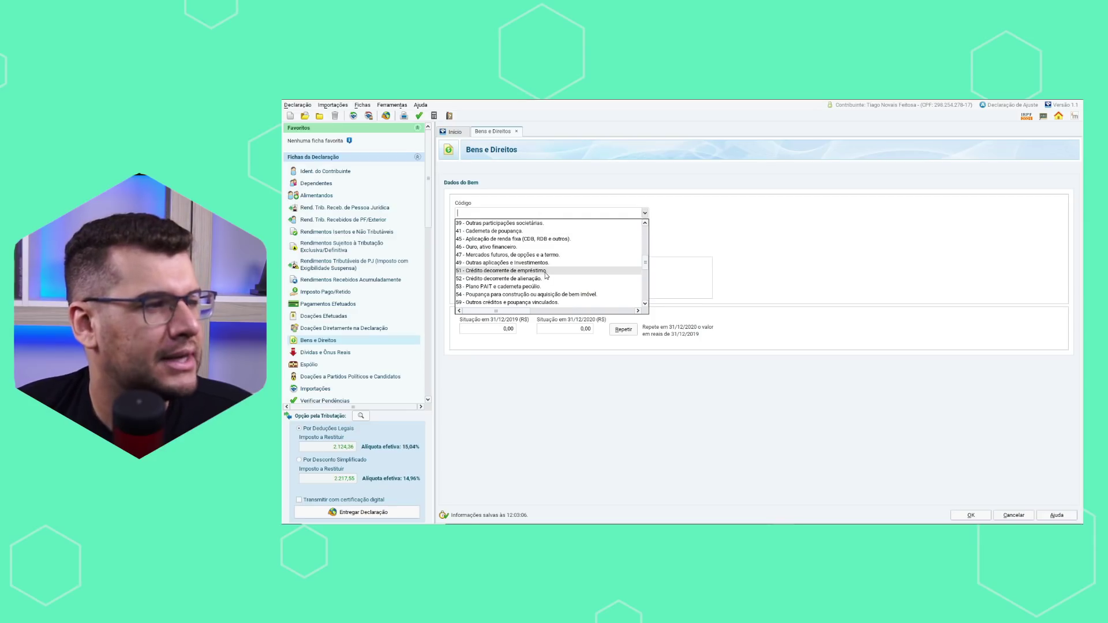
scroll(549, 294, down, 1)
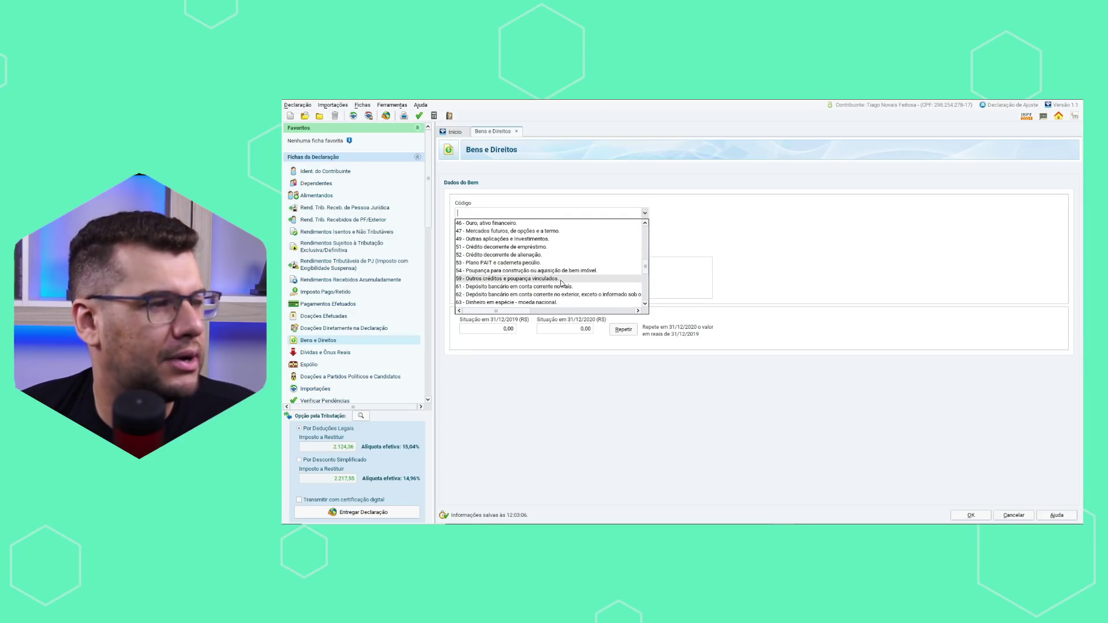
scroll(555, 286, down, 1)
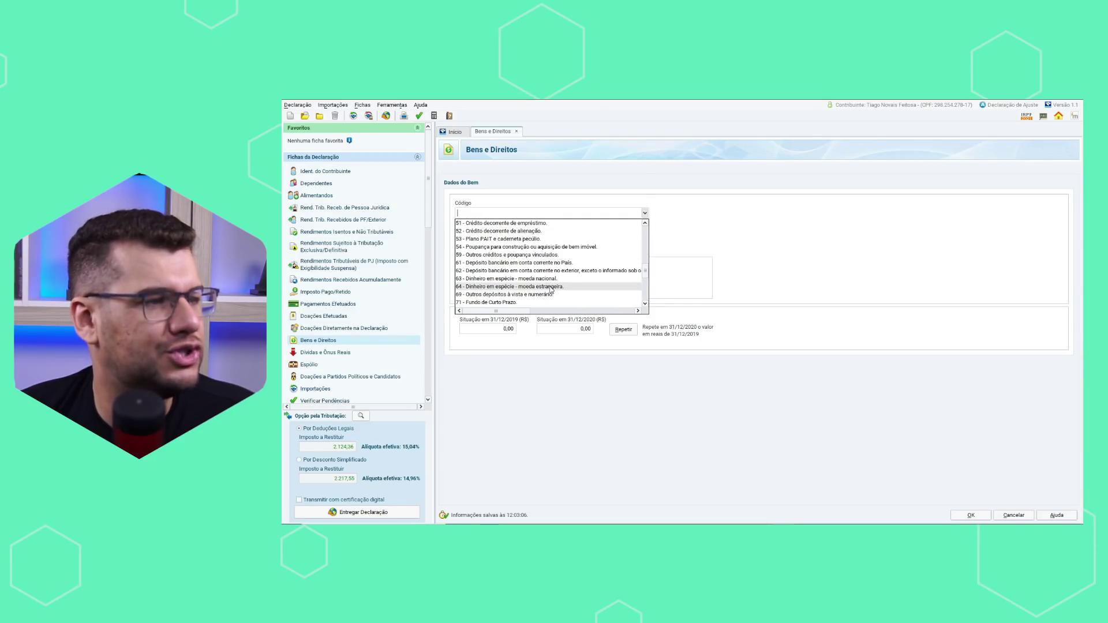
scroll(542, 288, down, 1)
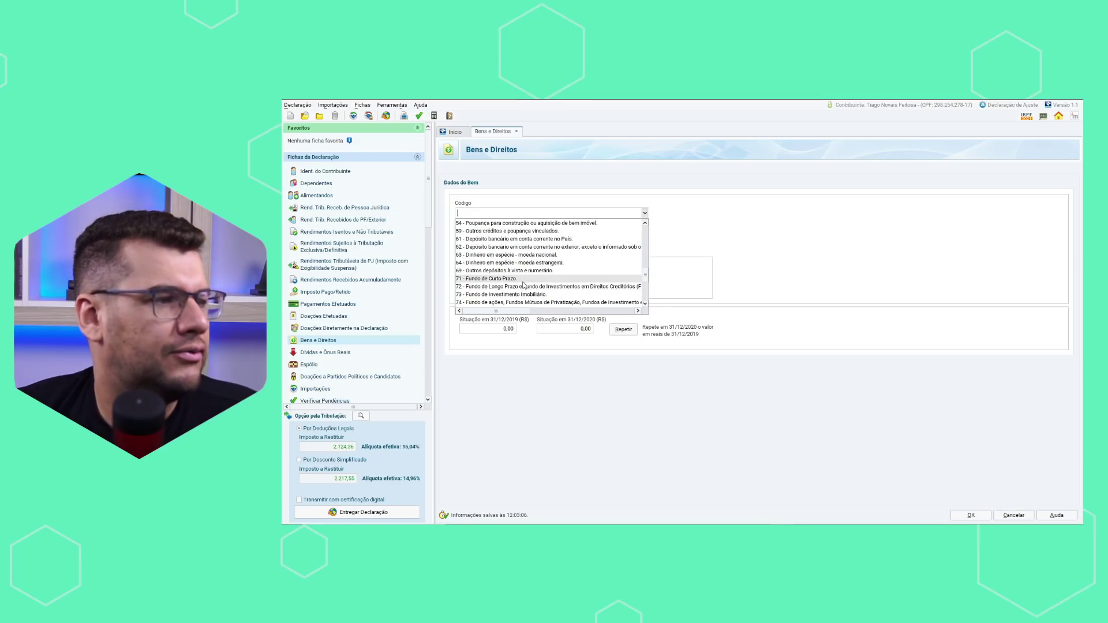
scroll(524, 285, down, 2)
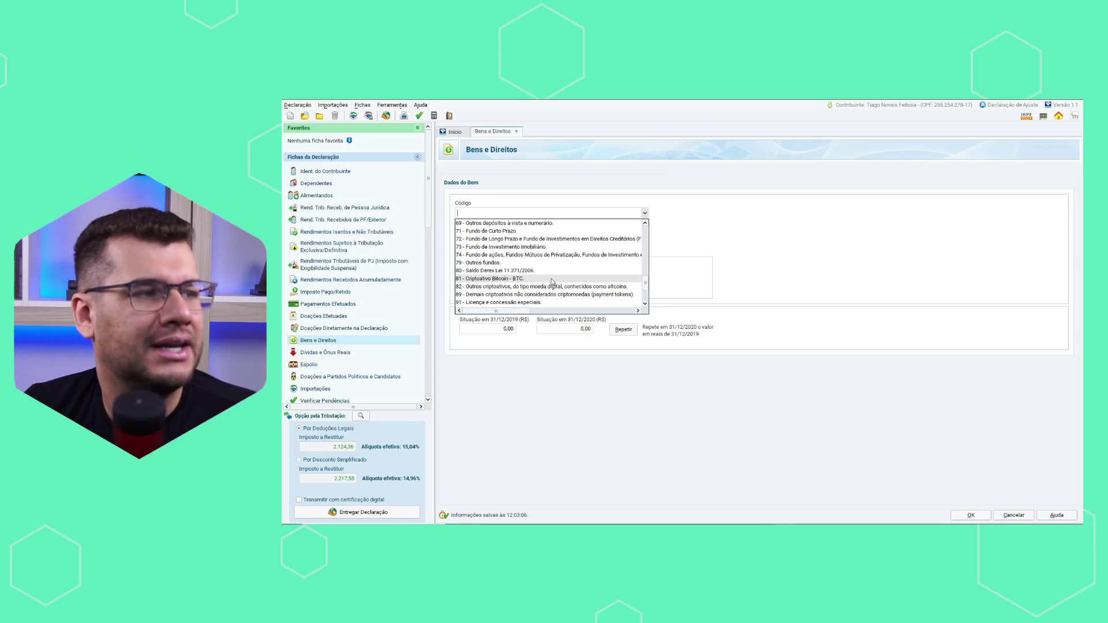
click(551, 279)
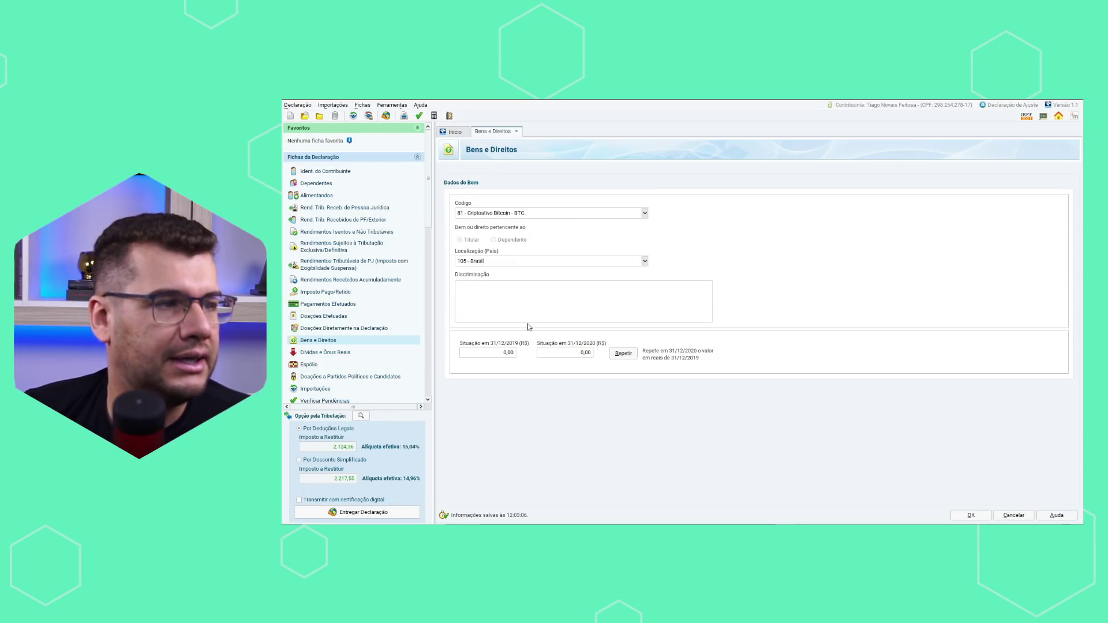
Go through the asset's Discriminação, Situação em 31/12/2019 and Situação em 31/12/2020 fields without entering anything
click(539, 309)
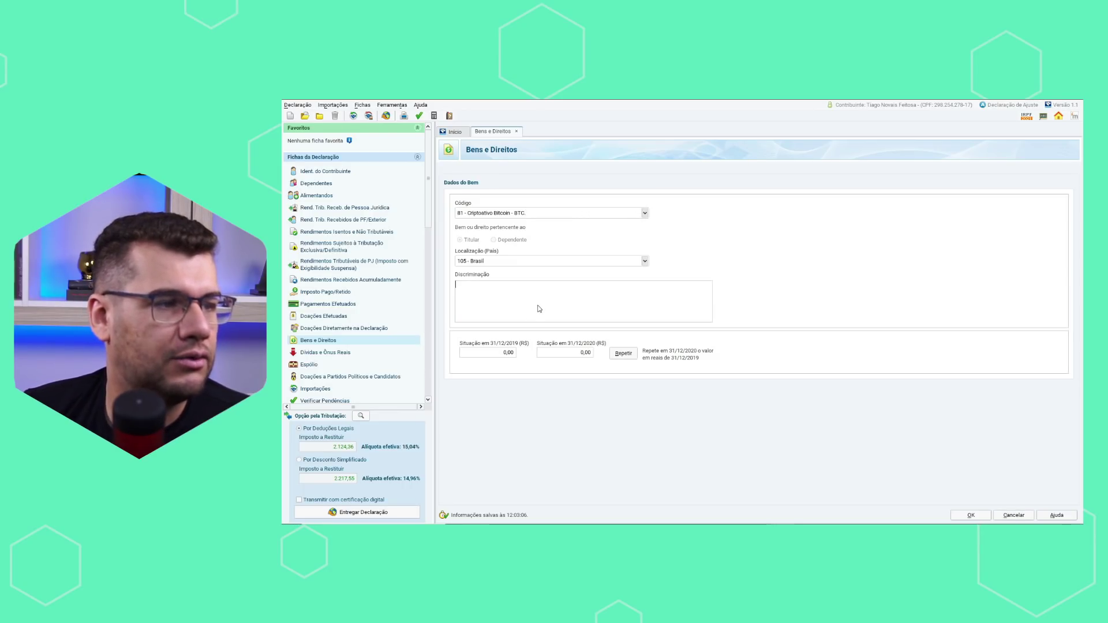
click(501, 355)
key(Tab)
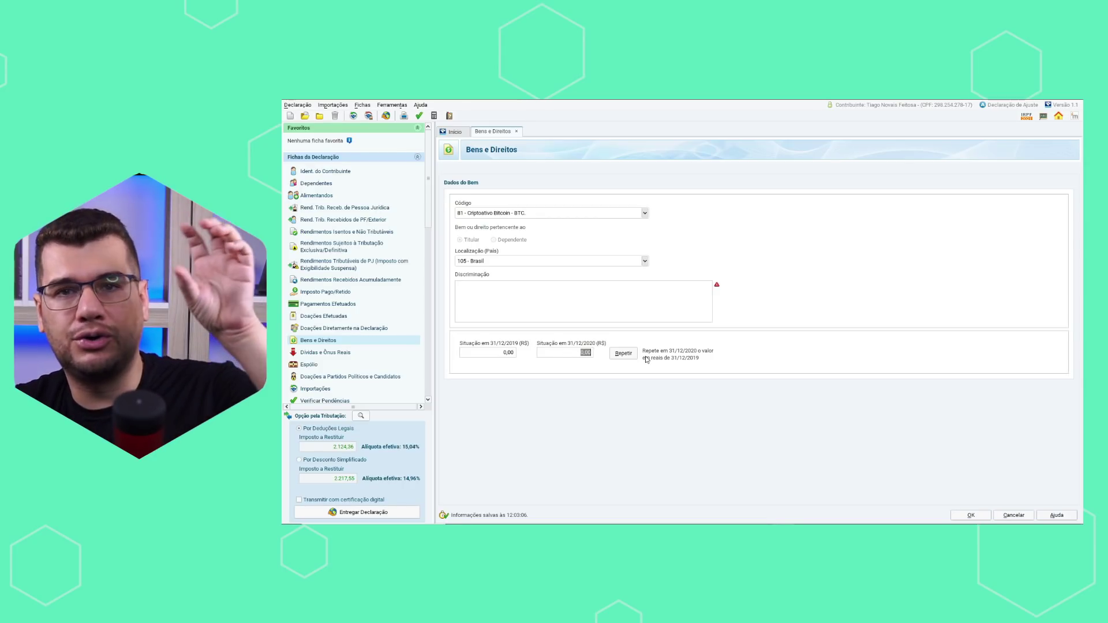
Add a new debt under Dívidas e Ônus Reais with the code 11 - Estabelecimento bancário comercial
click(341, 353)
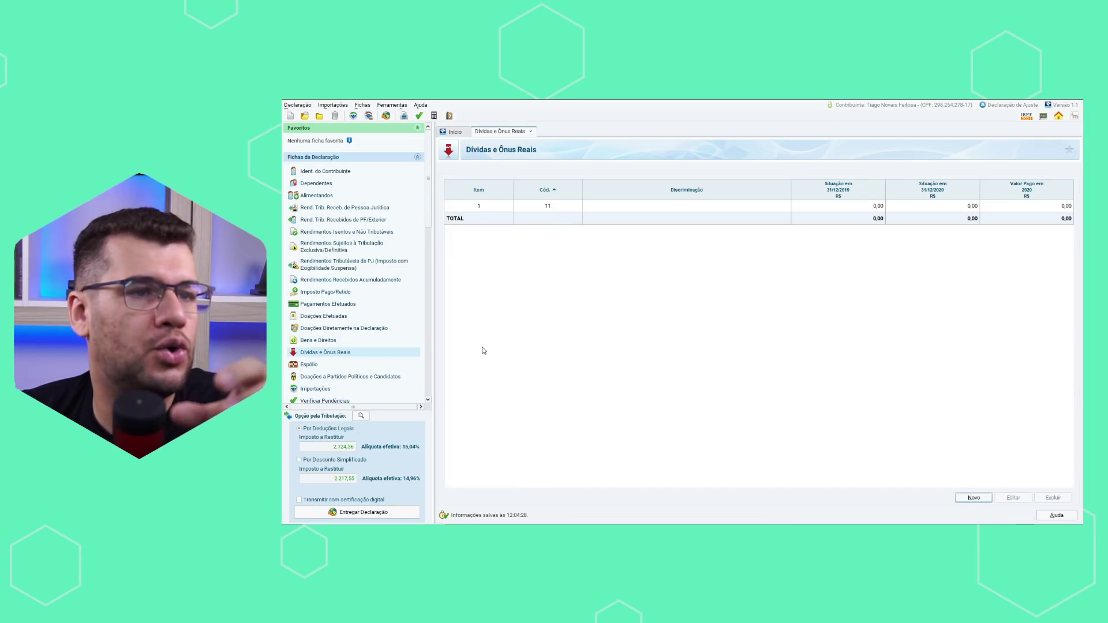
click(984, 500)
click(688, 208)
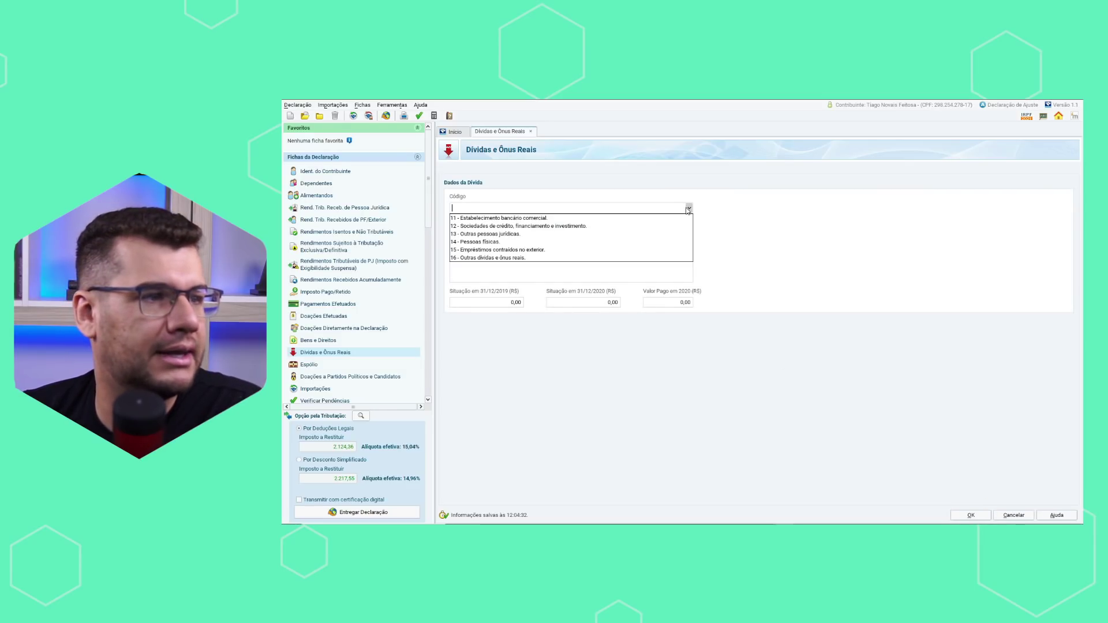
click(568, 220)
Set the debt's Discriminação to "parcelamento da casa" and go to its Valor Pago em 2020 field
click(528, 251)
text(jghf)
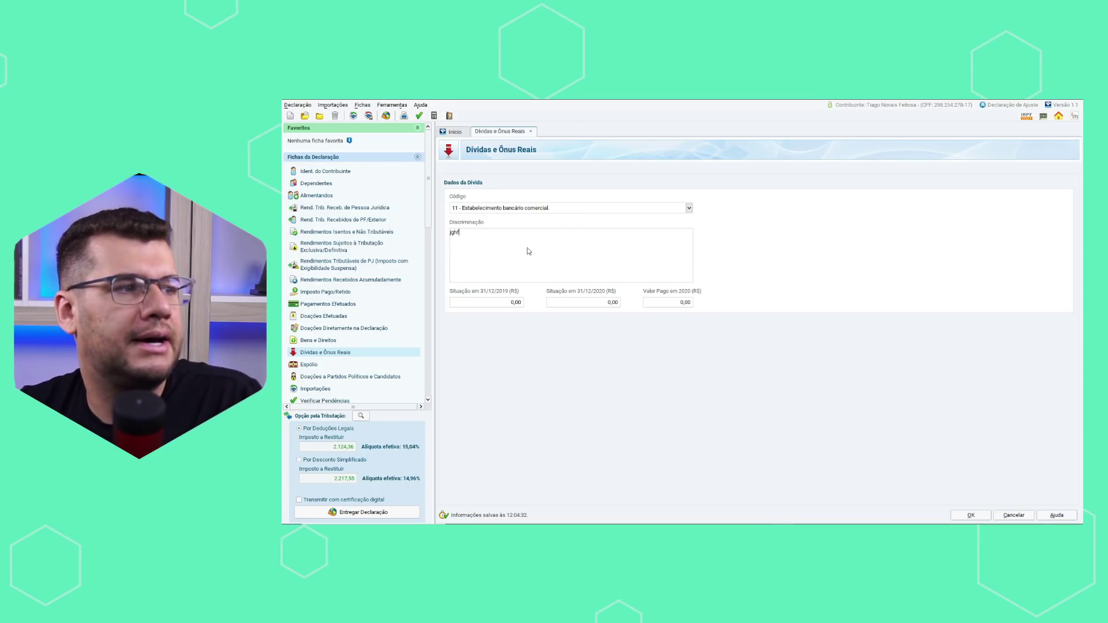
text(paem)
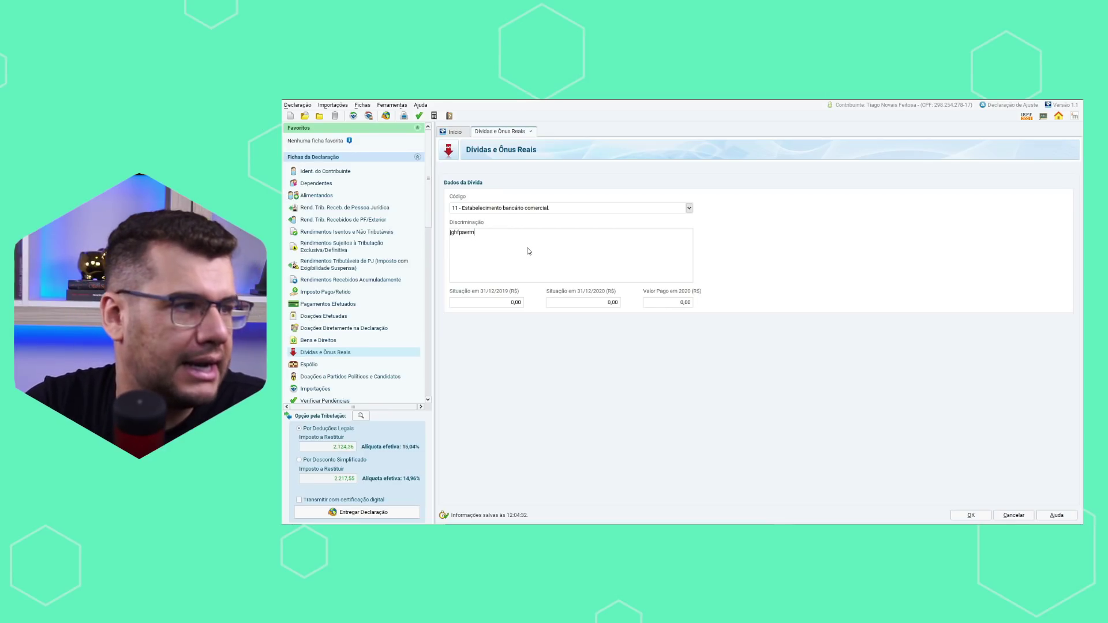
key(BackSpace)
key(BackSpace)
key(BackSpace)
key(BackSpace)
key(BackSpace)
key(BackSpace)
key(BackSpace)
key(BackSpace)
text(pr)
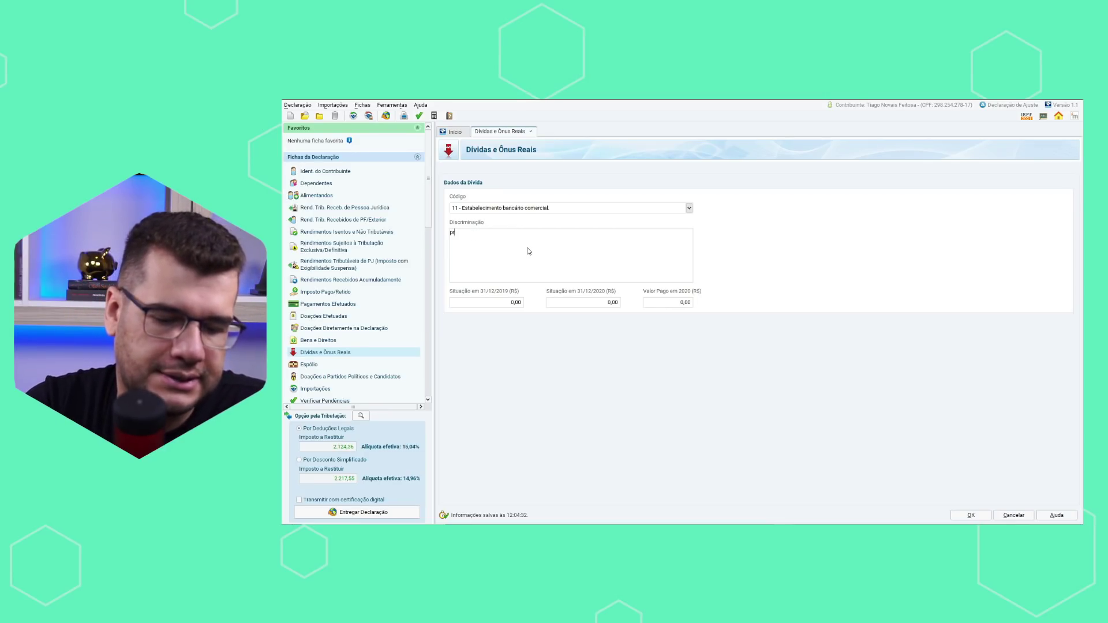
key(BackSpace)
text(arce)
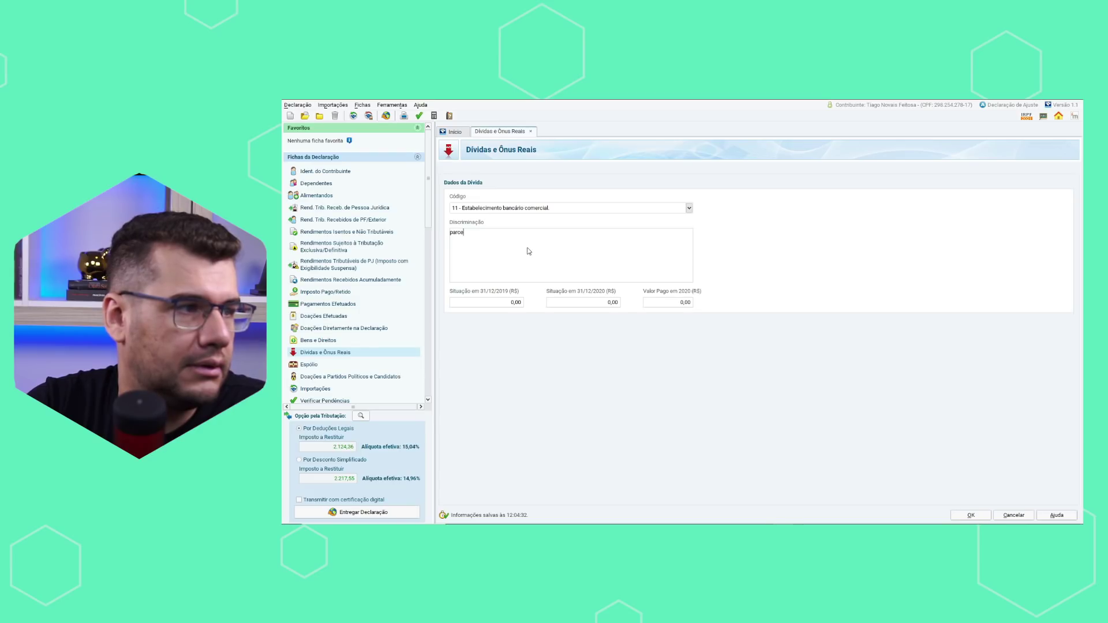
text(lamento da ca)
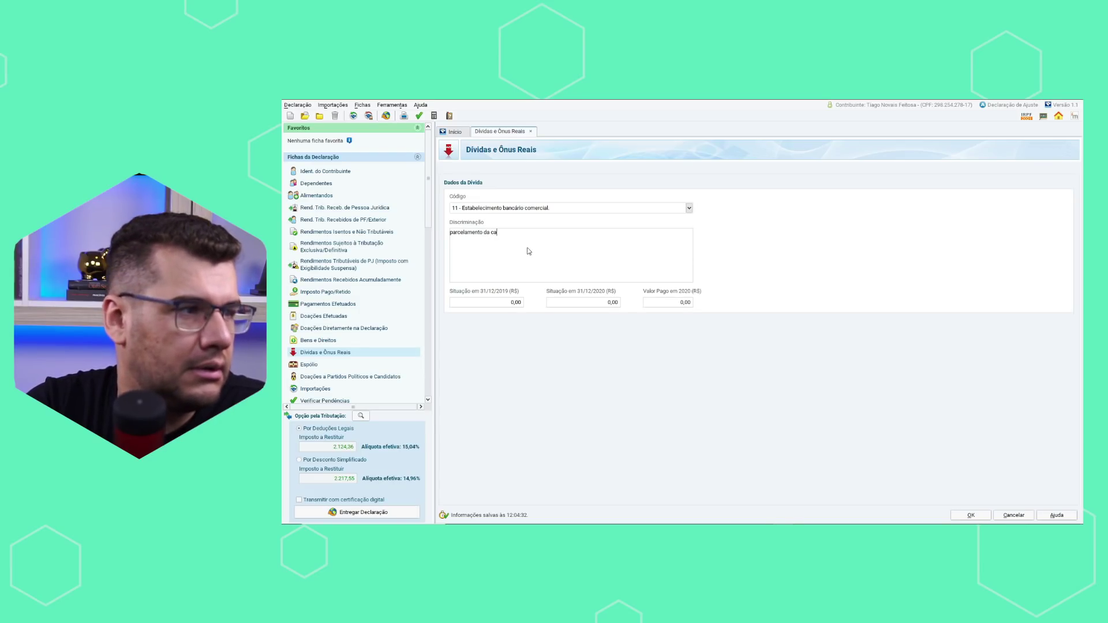
text(sa)
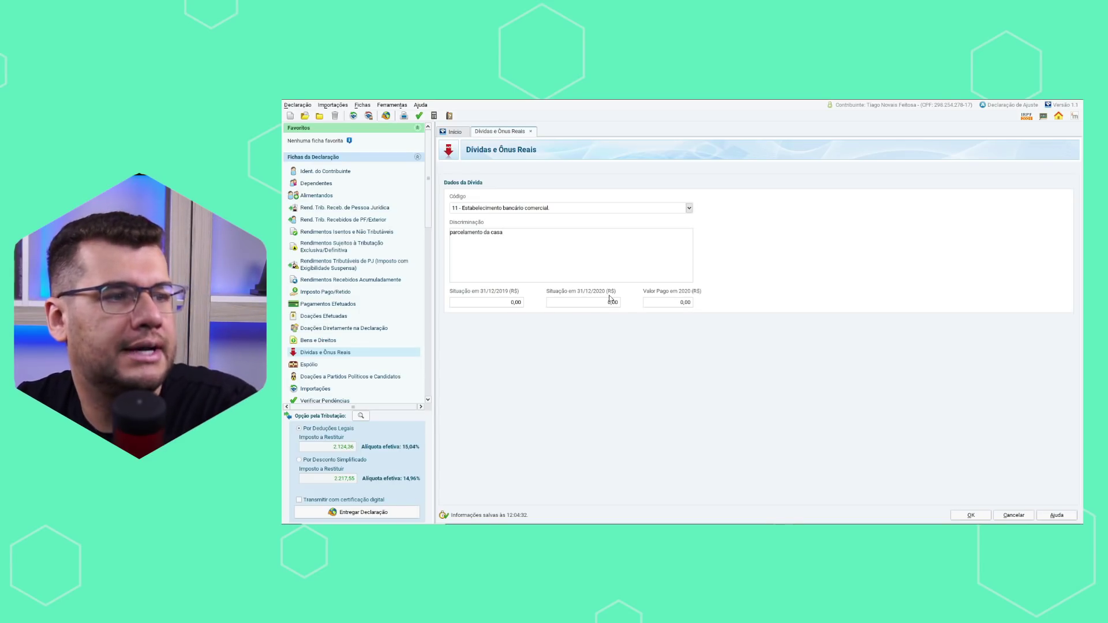
click(654, 304)
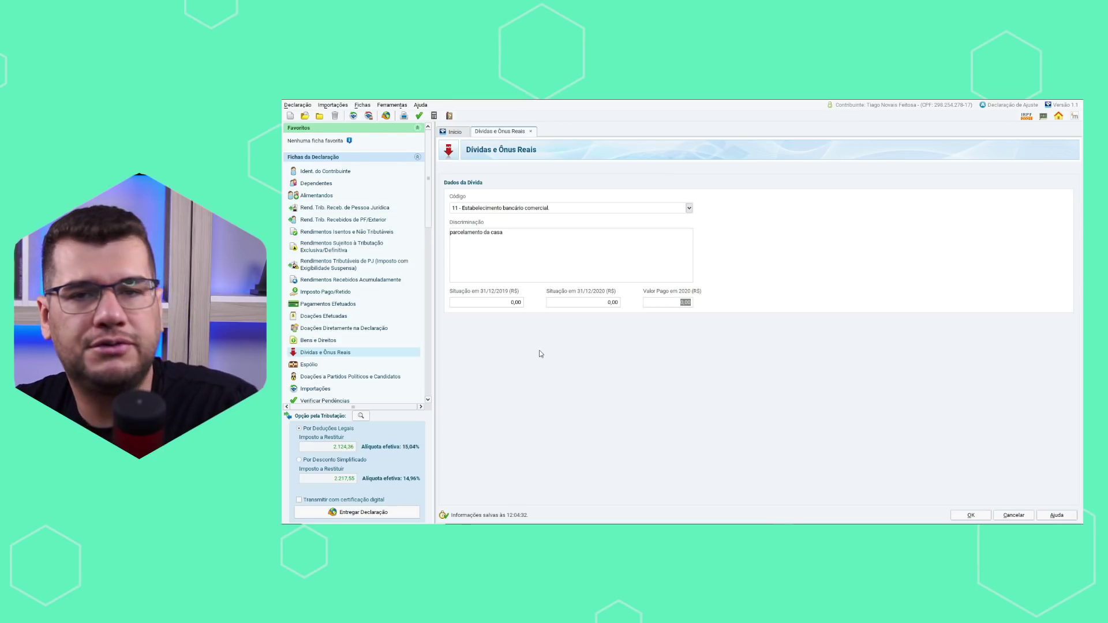
Edit the third Bens e Direitos item, changing its code to 12 - Casa and its Discriminação to "Imovidel"
click(318, 341)
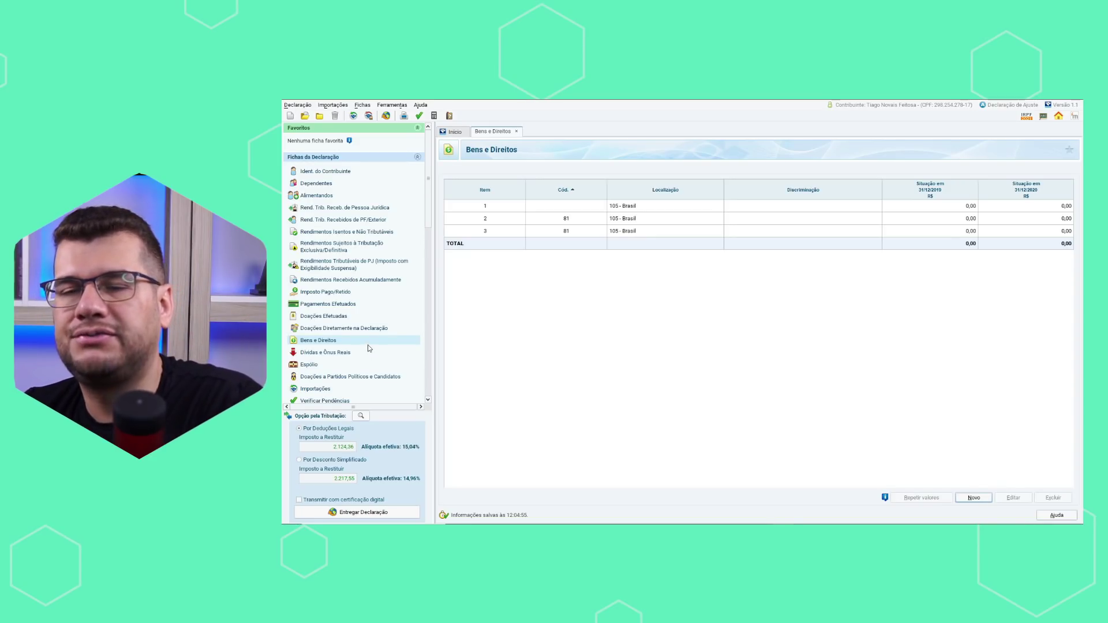
click(954, 231)
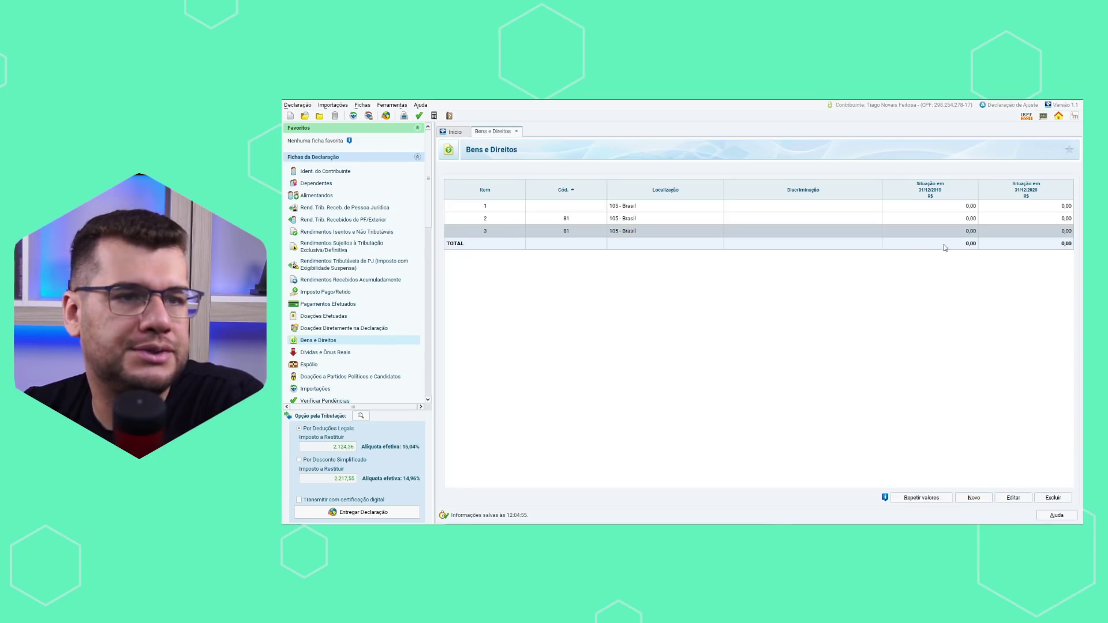
click(1014, 498)
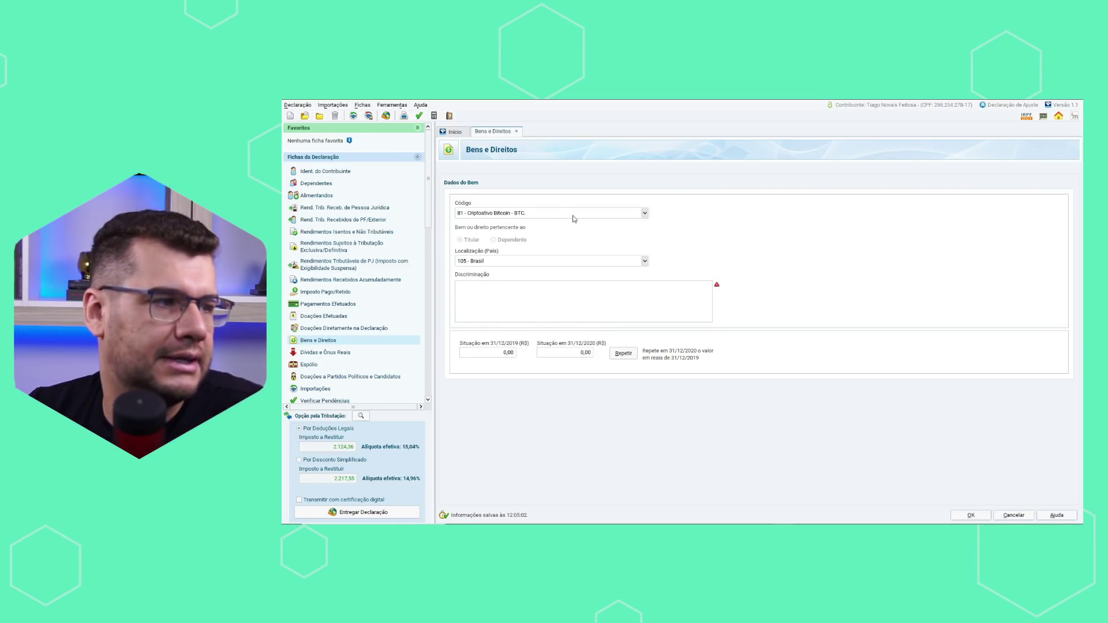
click(644, 213)
scroll(600, 225, up, 15)
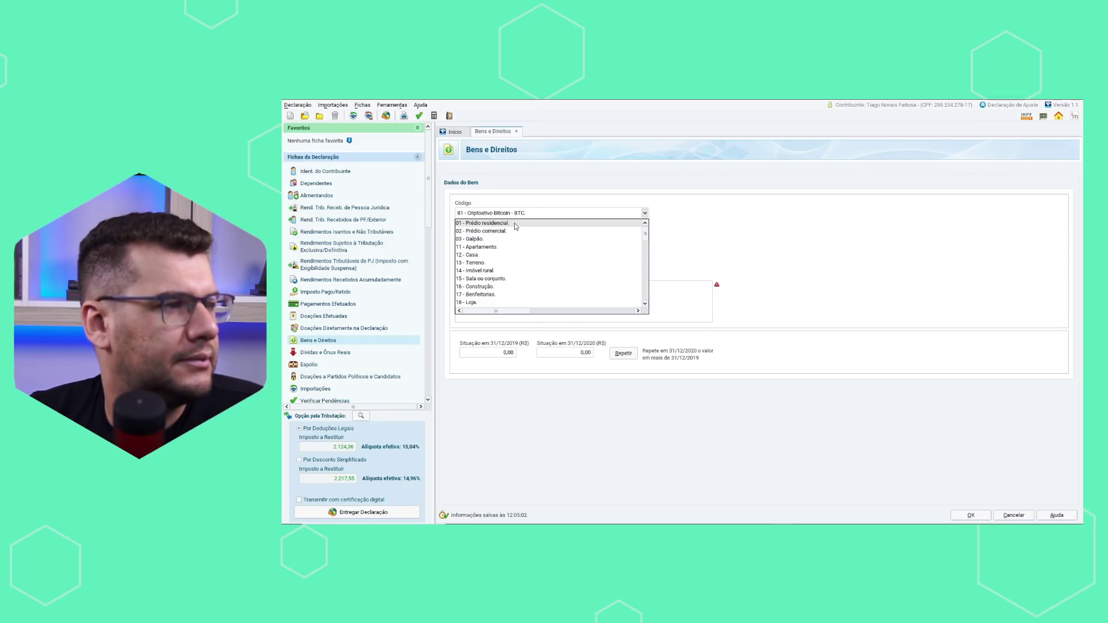
click(508, 255)
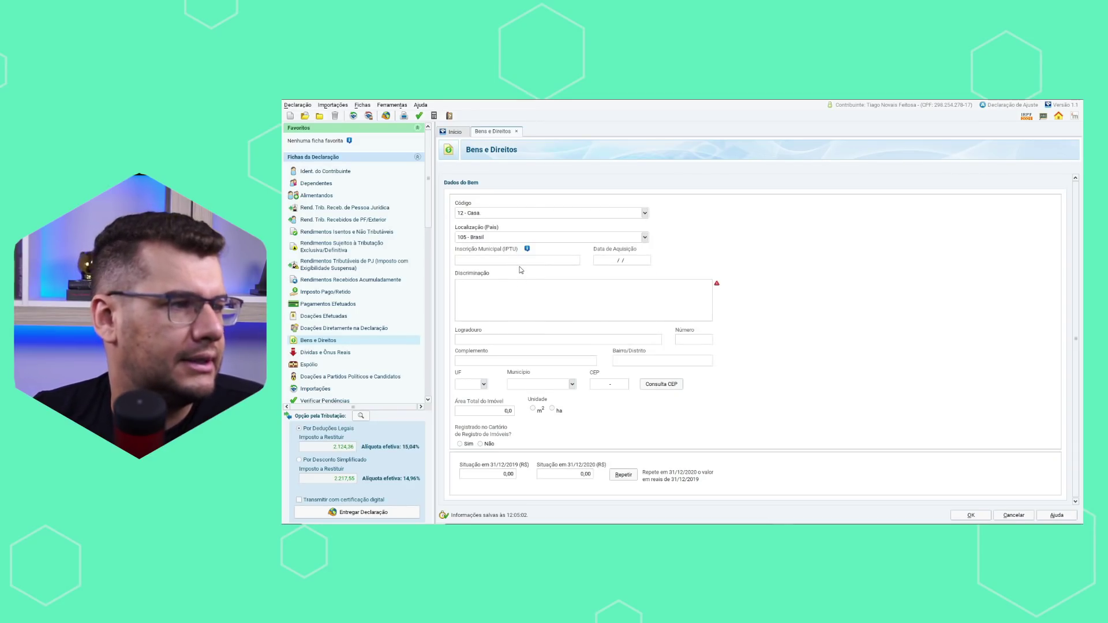
click(549, 304)
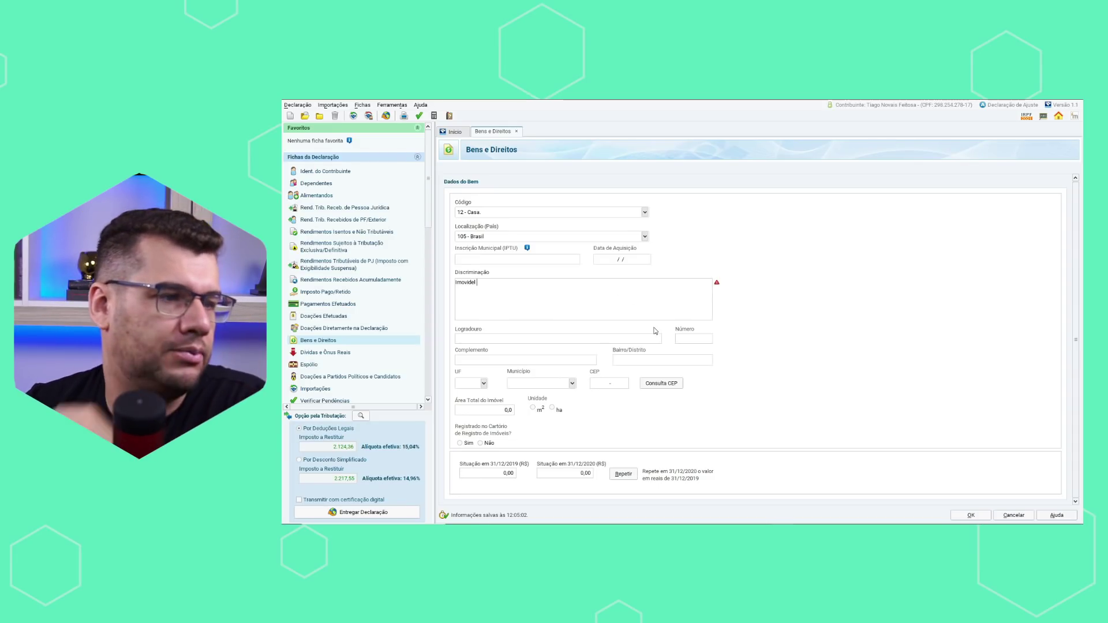
Go through the Dívidas e Ônus Reais, Espólio, Doações a Partidos Políticos e Candidatos and Importações forms without entering anything
click(323, 353)
scroll(387, 383, down, 1)
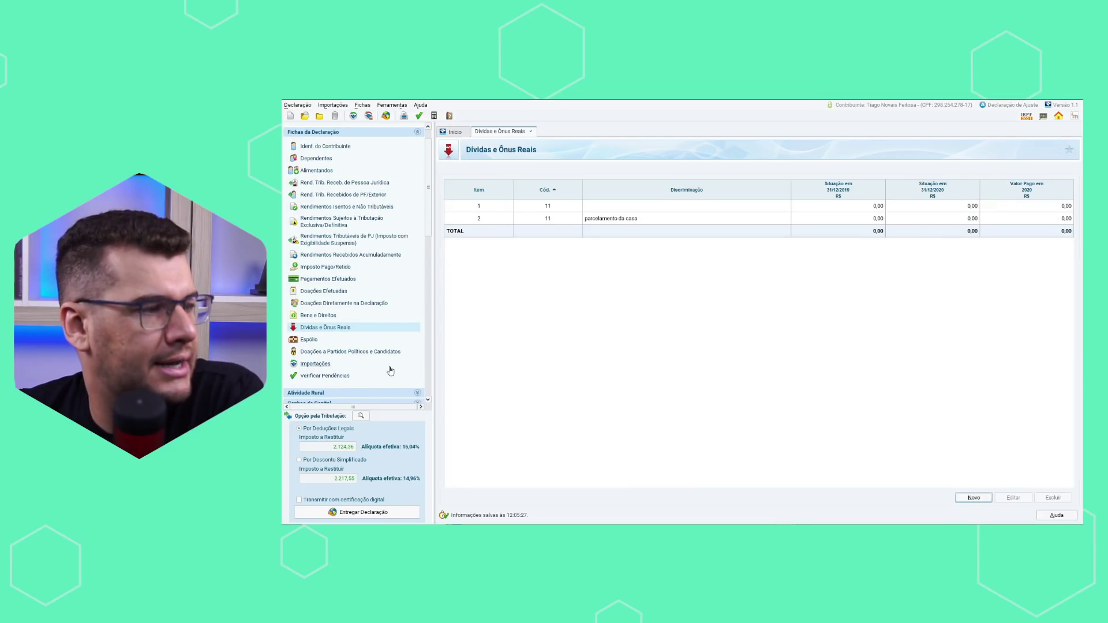
click(342, 340)
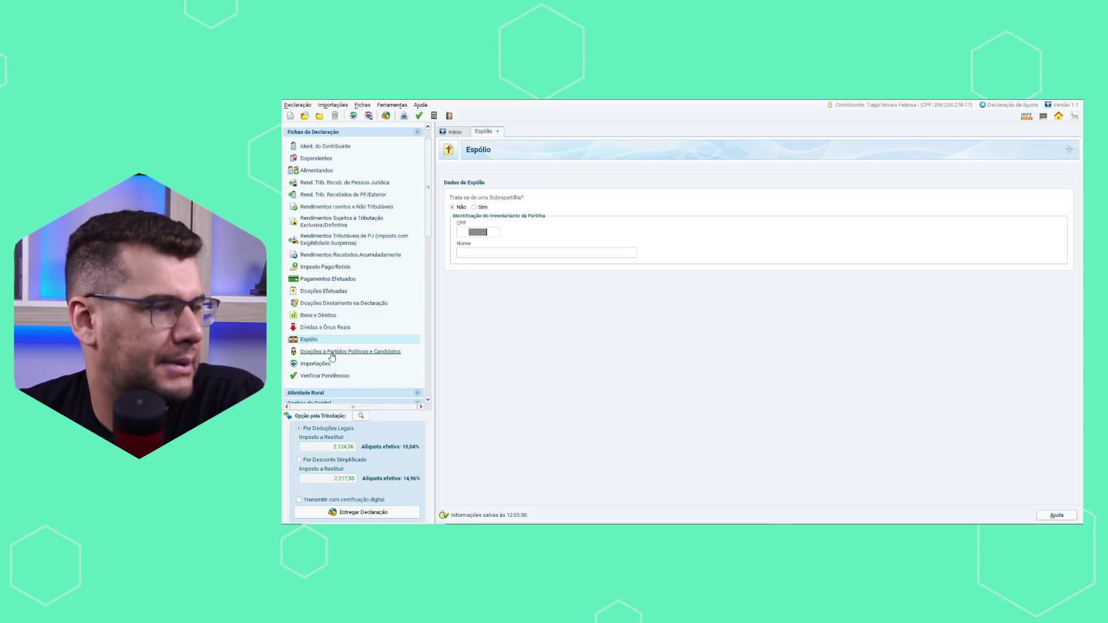
click(333, 354)
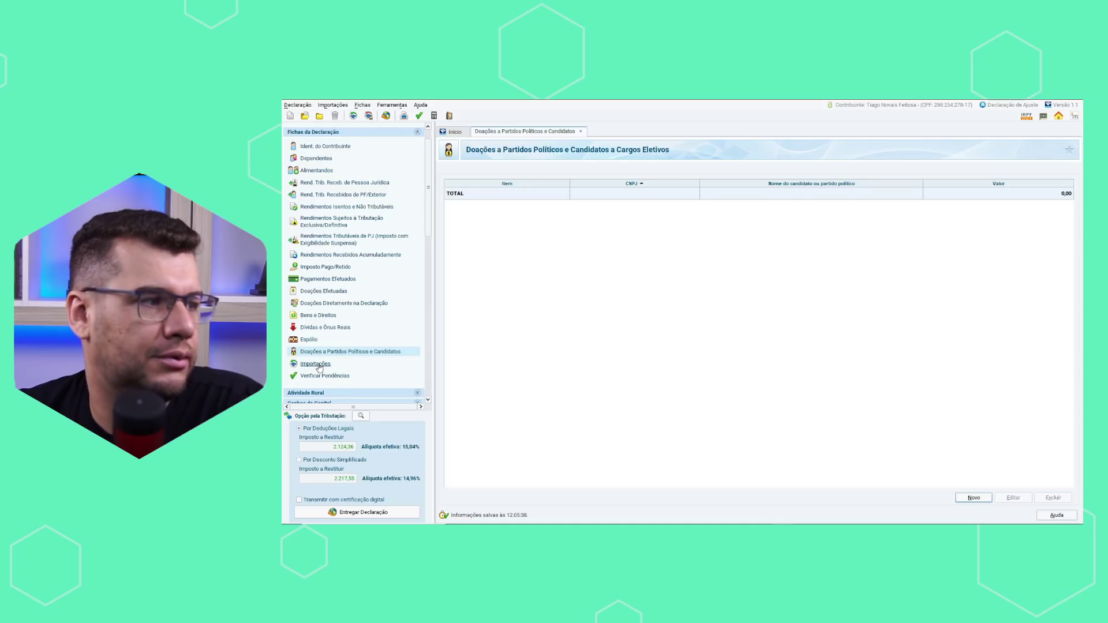
click(320, 365)
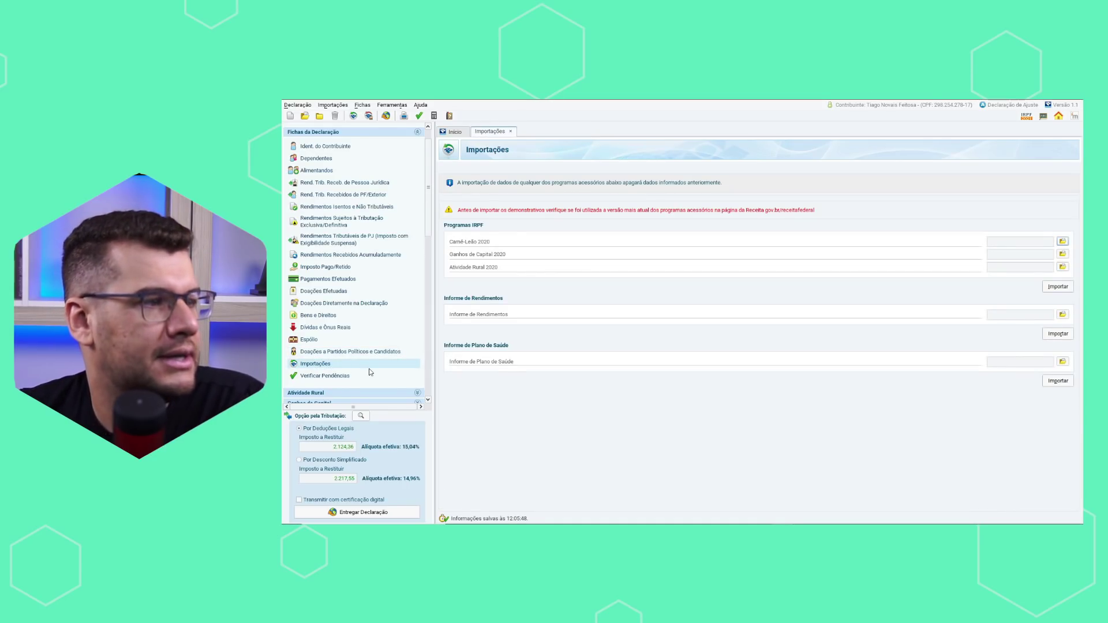
Check the declaration for pending items and review the errors and warnings listed for each form
click(325, 376)
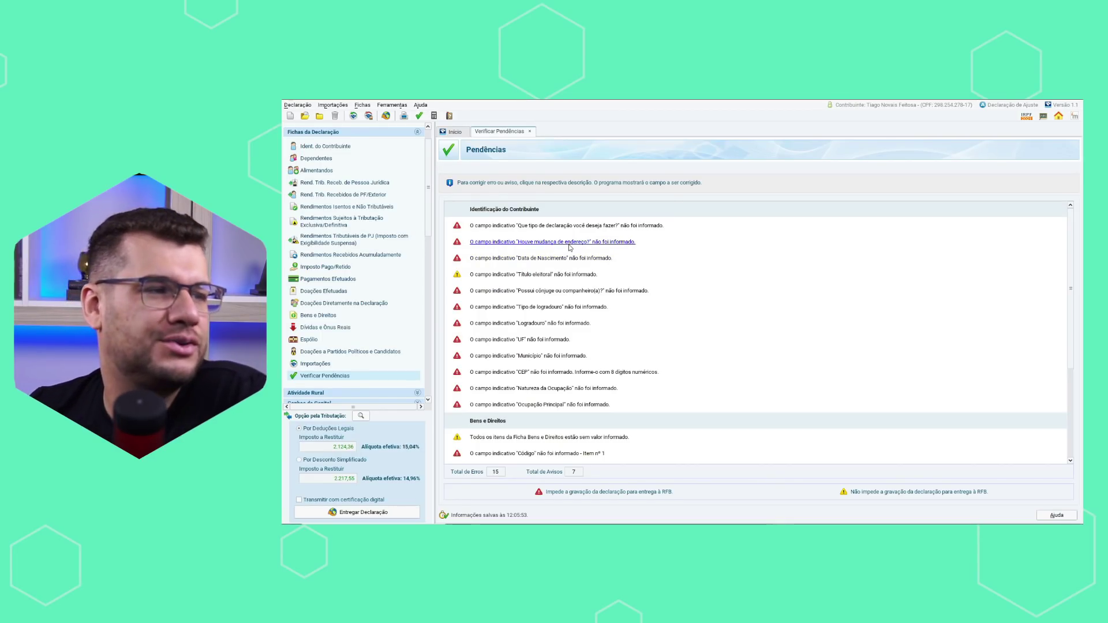
scroll(463, 290, down, 3)
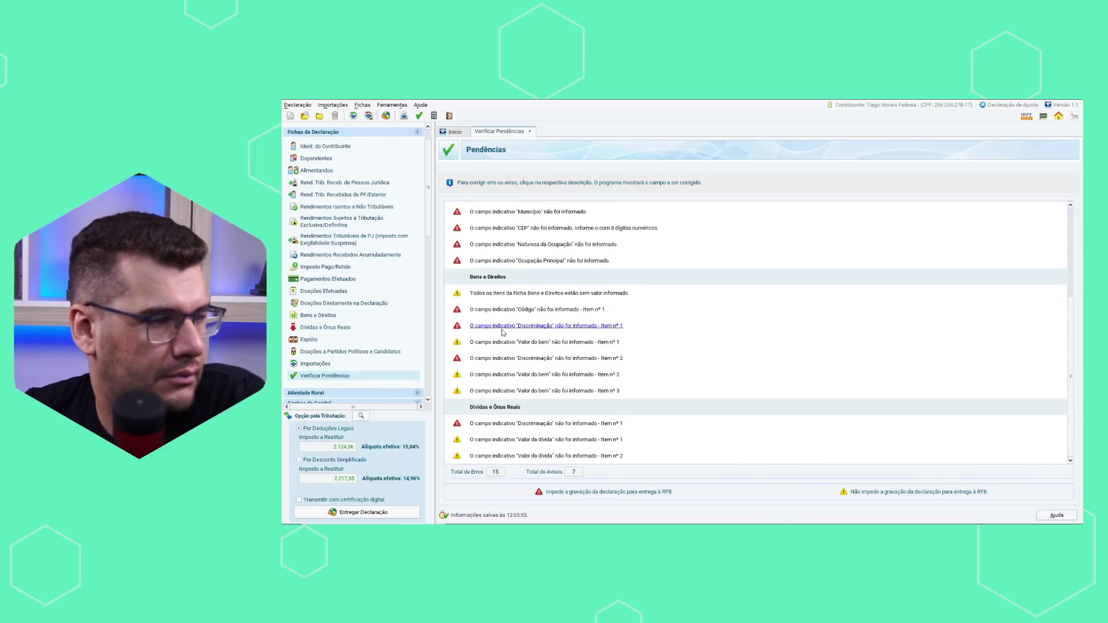
scroll(418, 372, down, 2)
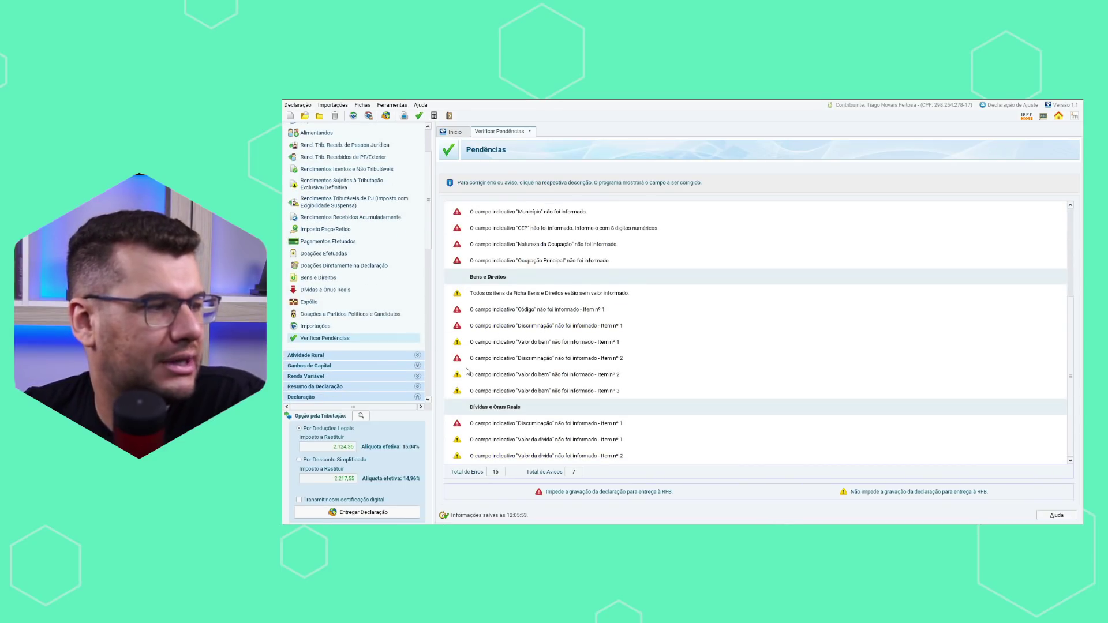
Look through the Ganhos de Capital forms, from Bens Imóveis and Direitos/Bens Móveis to Moedas em Espécie and Importação GCAP 2020
click(385, 370)
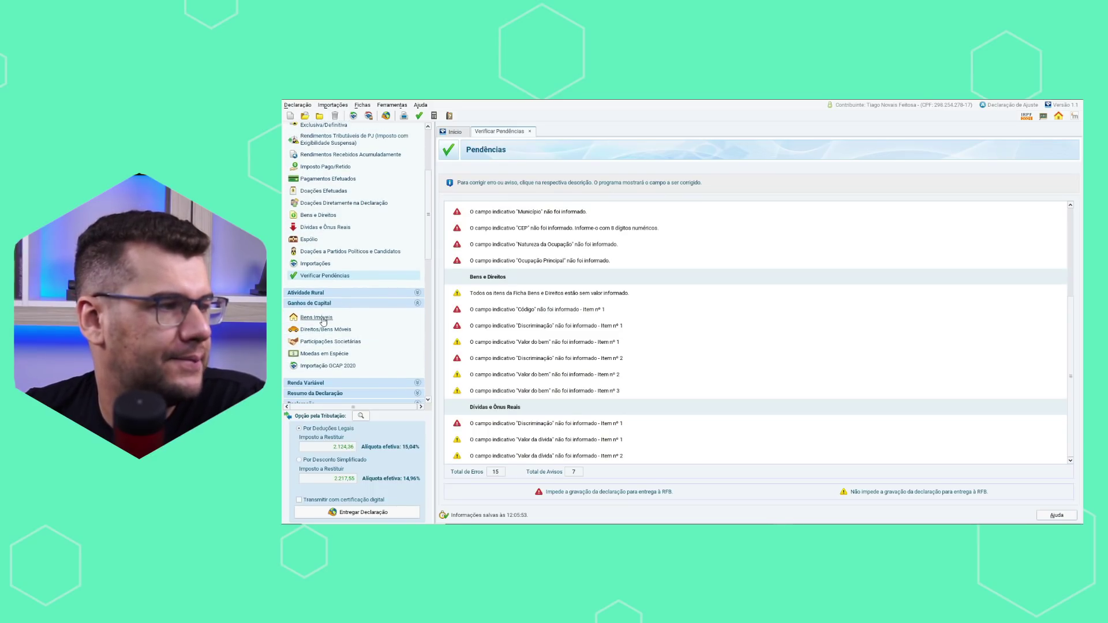
click(323, 321)
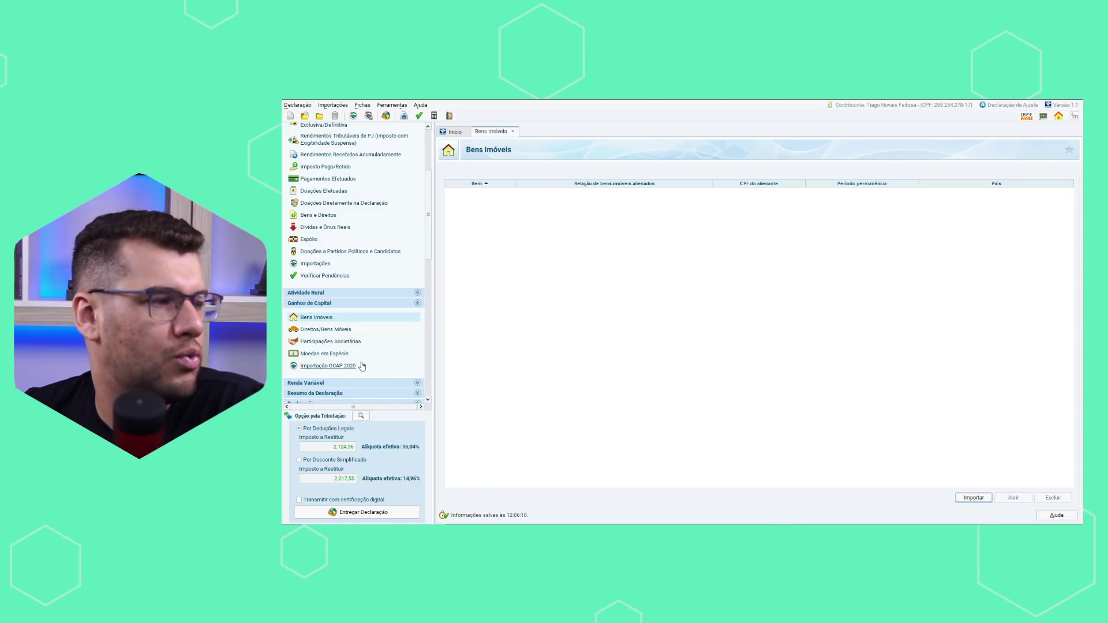
click(343, 330)
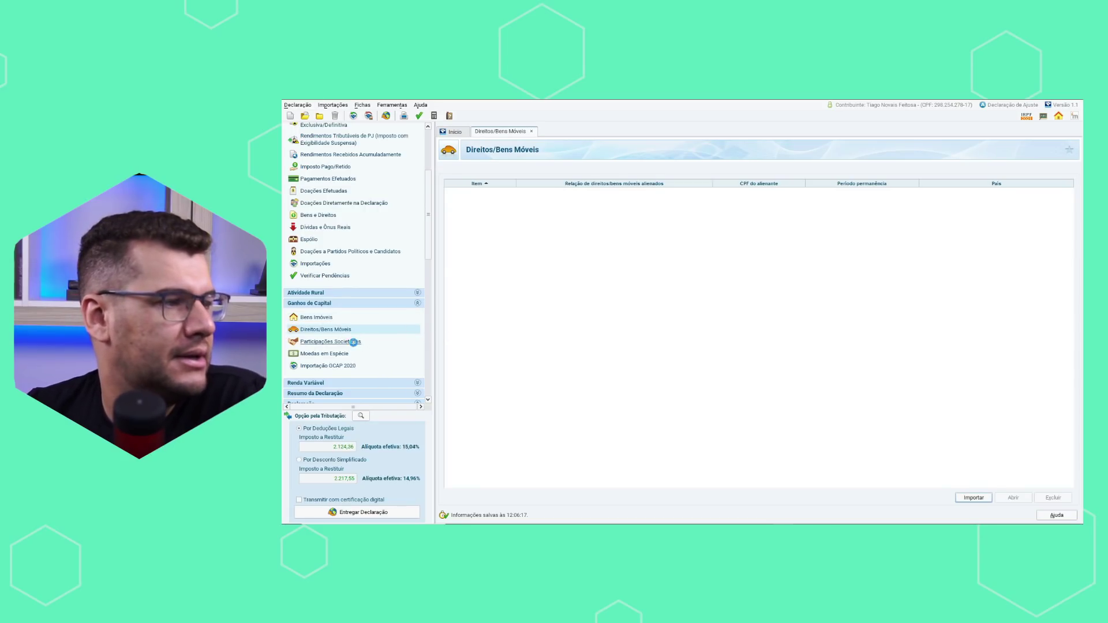
click(376, 346)
click(358, 354)
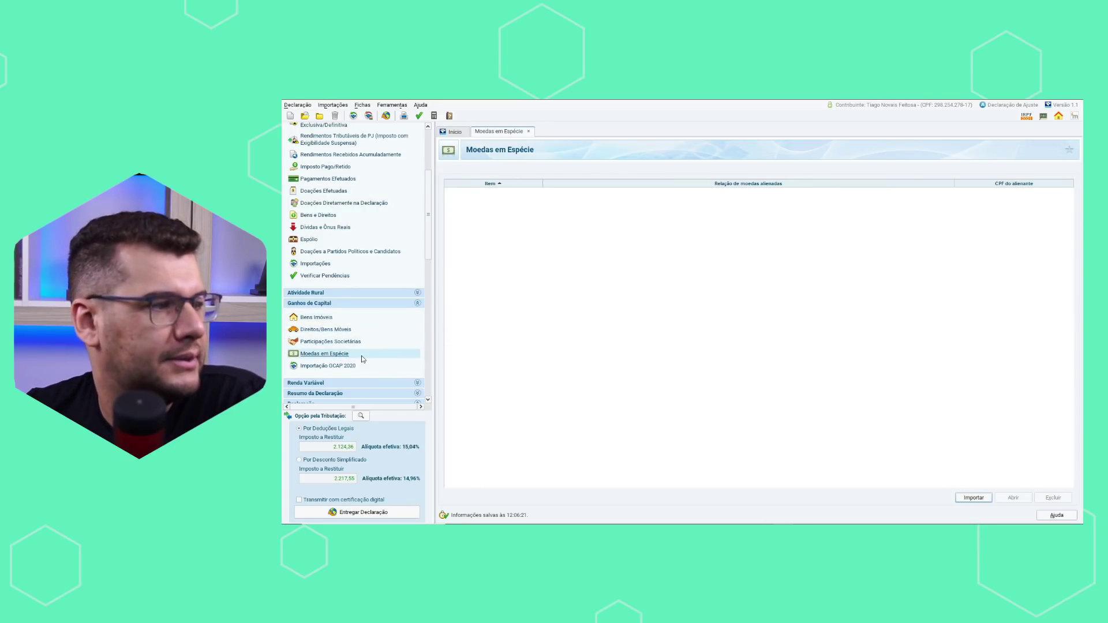
click(334, 366)
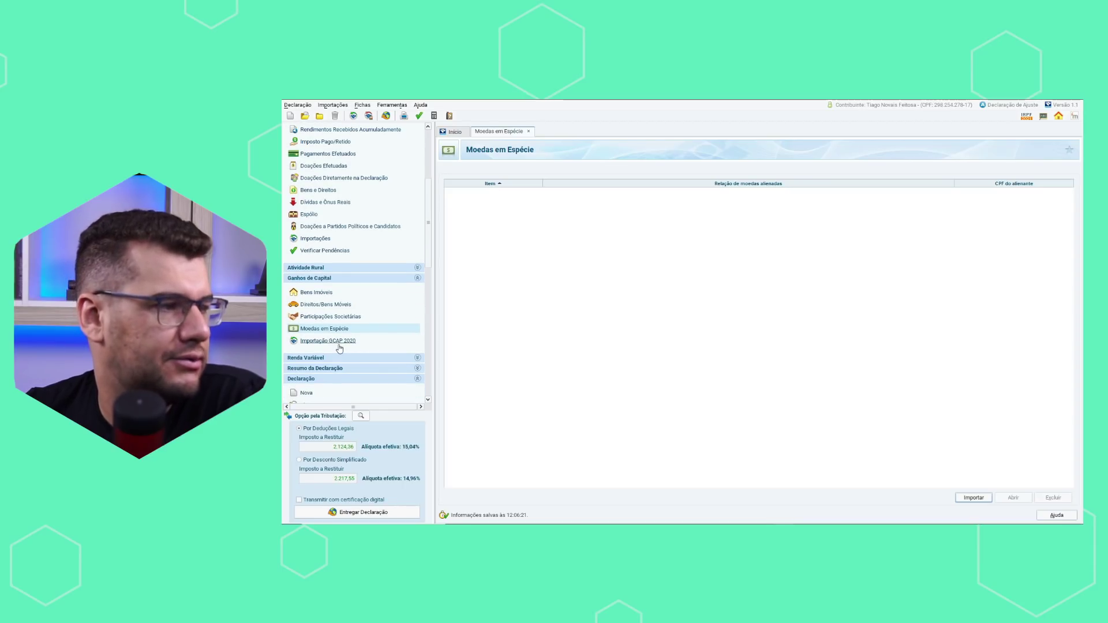
click(770, 369)
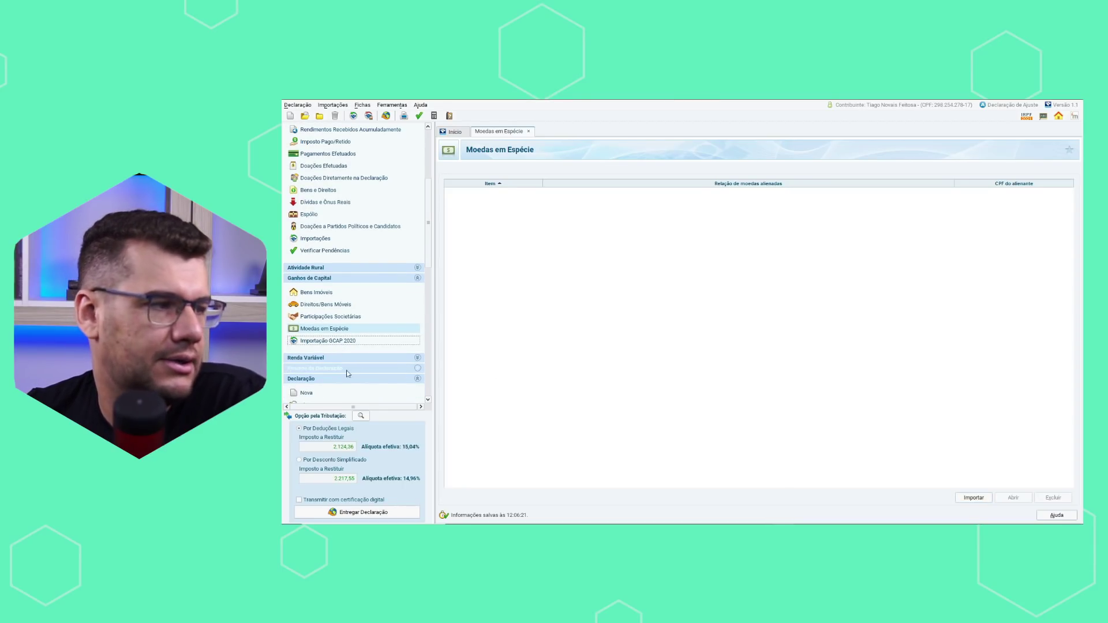
In Renda Variável's Operações Comuns/Day-Trade form, set January's common operations for Mercado à vista - ações to 10.000,00 and check the month's Resultados
click(322, 363)
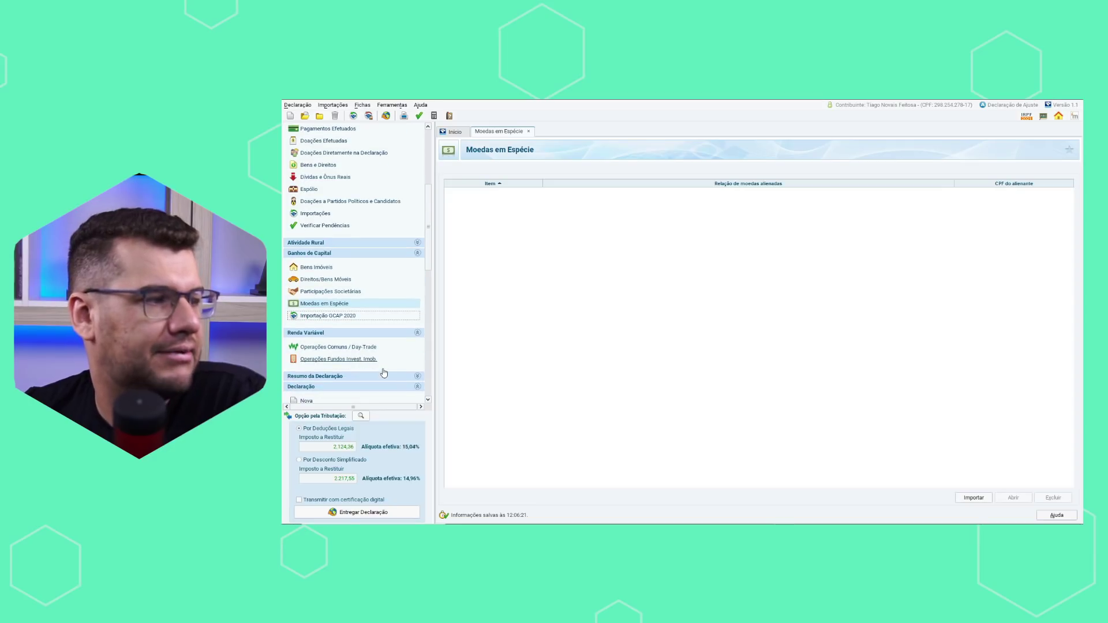
click(328, 348)
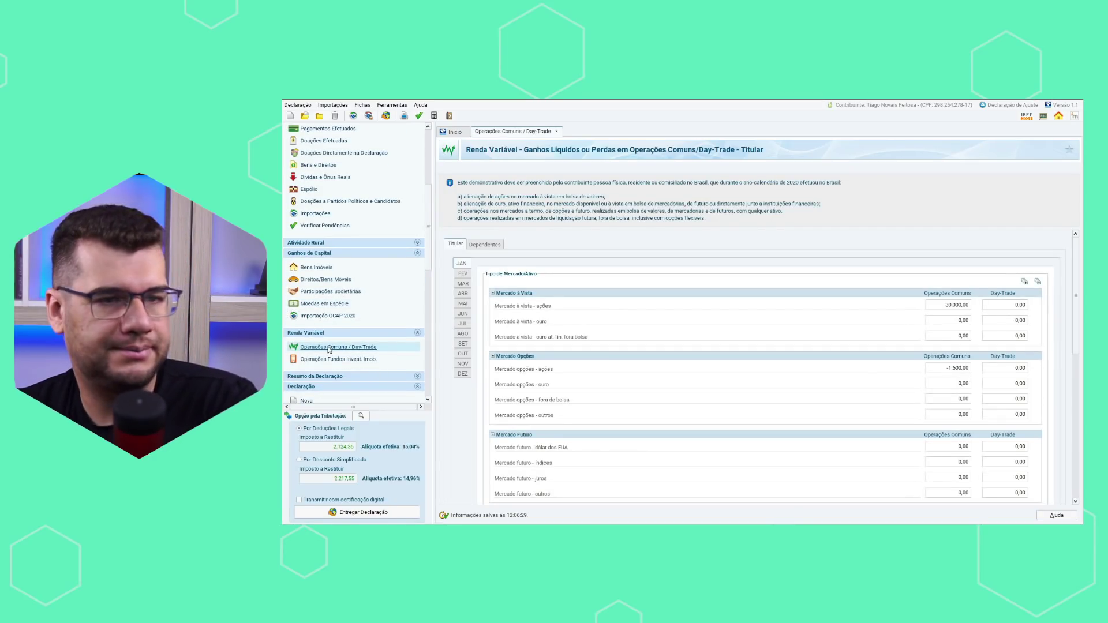
click(944, 307)
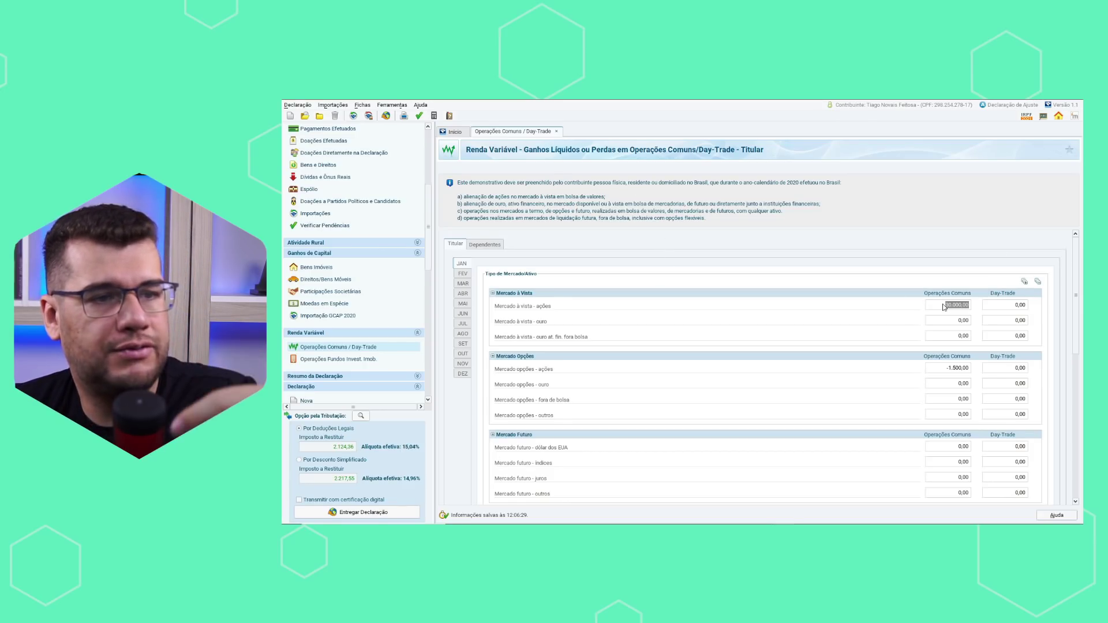
key(BackSpace)
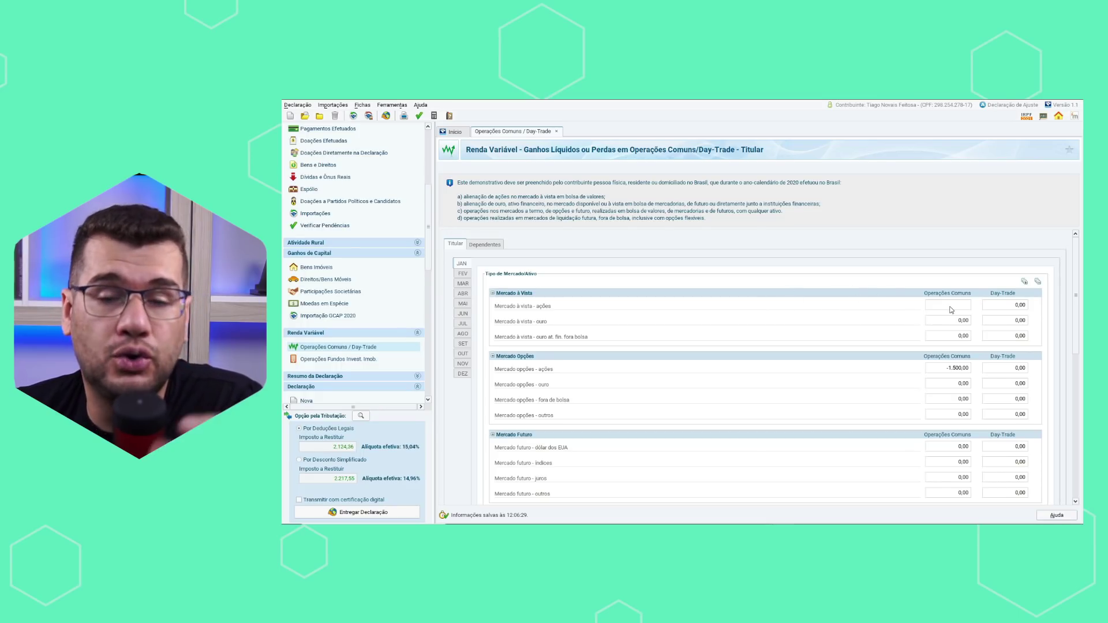
click(463, 264)
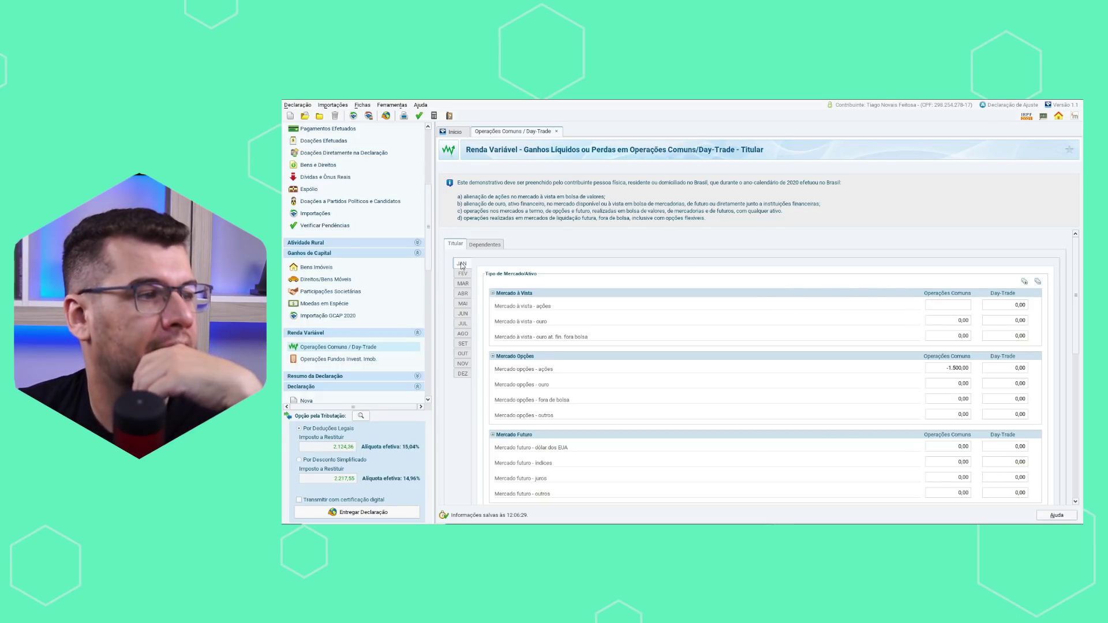
click(950, 307)
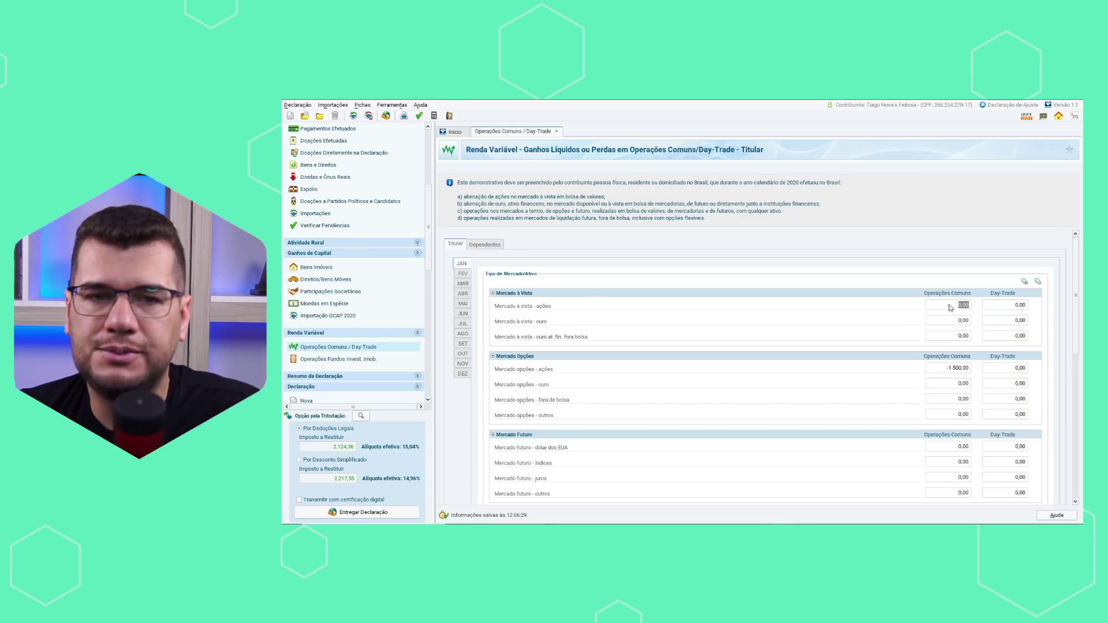
text(10000)
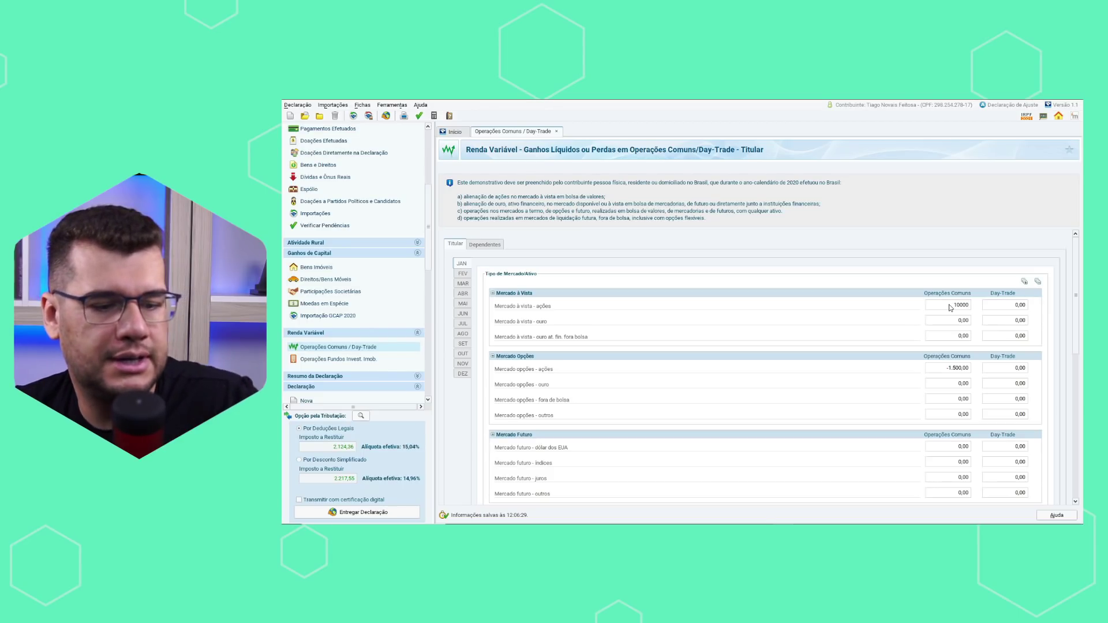
key(Tab)
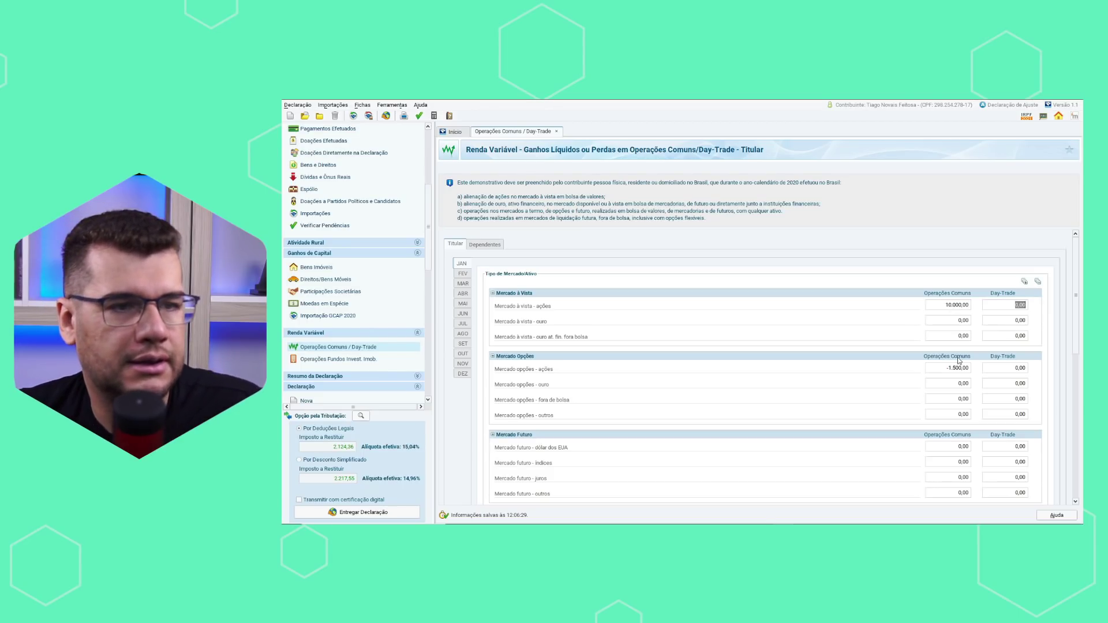
drag(1073, 290, 1071, 367)
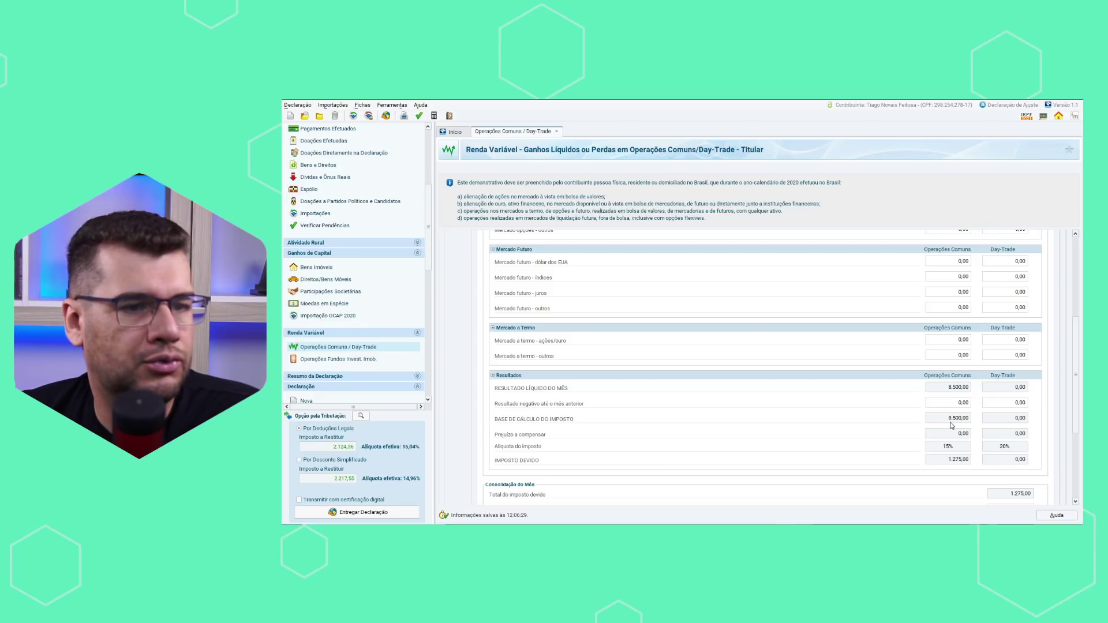
scroll(1065, 388, up, 5)
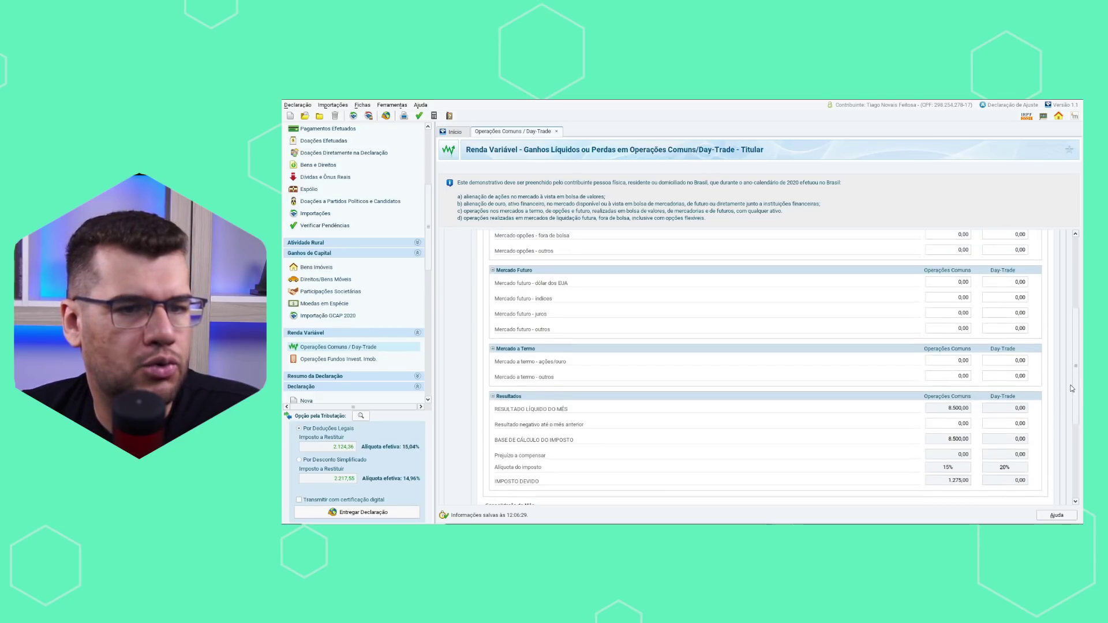
Set January's common operations for Mercado opções - ações to 0 and review the tax base and tax due under Resultados
drag(1070, 356, 1074, 313)
click(934, 369)
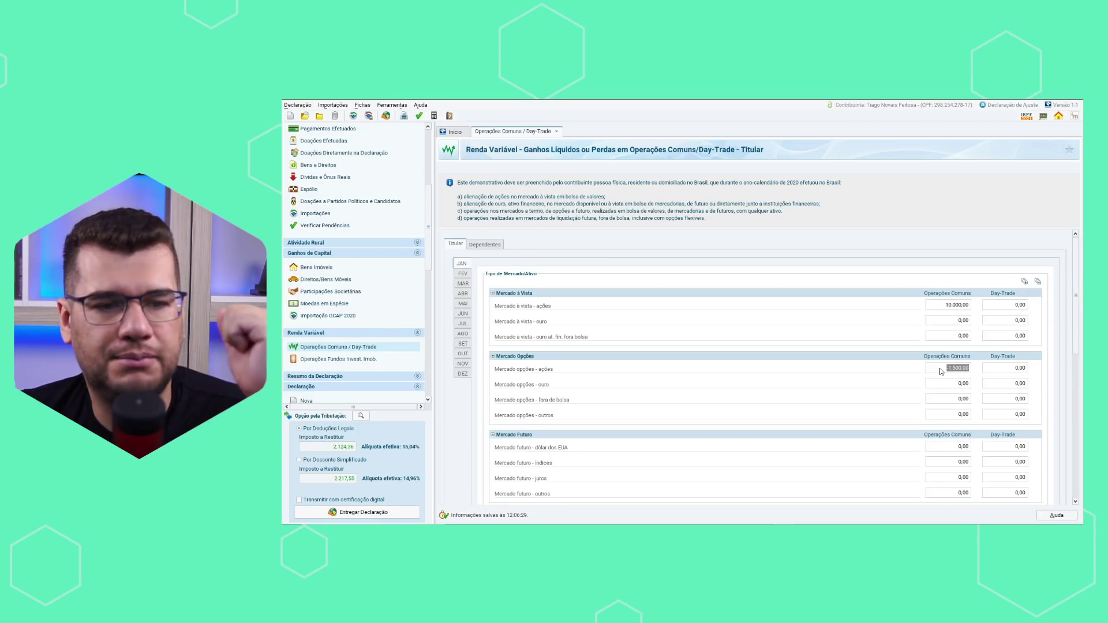
text(0)
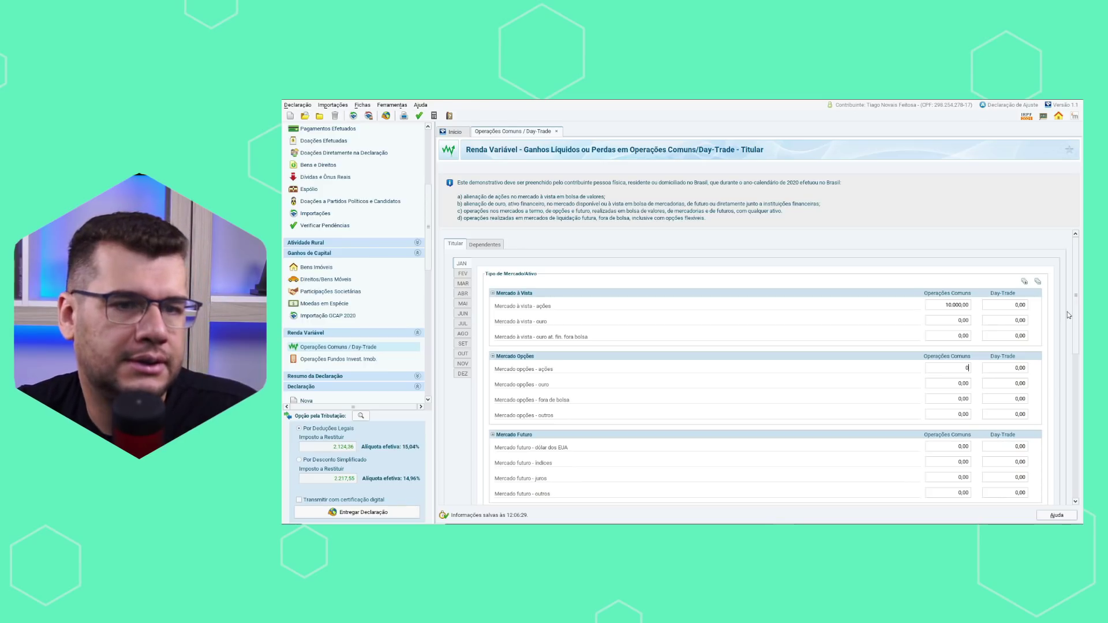
drag(1072, 317, 1075, 391)
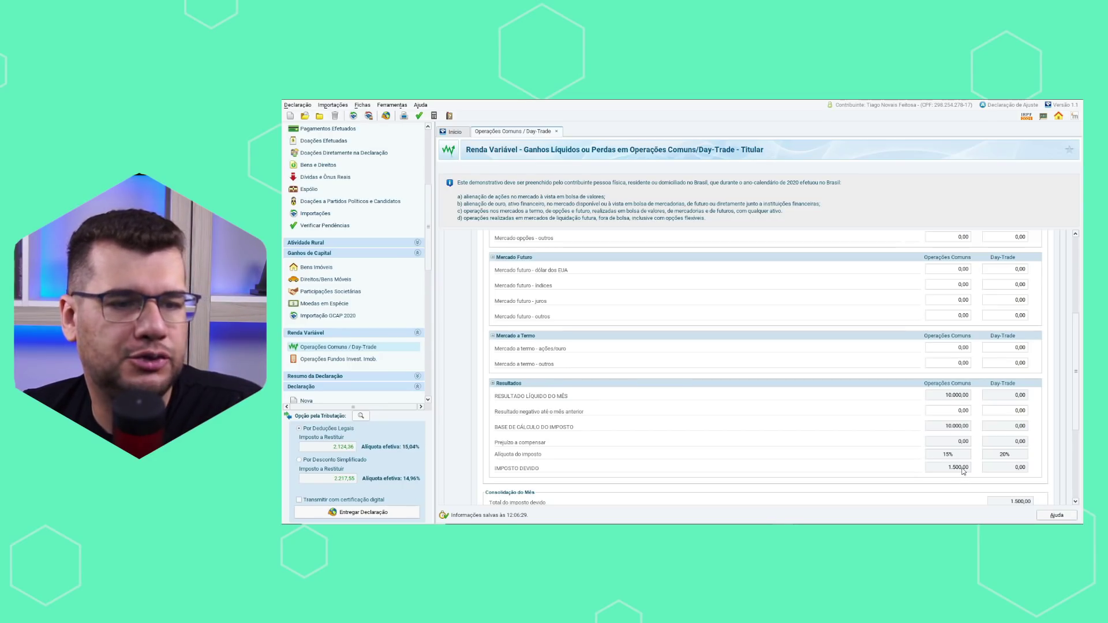
scroll(963, 472, down, 1)
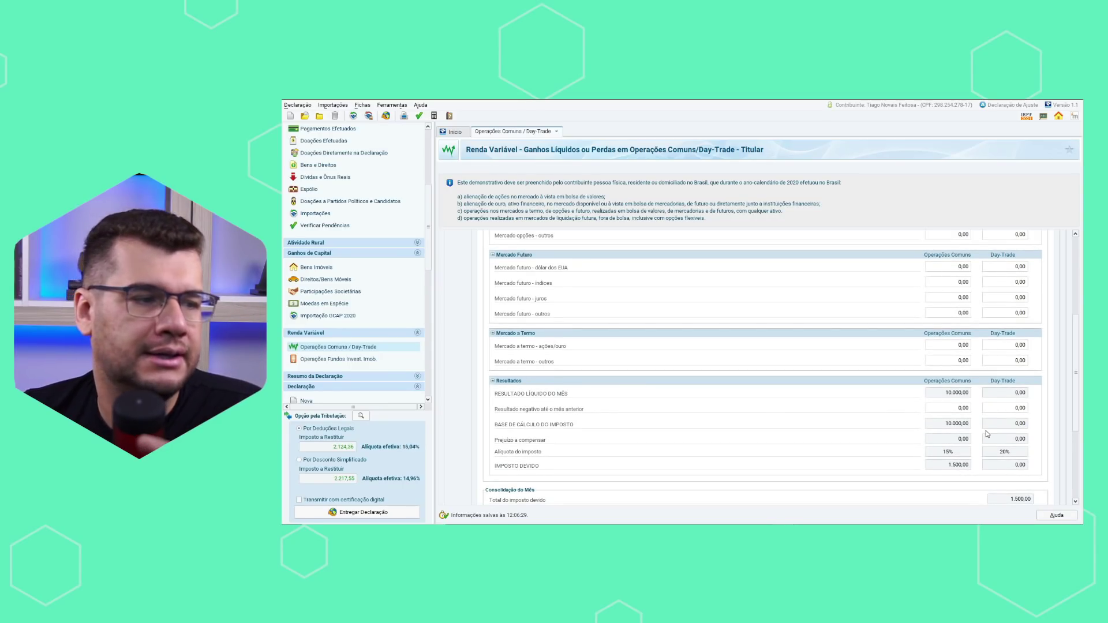
scroll(1010, 427, down, 1)
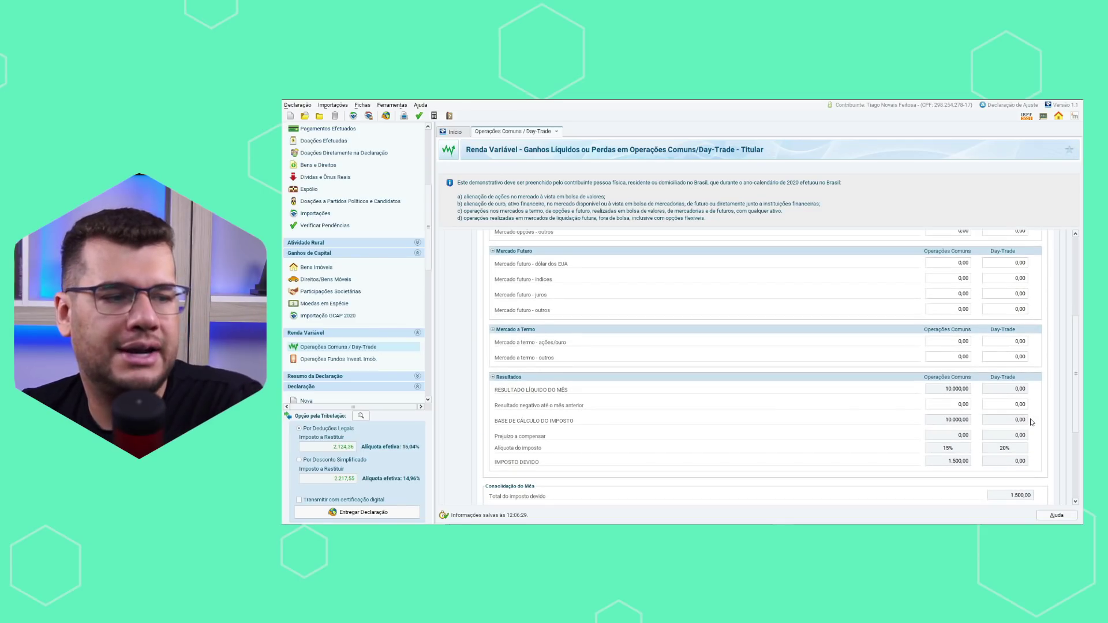
scroll(895, 366, up, 2)
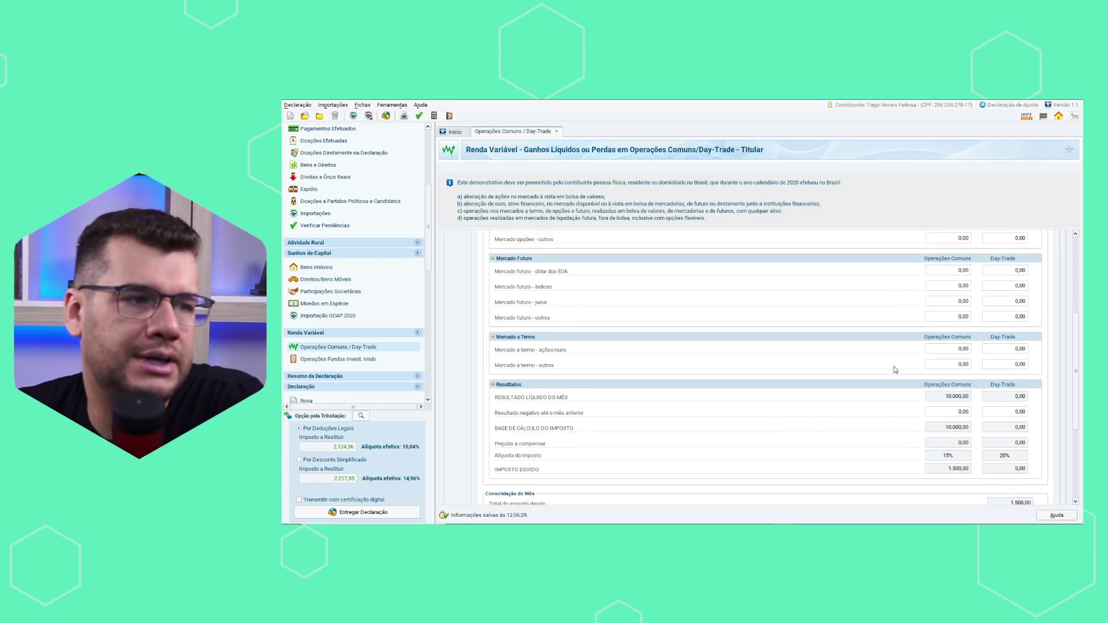
Set July's common operations for Mercado à vista - ações to -5.000,00 in the Operações Comuns/Day-Trade form
scroll(654, 319, up, 3)
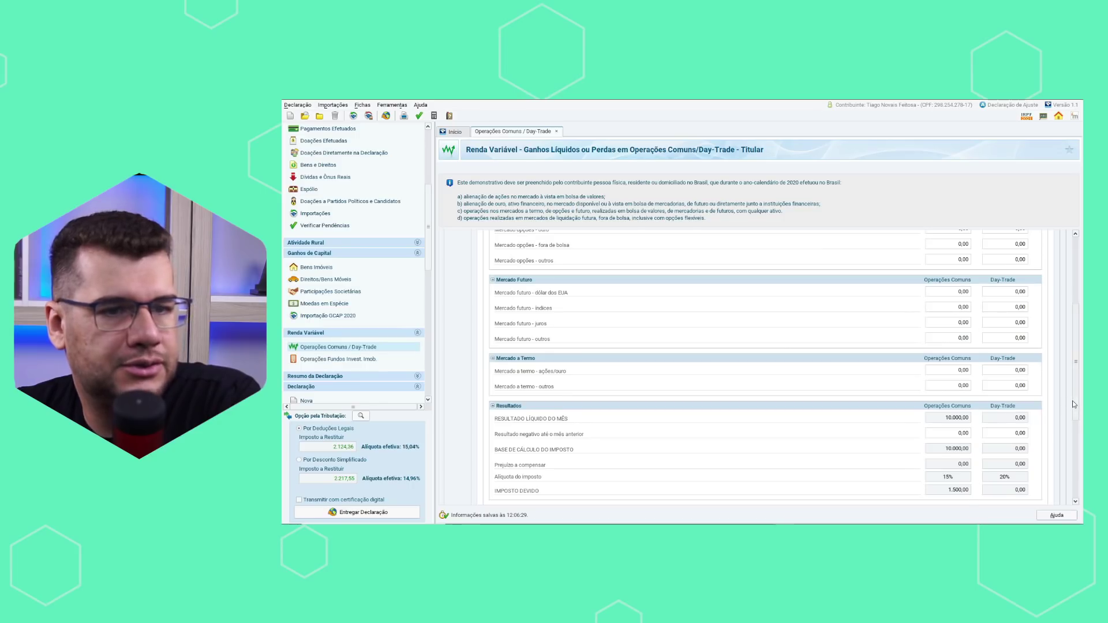
drag(1074, 381, 1072, 314)
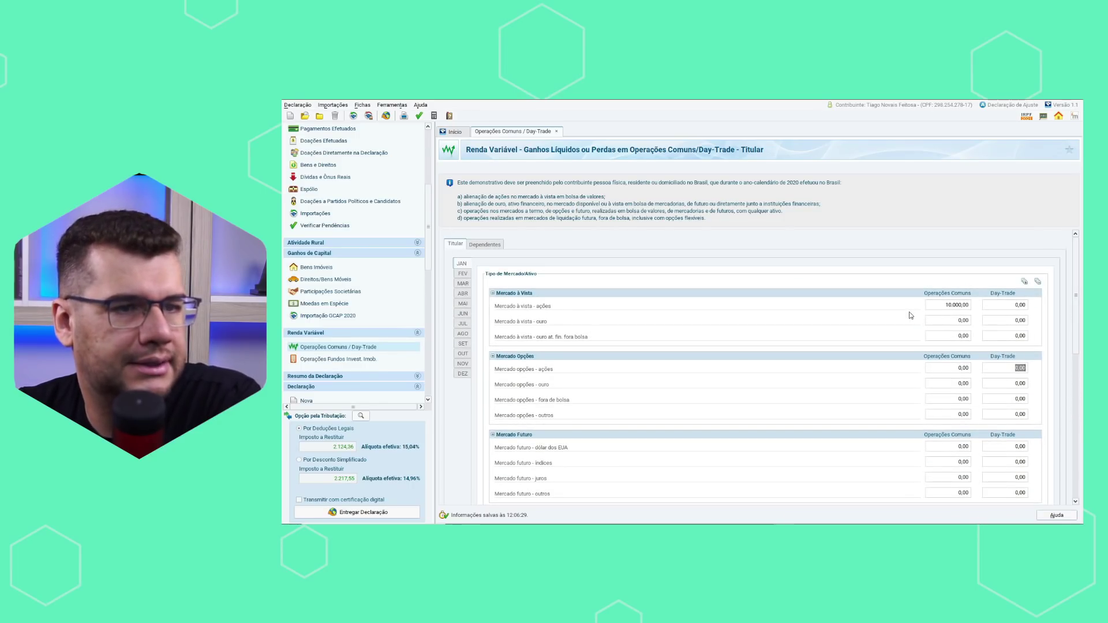
click(465, 276)
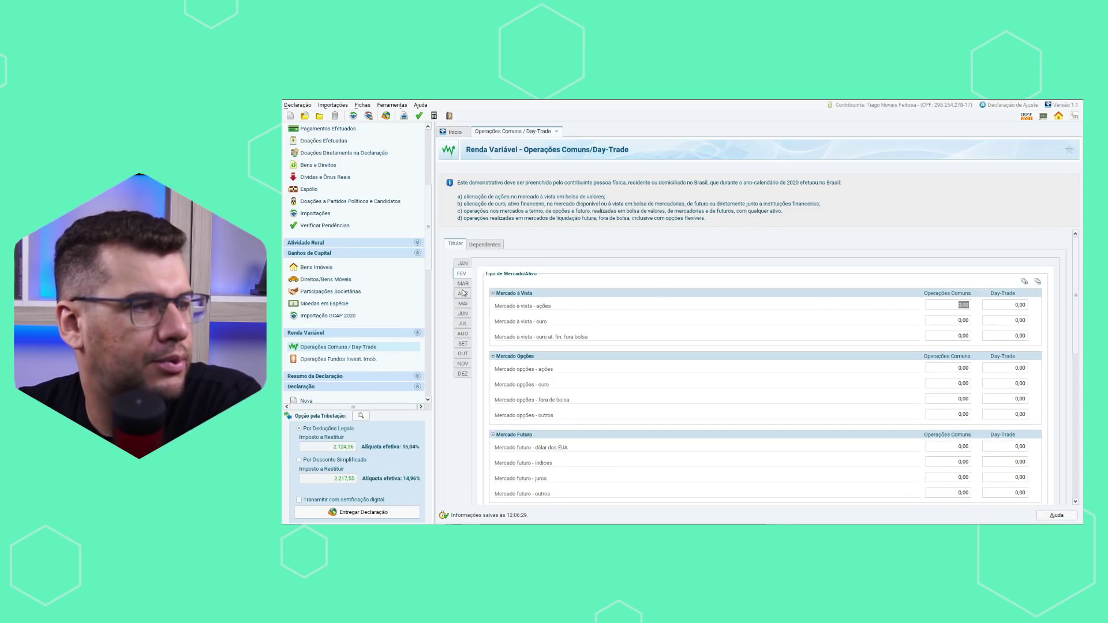
click(463, 293)
click(462, 325)
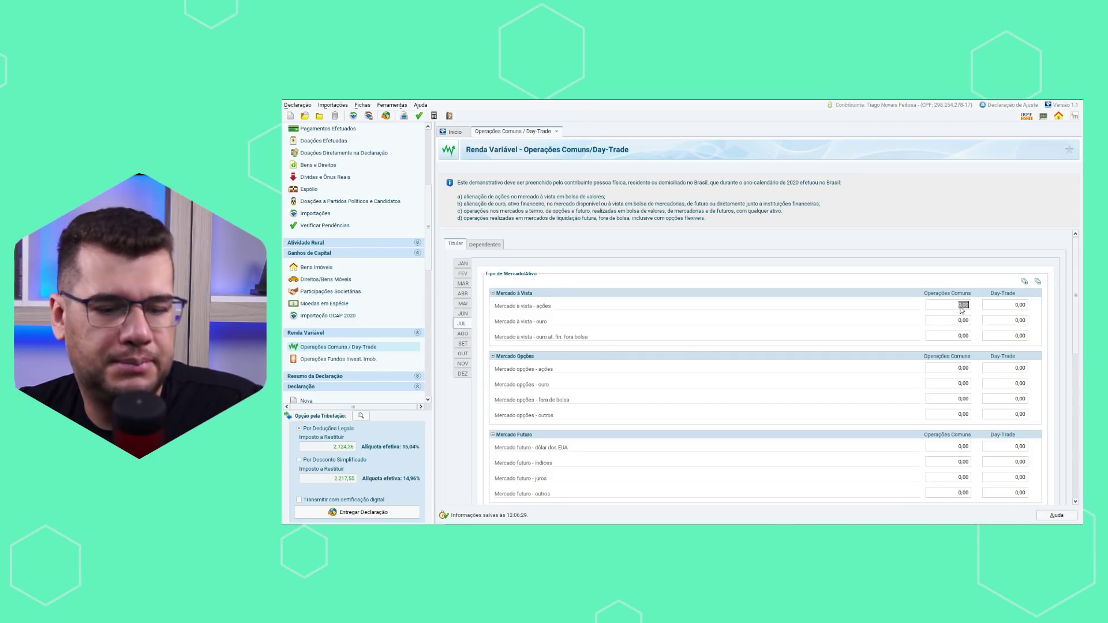
key(BackSpace)
text(-5.000)
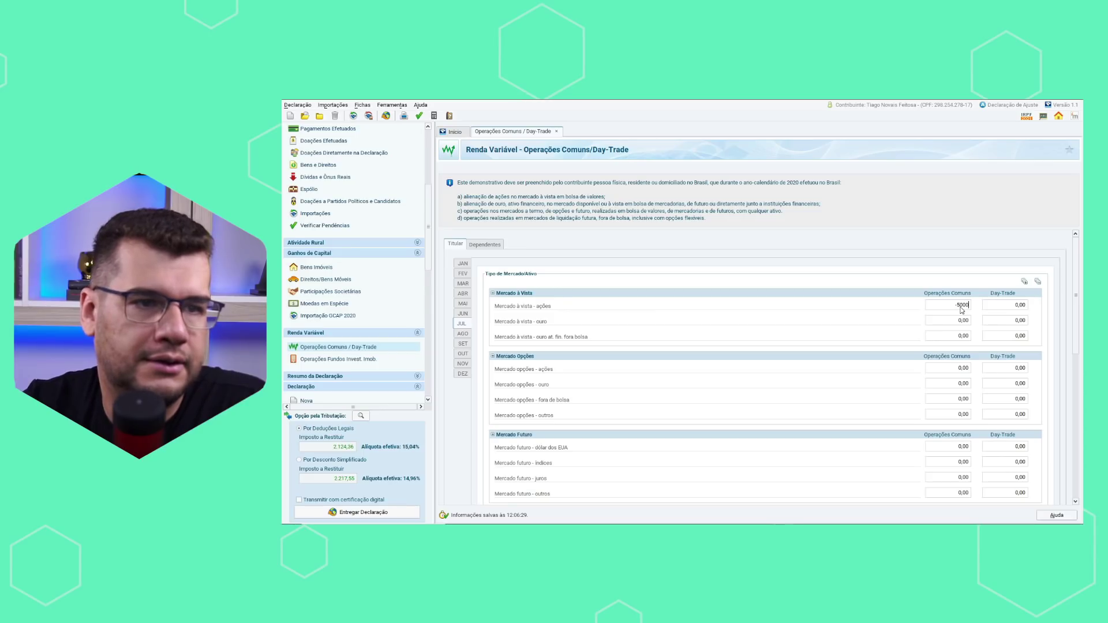
key(Tab)
Review July's Resultados for common operations, examining Prejuízo a compensar, the tax base and Consolidação do Mês
drag(1076, 286, 1078, 390)
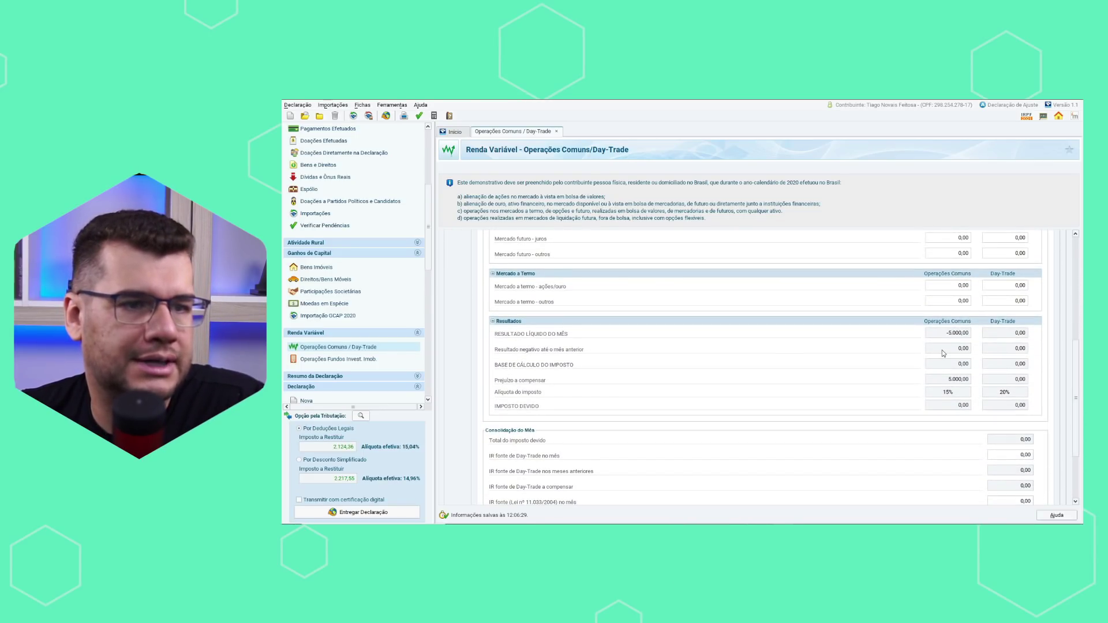
drag(942, 382, 962, 381)
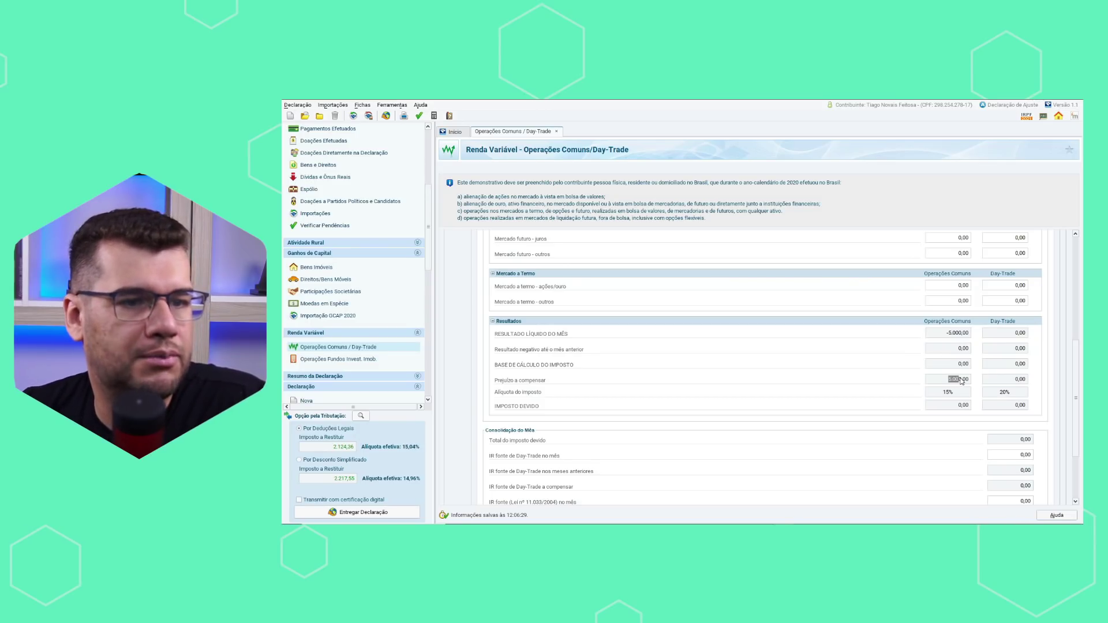
scroll(947, 390, down, 3)
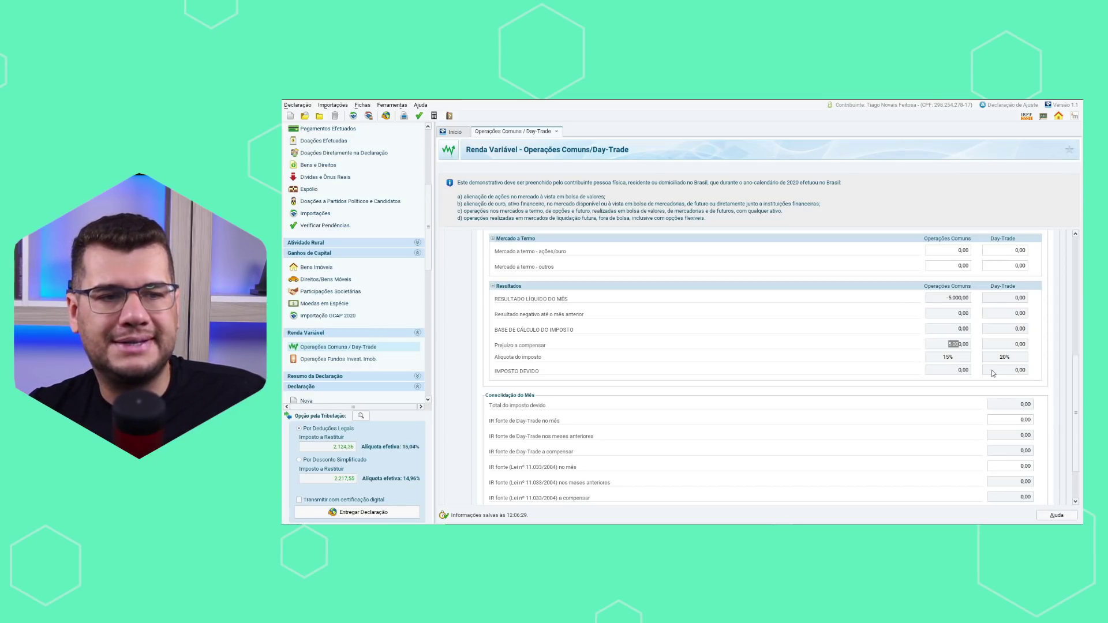
scroll(926, 333, up, 1)
scroll(926, 333, down, 1)
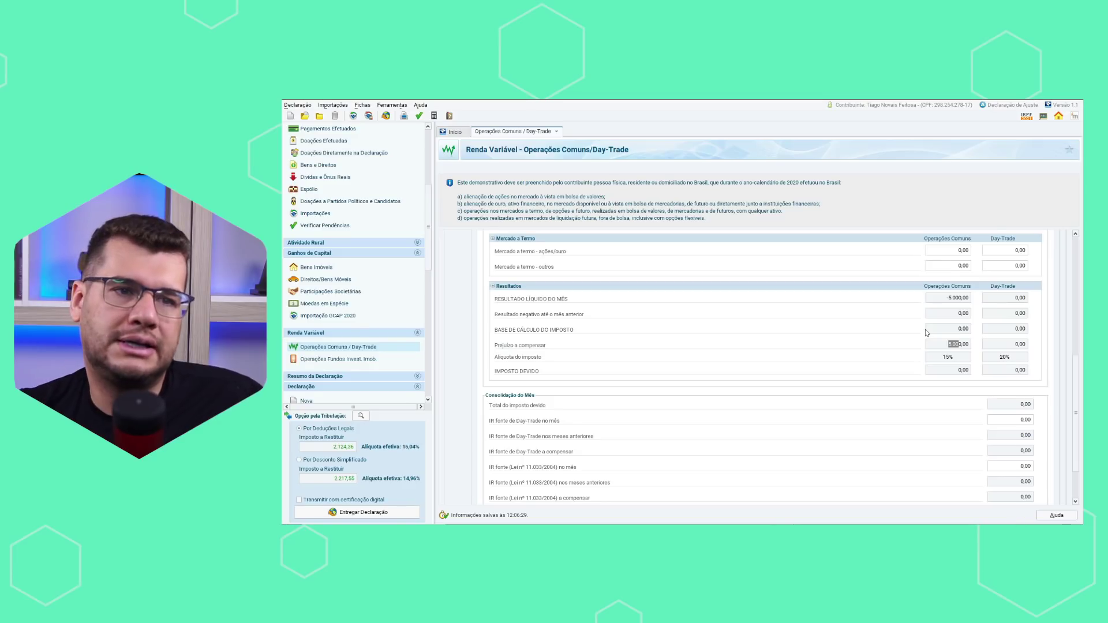
scroll(925, 331, up, 3)
scroll(759, 334, up, 3)
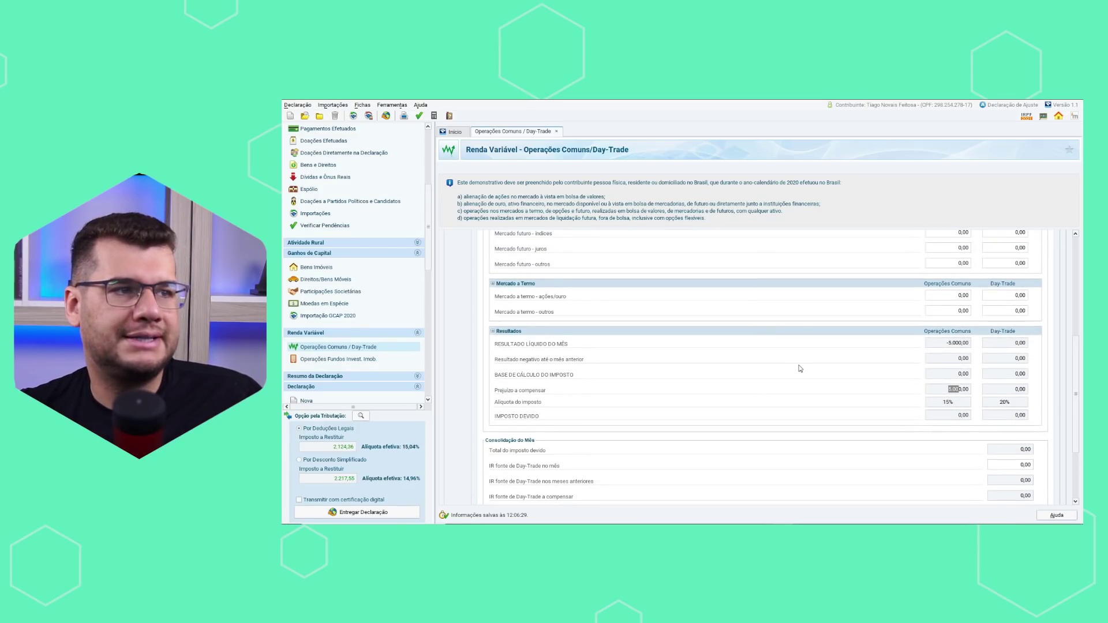
scroll(799, 365, up, 3)
scroll(800, 365, up, 2)
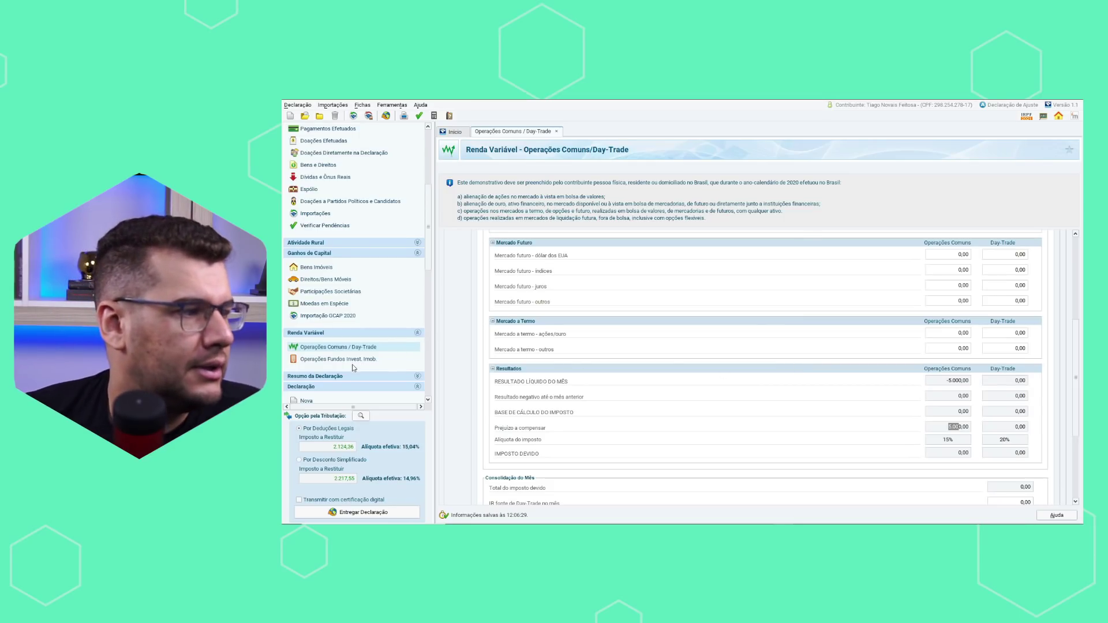
Review the Rendimentos Tributáveis e Deduções and Cálculo do Imposto forms under Resumo da Declaração
click(330, 376)
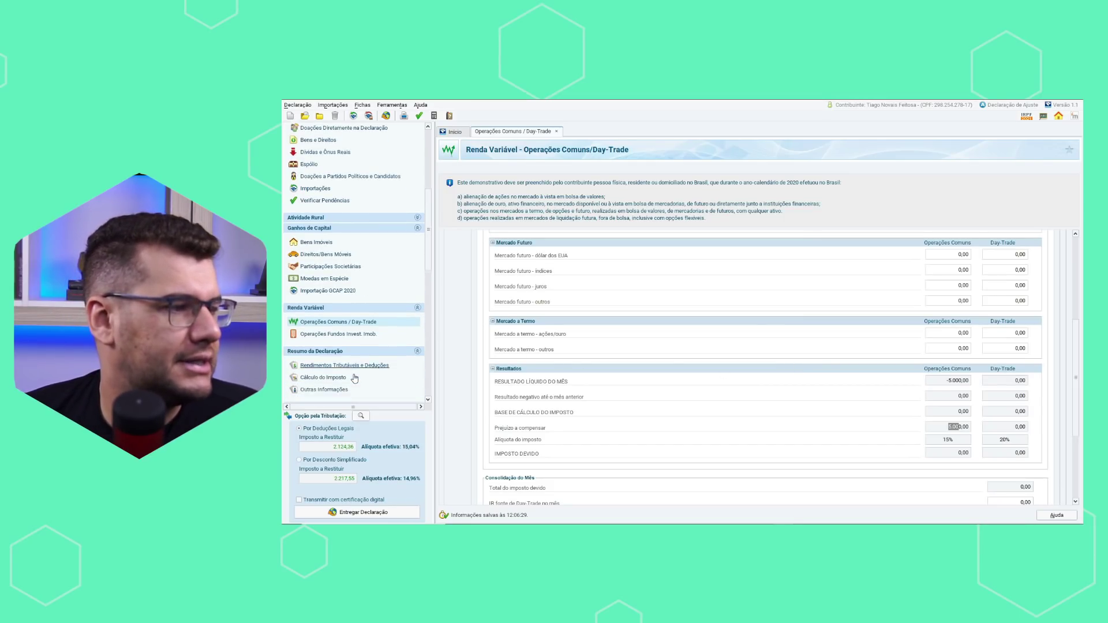
click(355, 354)
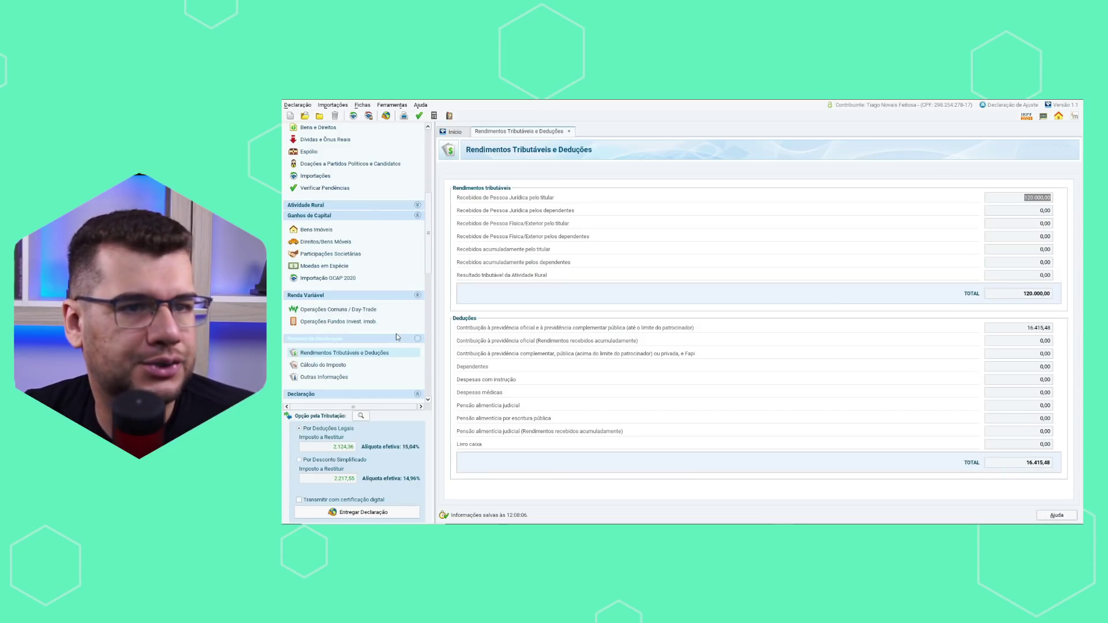
click(331, 365)
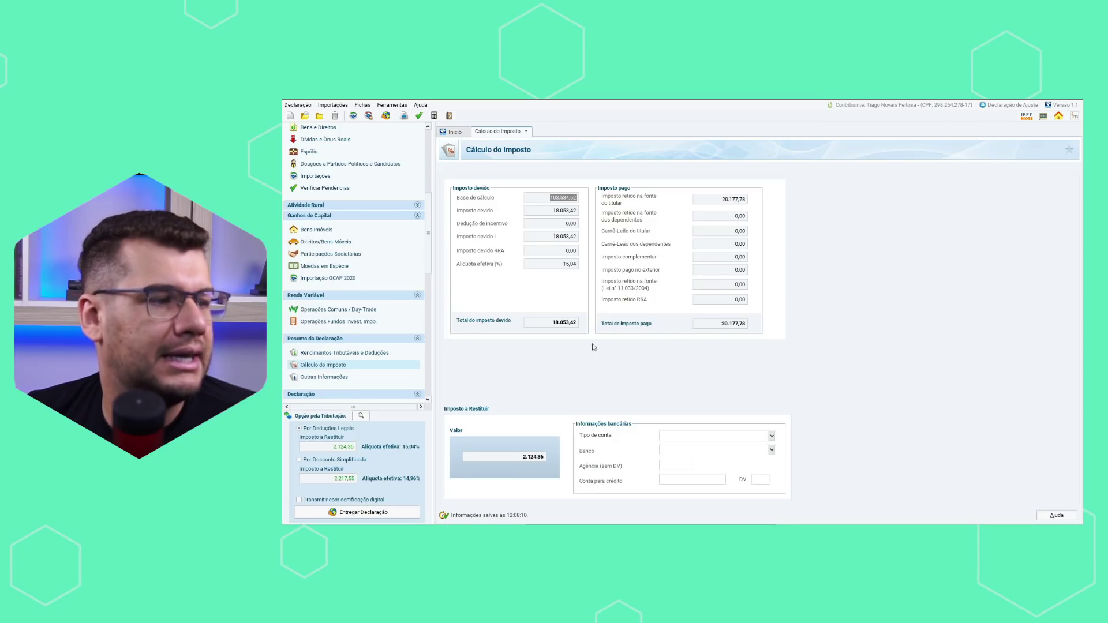
drag(428, 259, 428, 309)
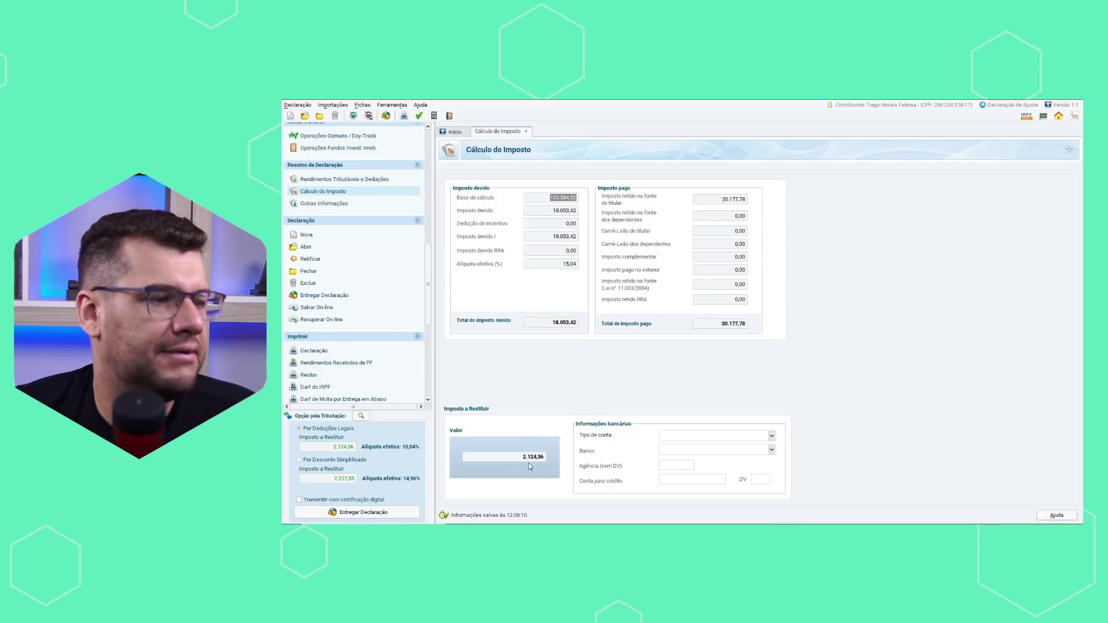
scroll(426, 323, down, 1)
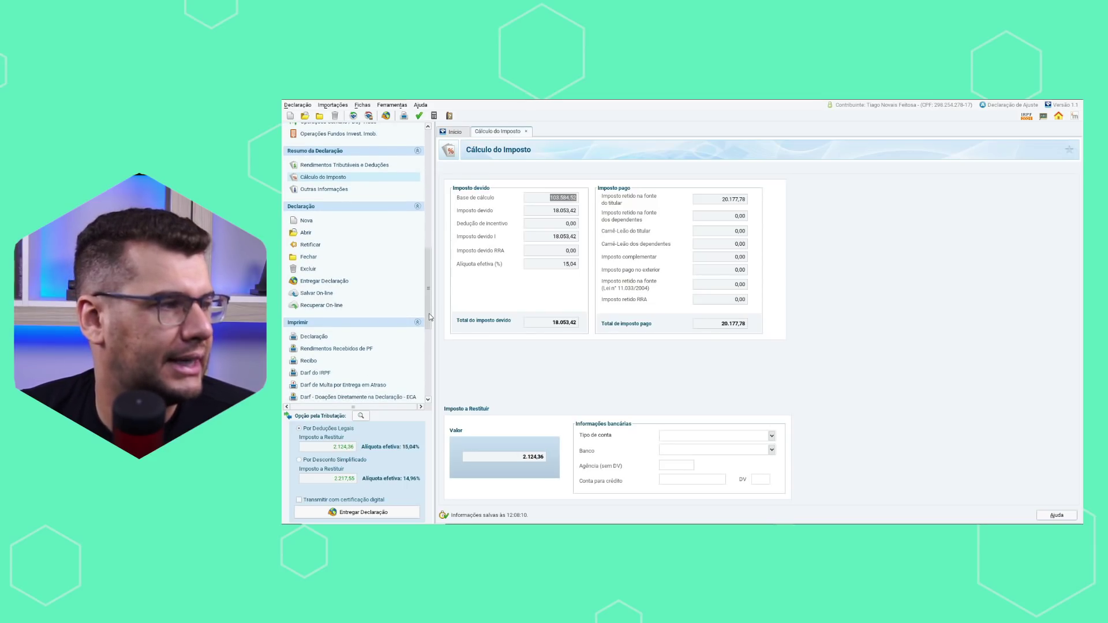
scroll(430, 317, up, 5)
click(345, 259)
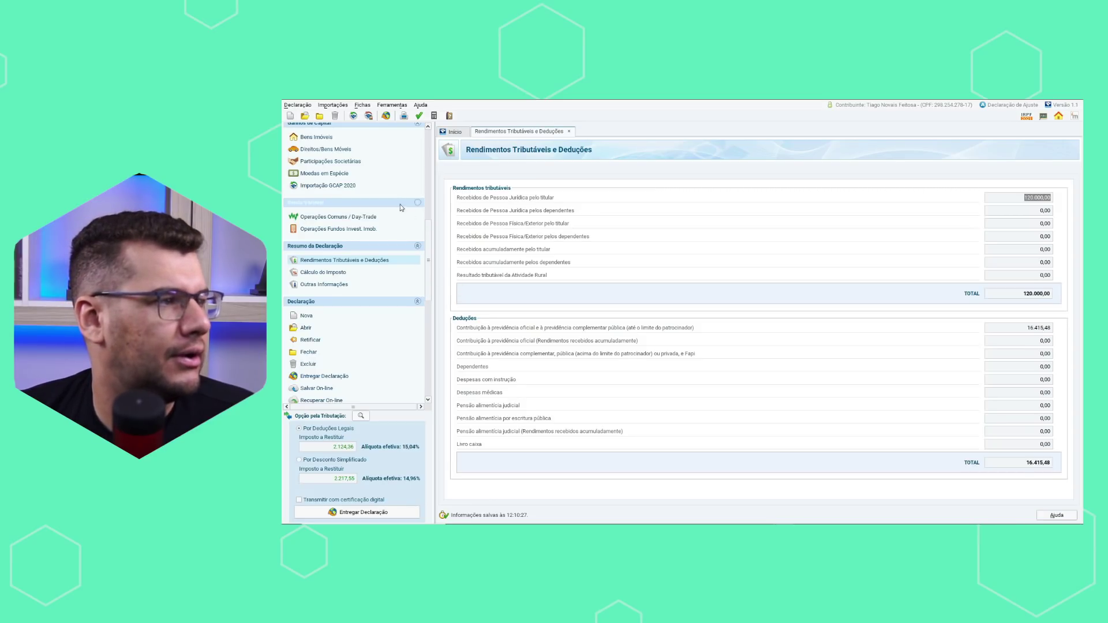
Start a new Pagamentos Efetuados entry and assign it code 36 - Previdência Complementar
scroll(400, 204, up, 6)
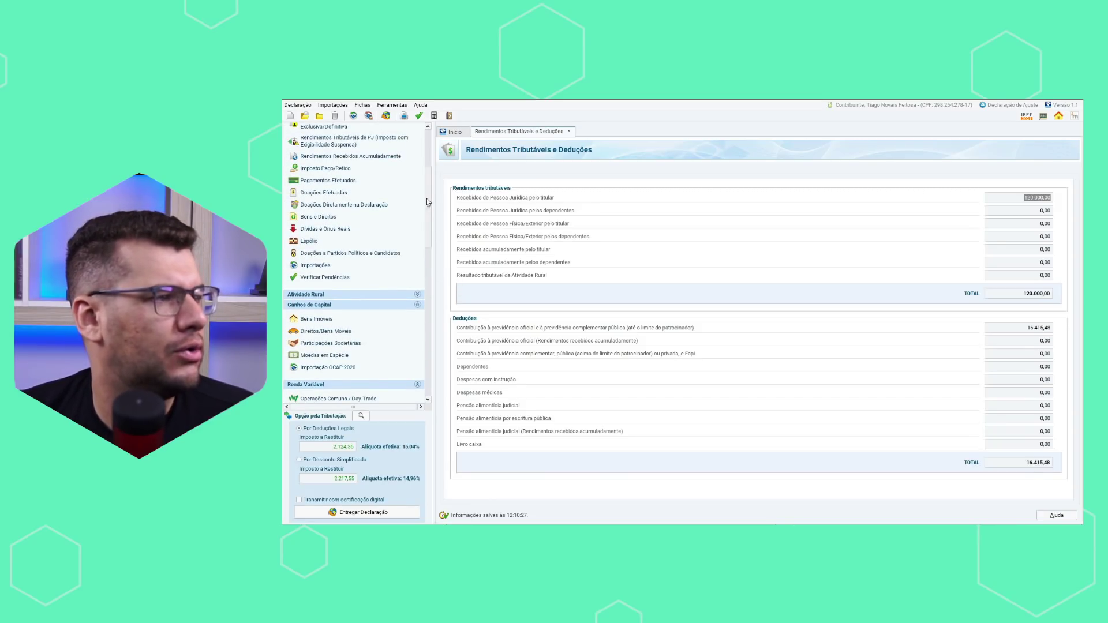
click(328, 181)
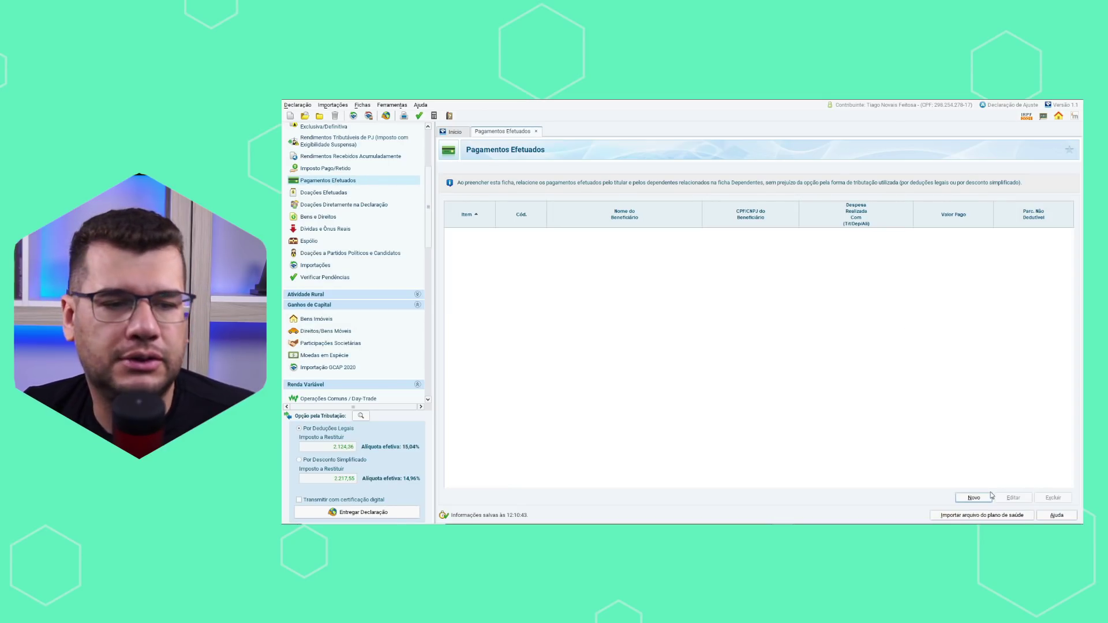
click(973, 498)
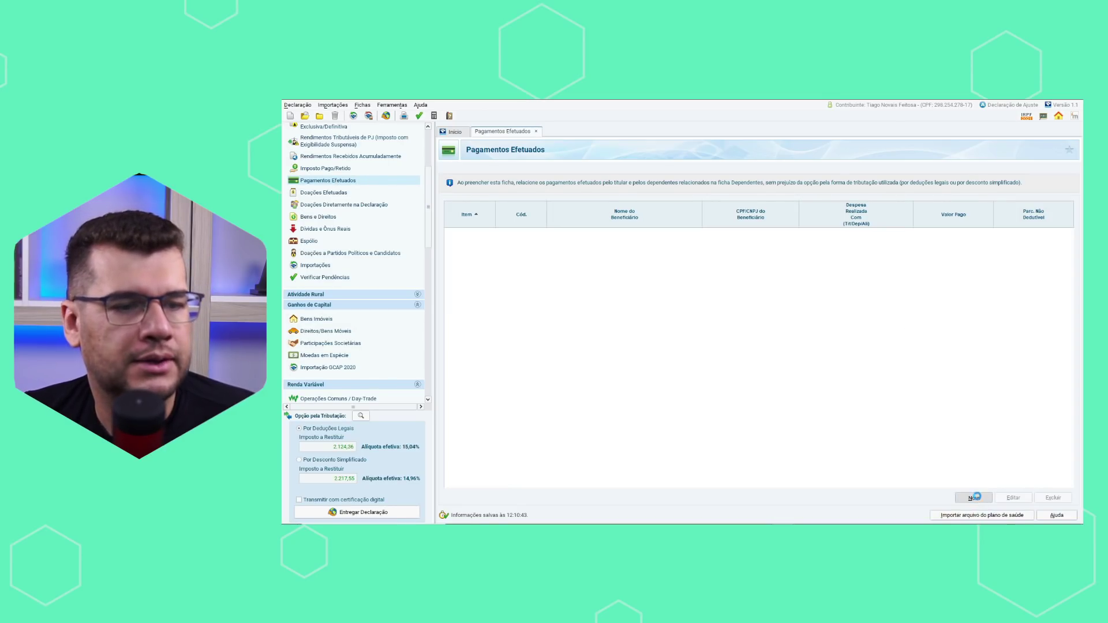
click(759, 208)
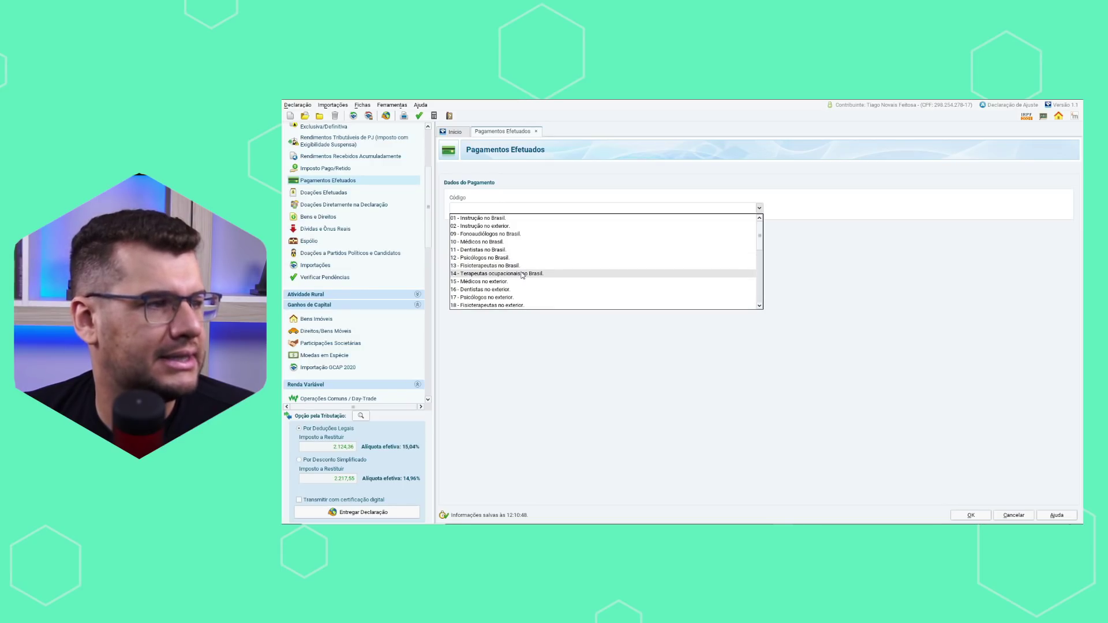
scroll(520, 282, down, 1)
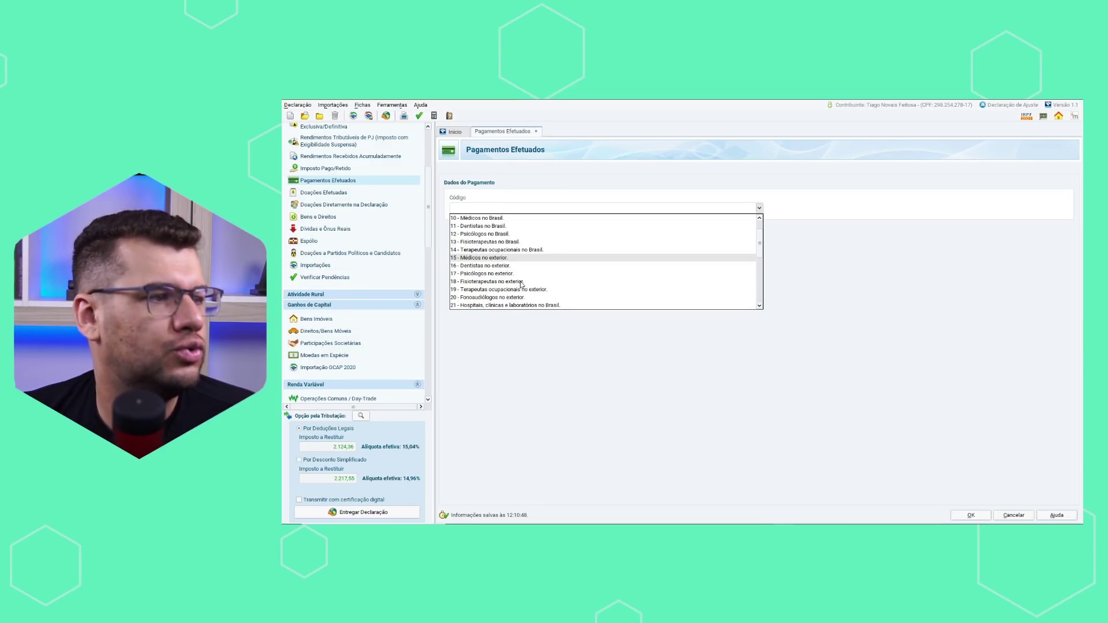
scroll(521, 283, down, 2)
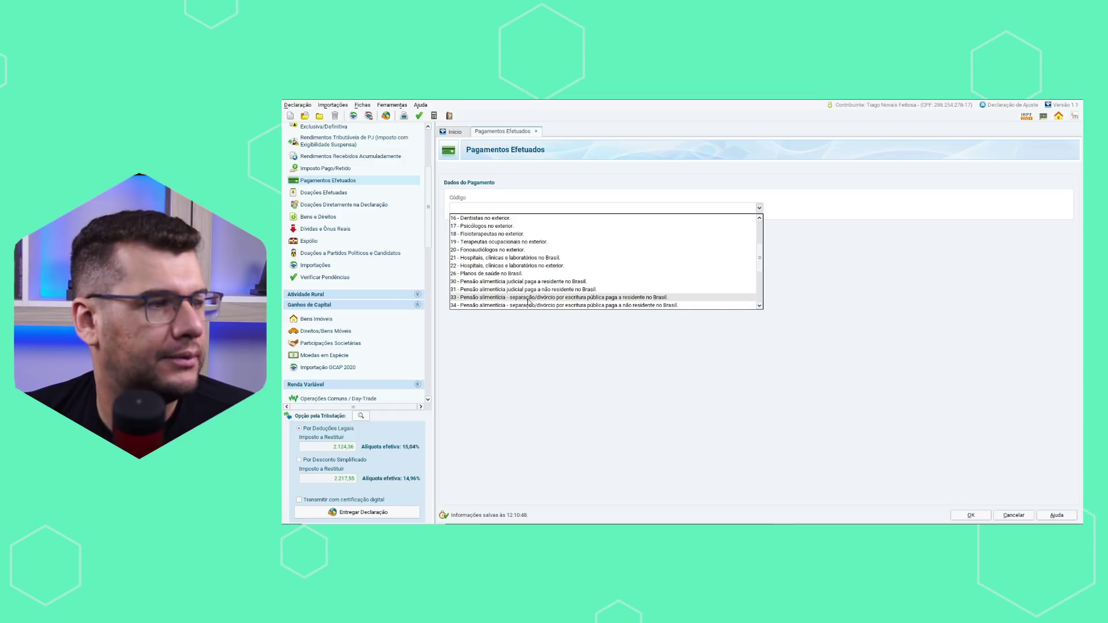
scroll(528, 297, down, 2)
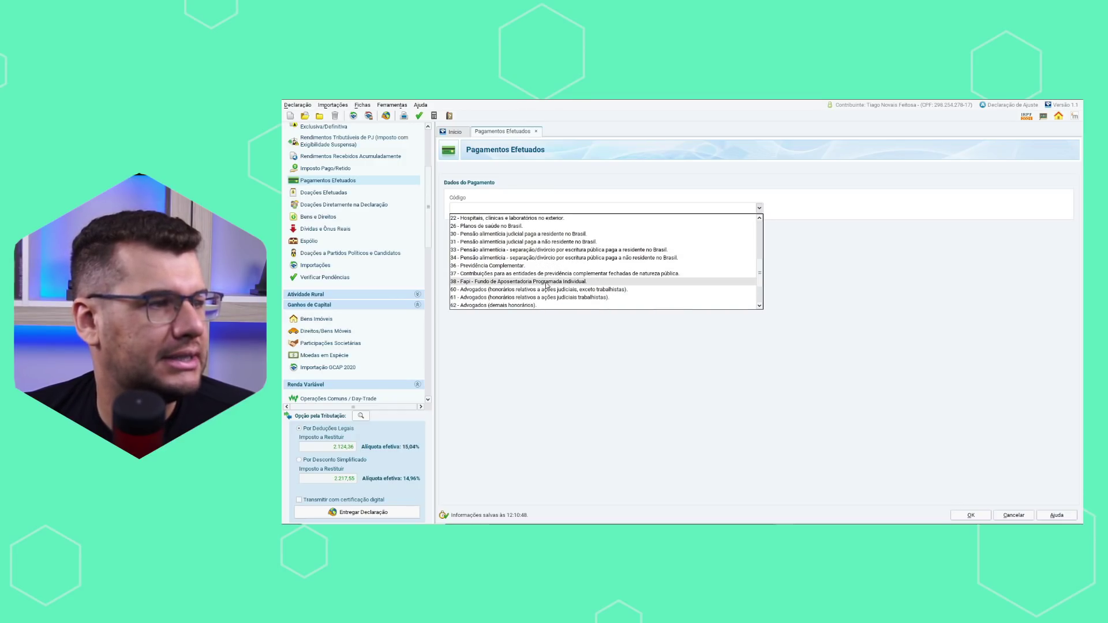
scroll(548, 283, down, 2)
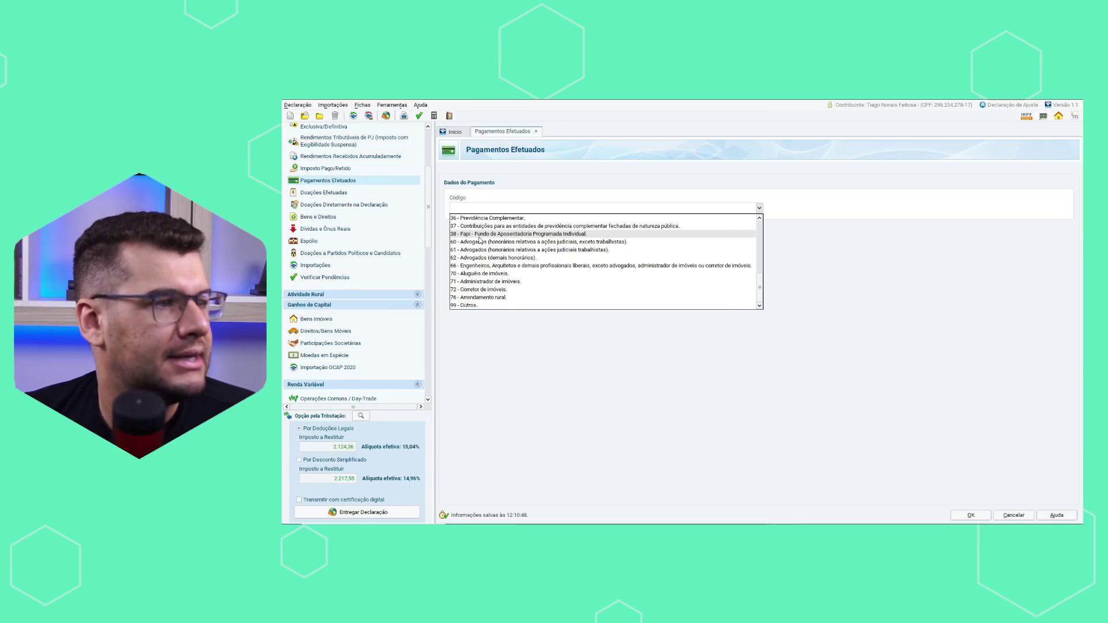
scroll(480, 241, up, 1)
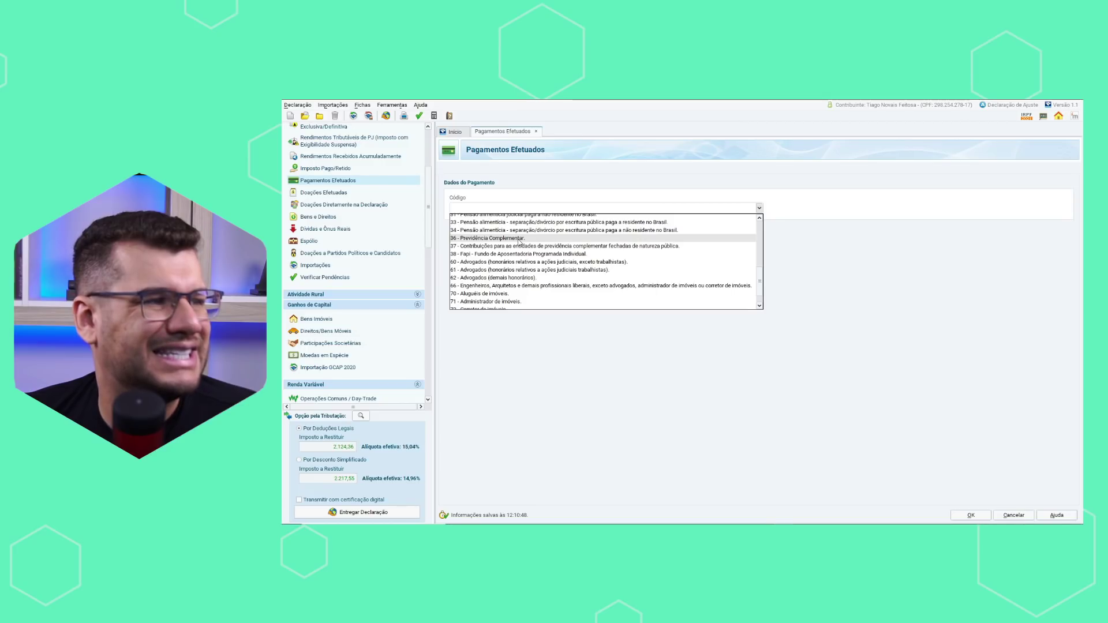
click(518, 239)
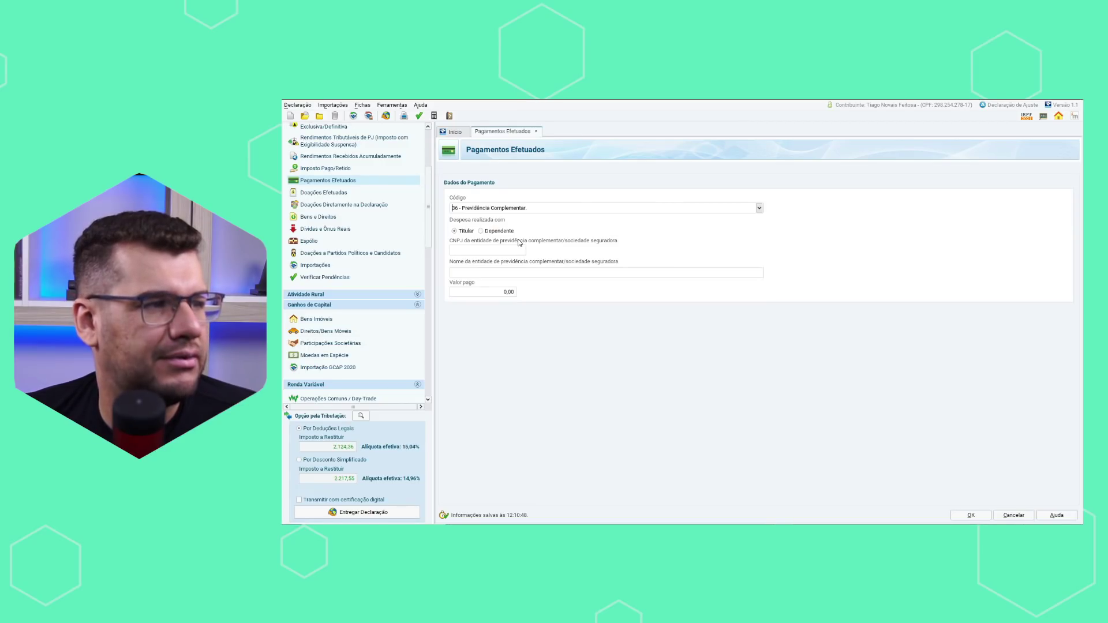
Go through the payment's CNPJ, pension entity name and Valor pago fields without filling them in
click(489, 252)
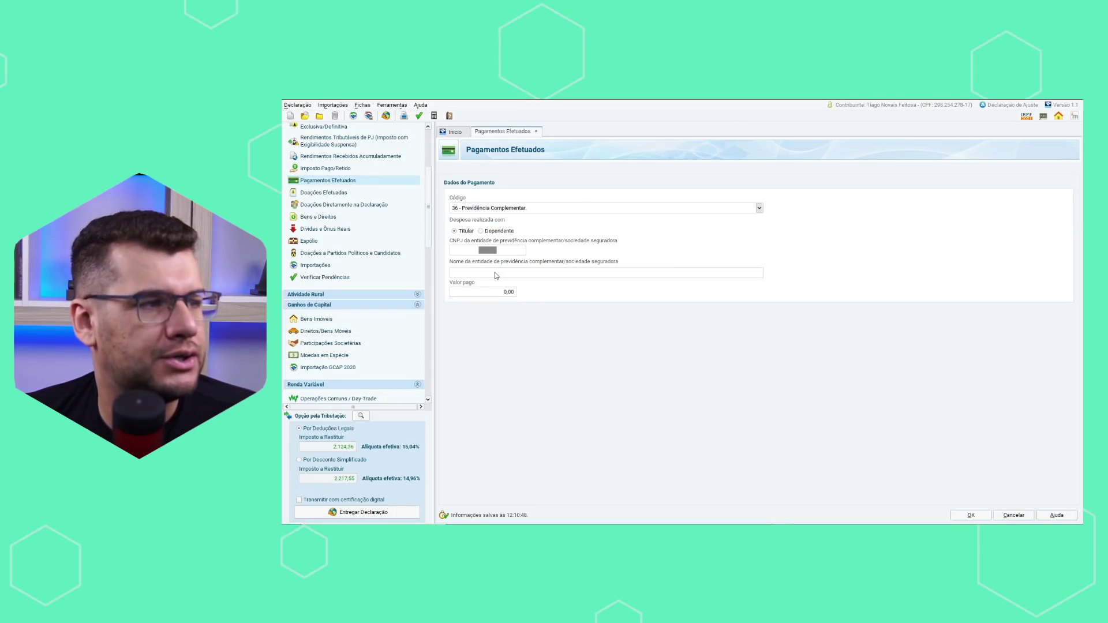
click(496, 275)
click(496, 291)
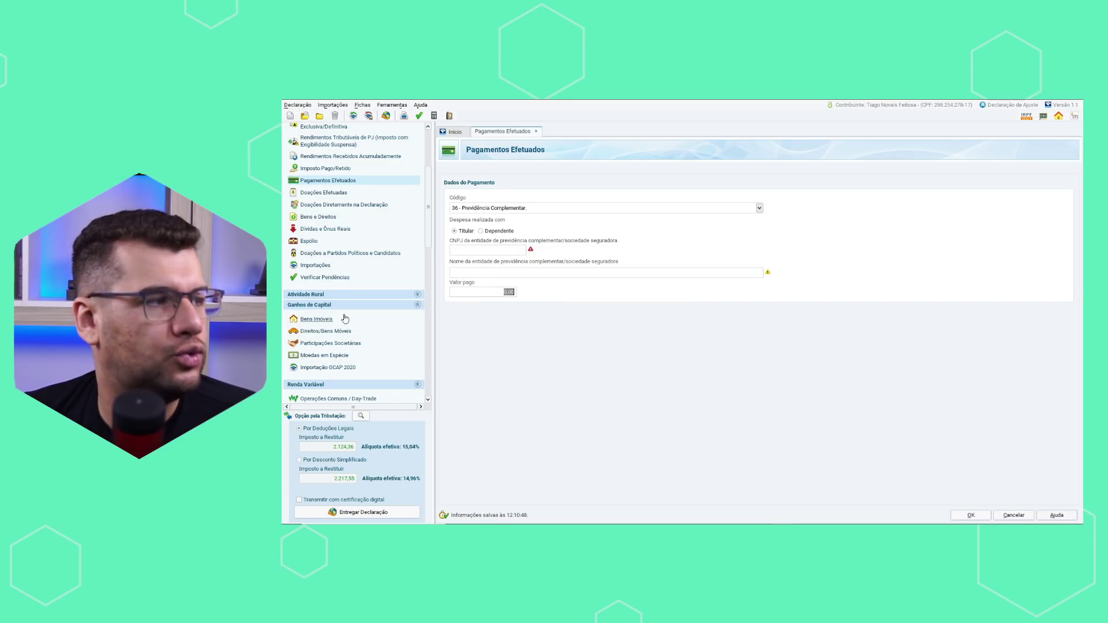
Return to Rendimentos Tributáveis e Deduções in Resumo da Declaração and examine the income and deduction lines
scroll(352, 323, down, 3)
scroll(362, 359, down, 4)
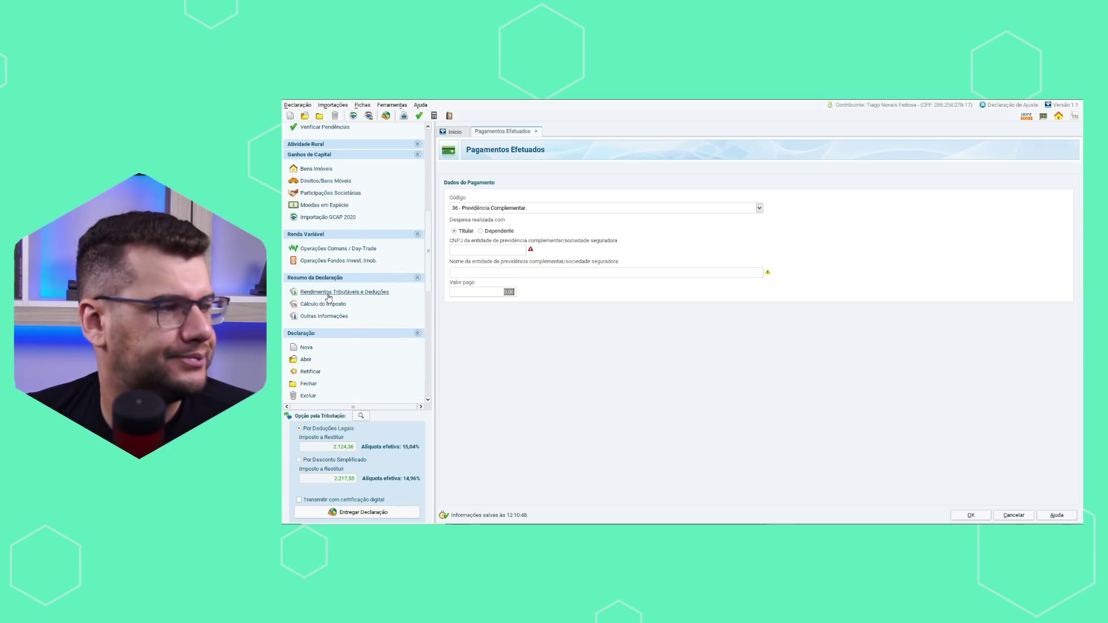
click(328, 292)
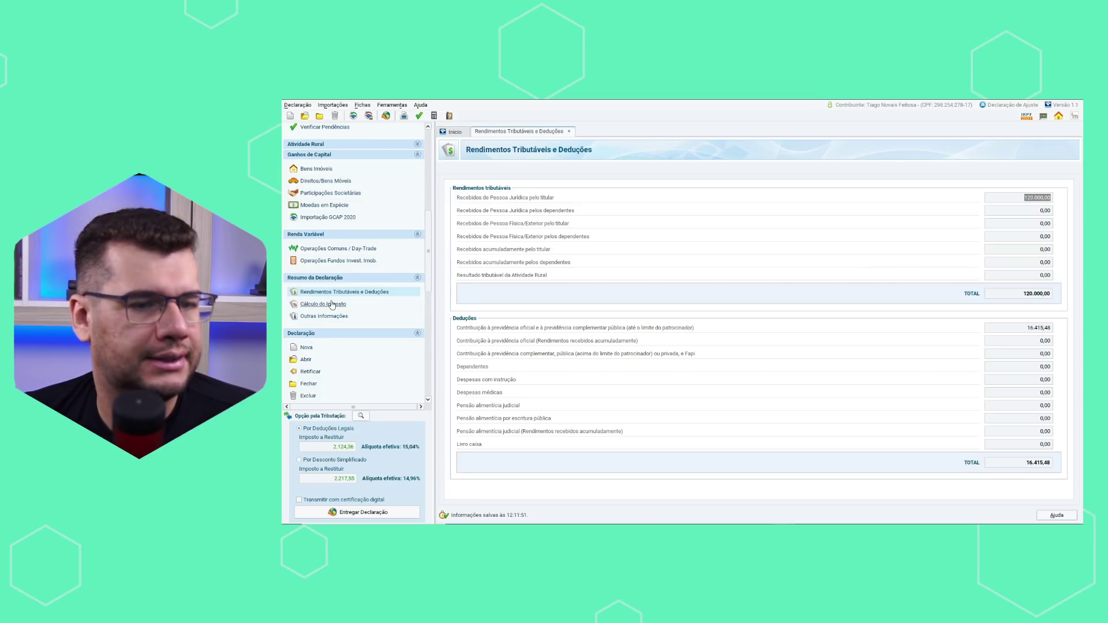
scroll(348, 248, up, 1)
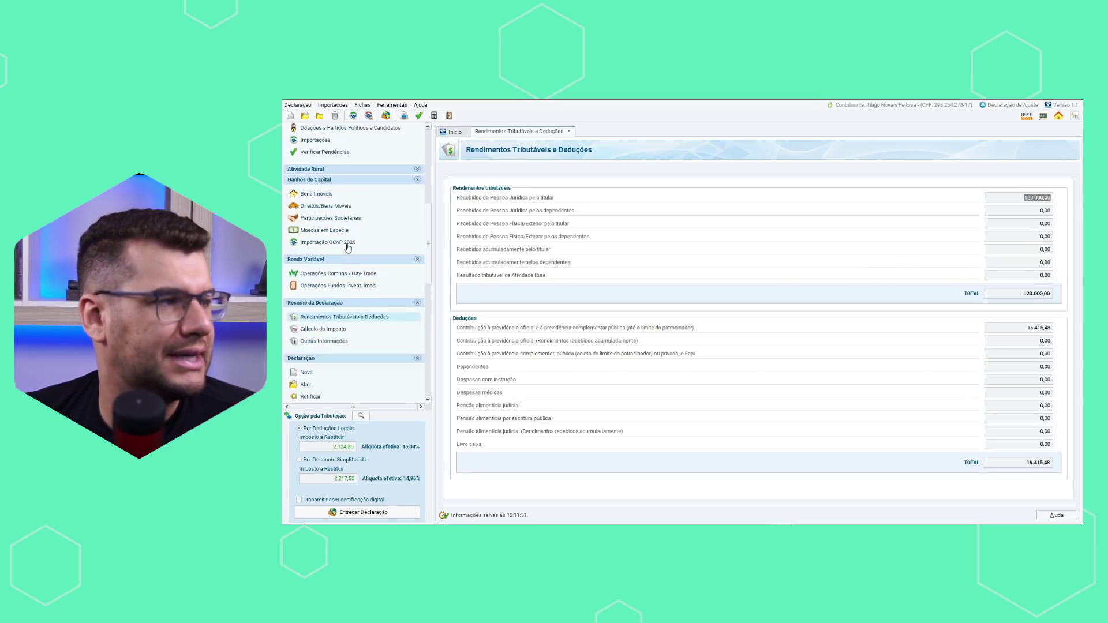
scroll(357, 338, down, 4)
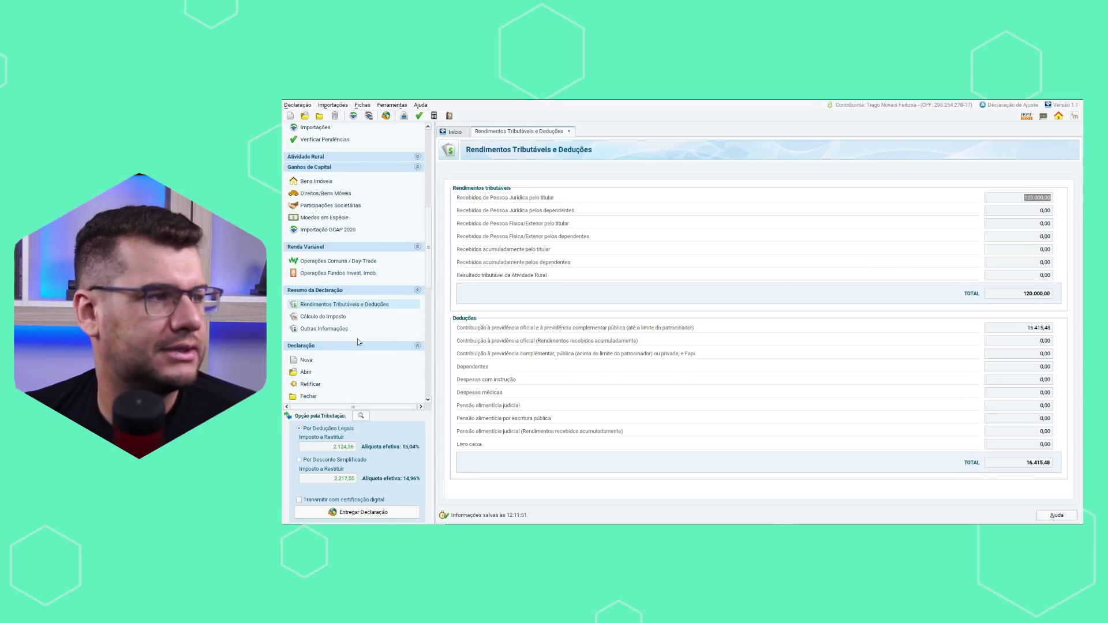
Change the taxation to Desconto Simplificado while delivering the declaration, and end the delivery at the refund bank details
click(342, 512)
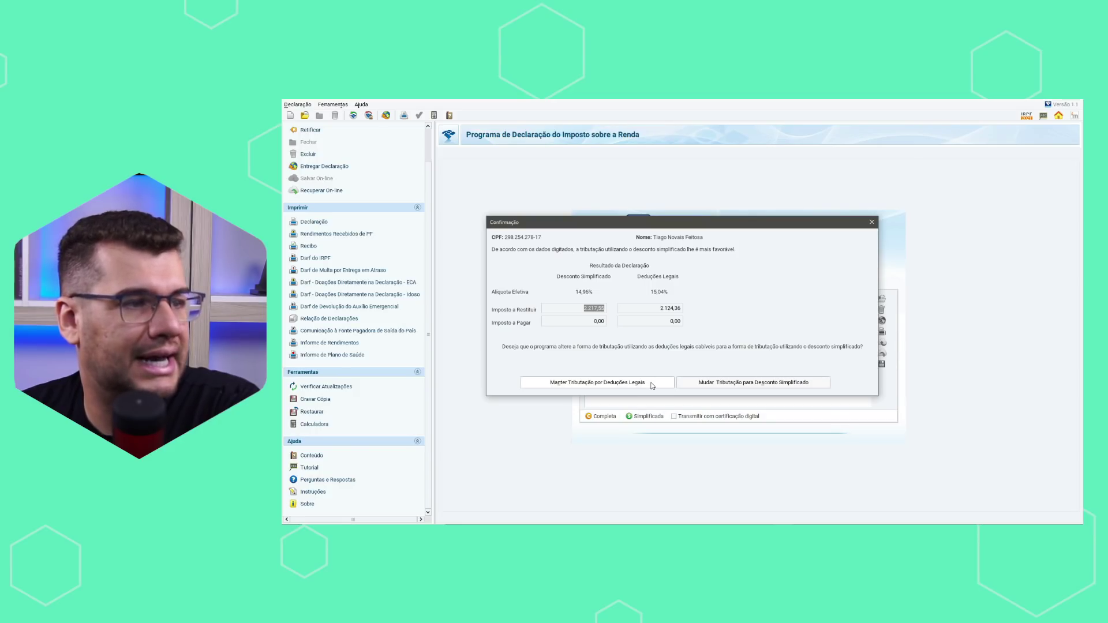
click(737, 384)
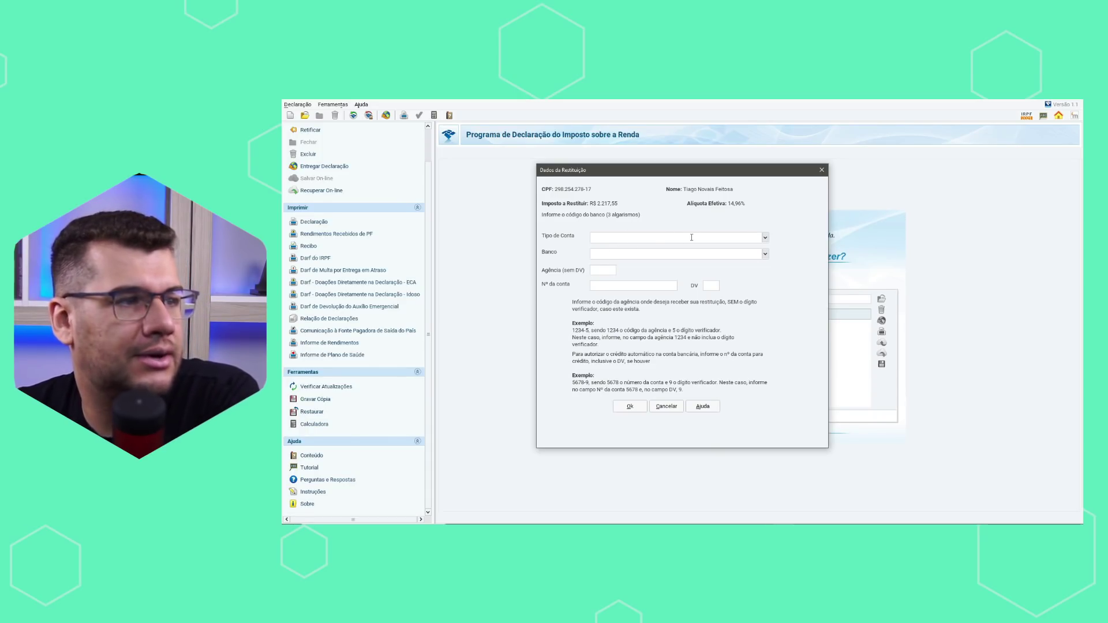
click(634, 409)
click(692, 321)
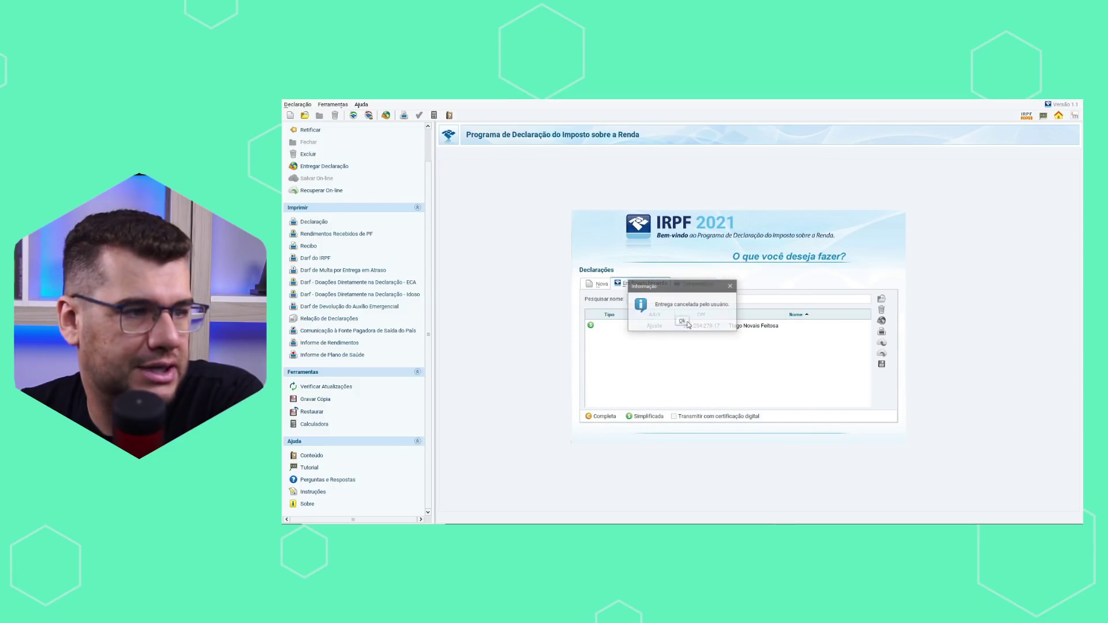
click(682, 323)
click(718, 326)
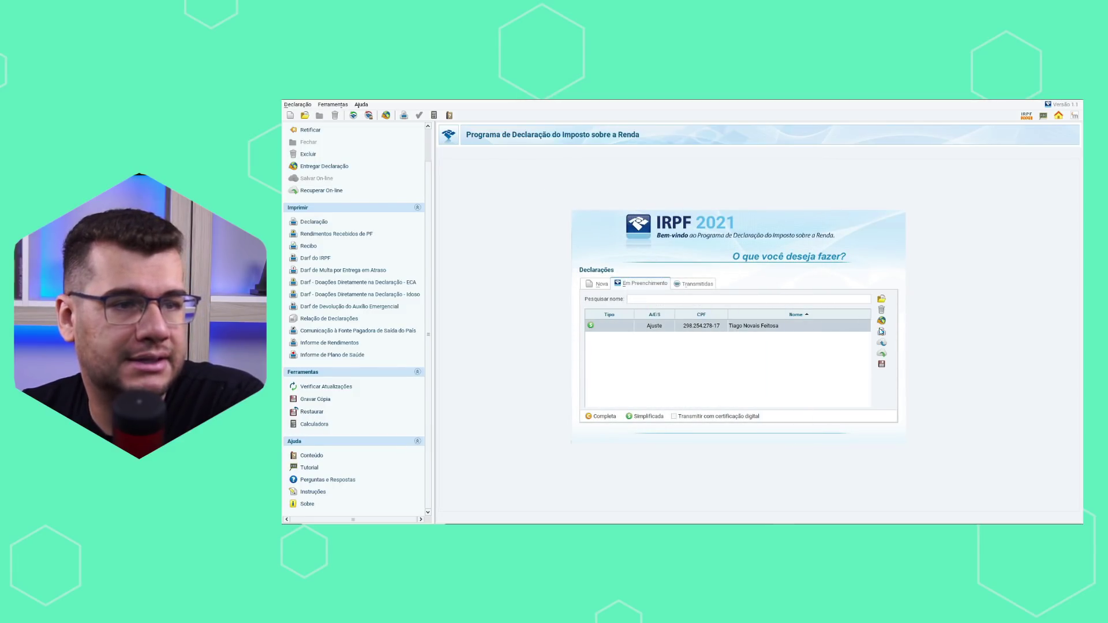